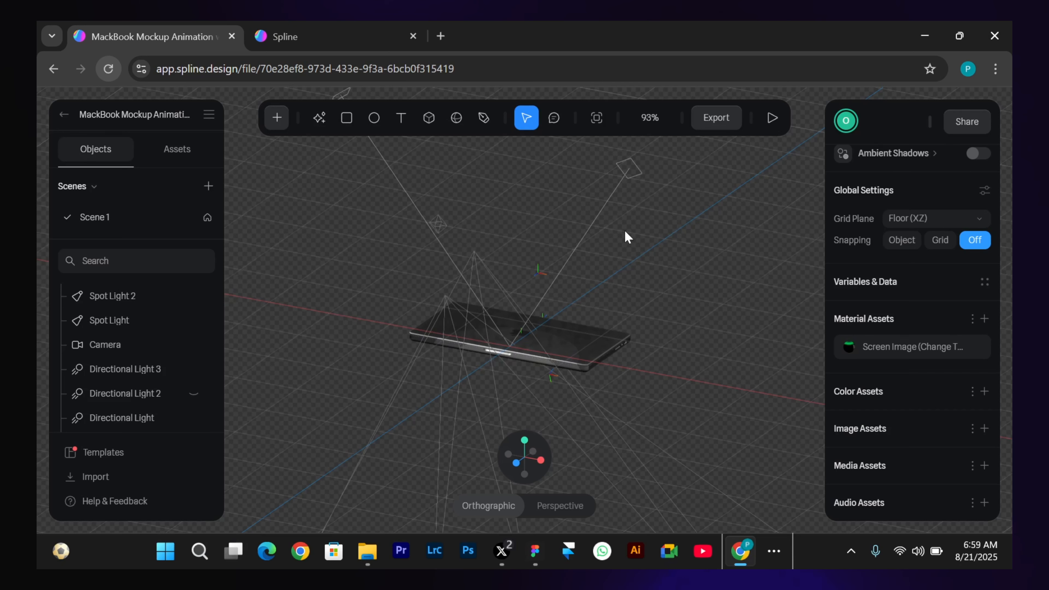
Look over the MackBook Mockup Animation community page, including its remix option, and return to the mockup's editor file.
left_click(304, 41)
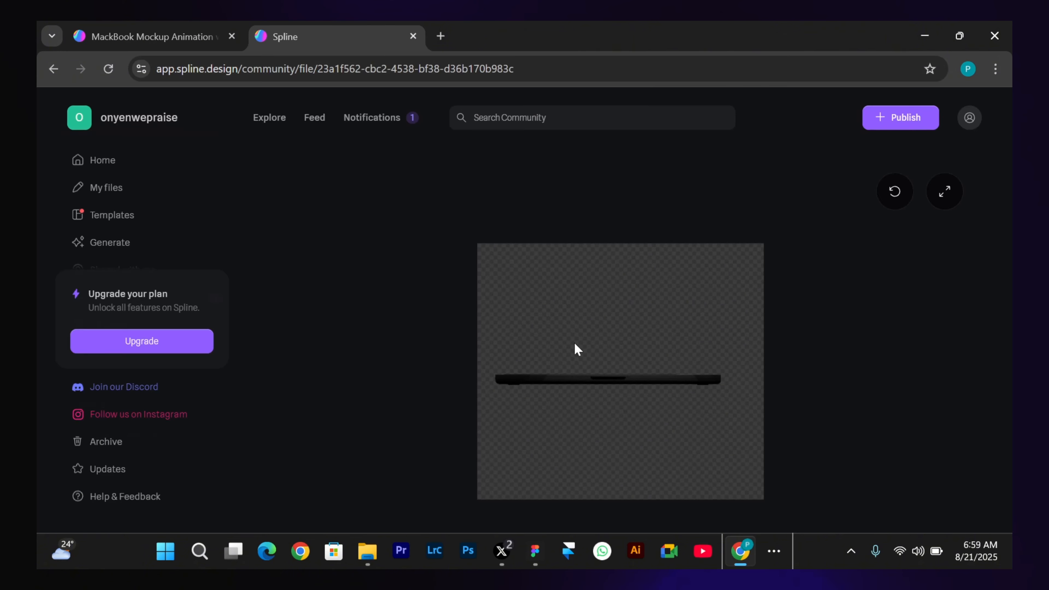
scroll(577, 349, "down", 7)
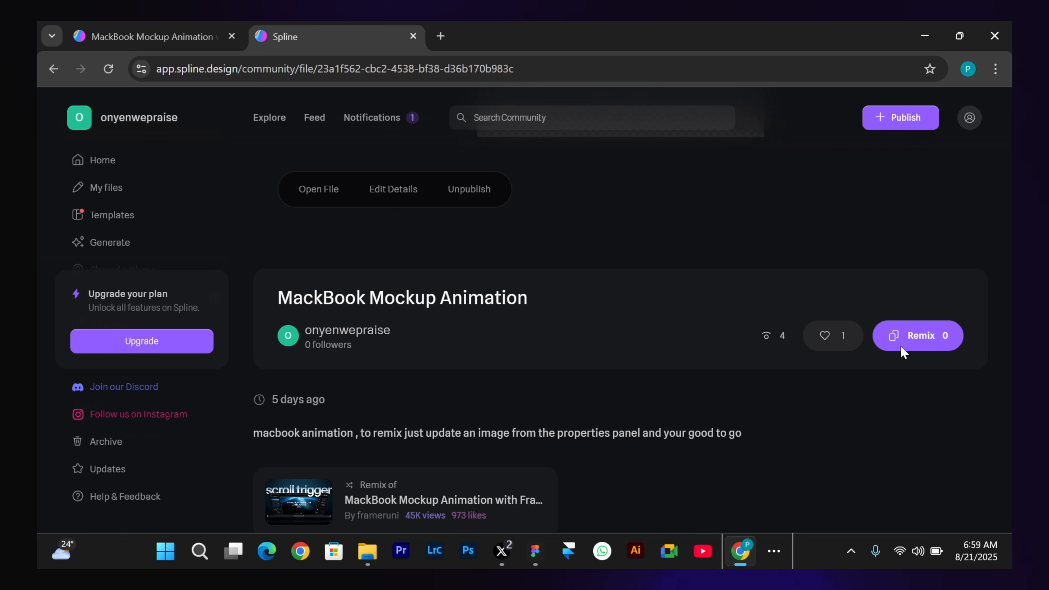
left_click(122, 36)
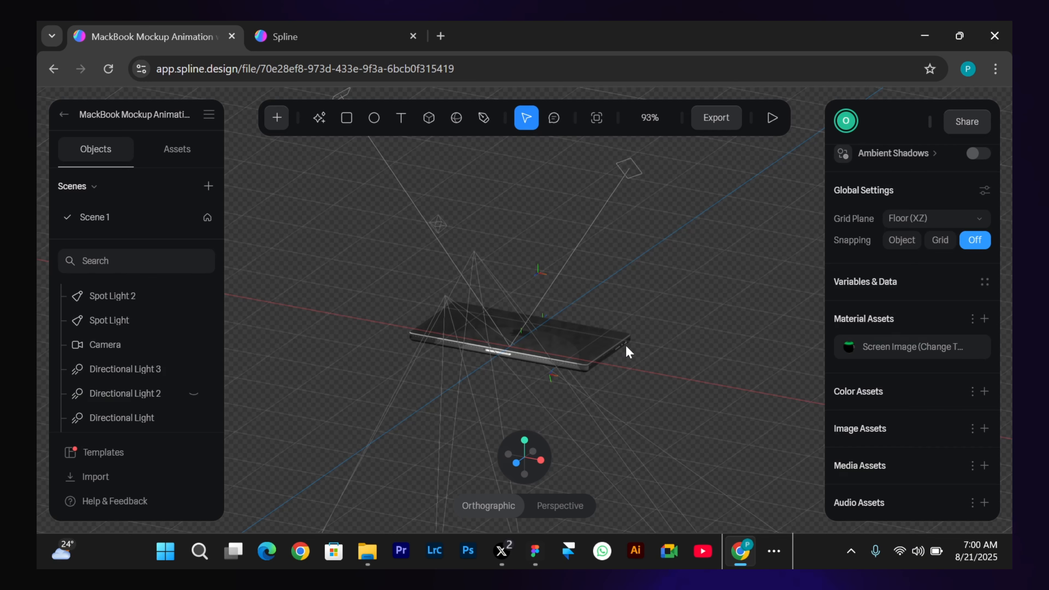
Play the MacBook mockup animation in preview and return to the editor.
left_click(548, 347)
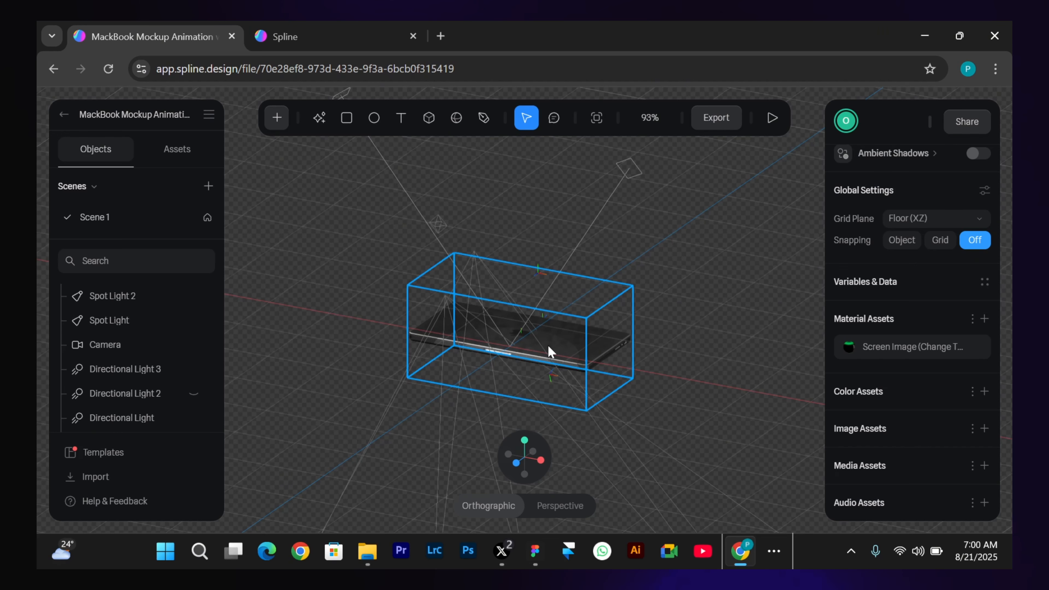
left_click(683, 217)
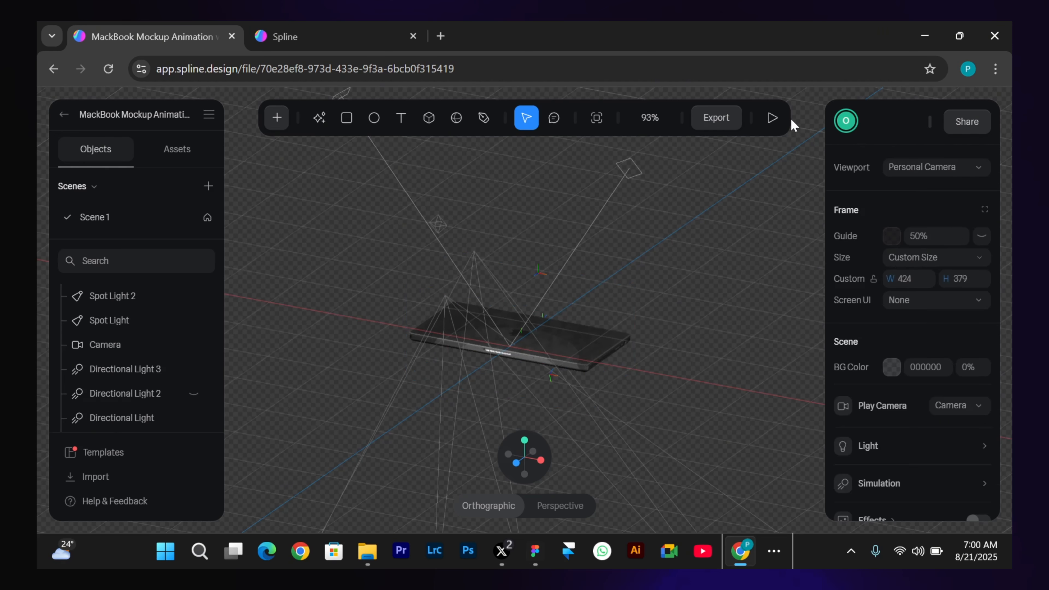
left_click(770, 118)
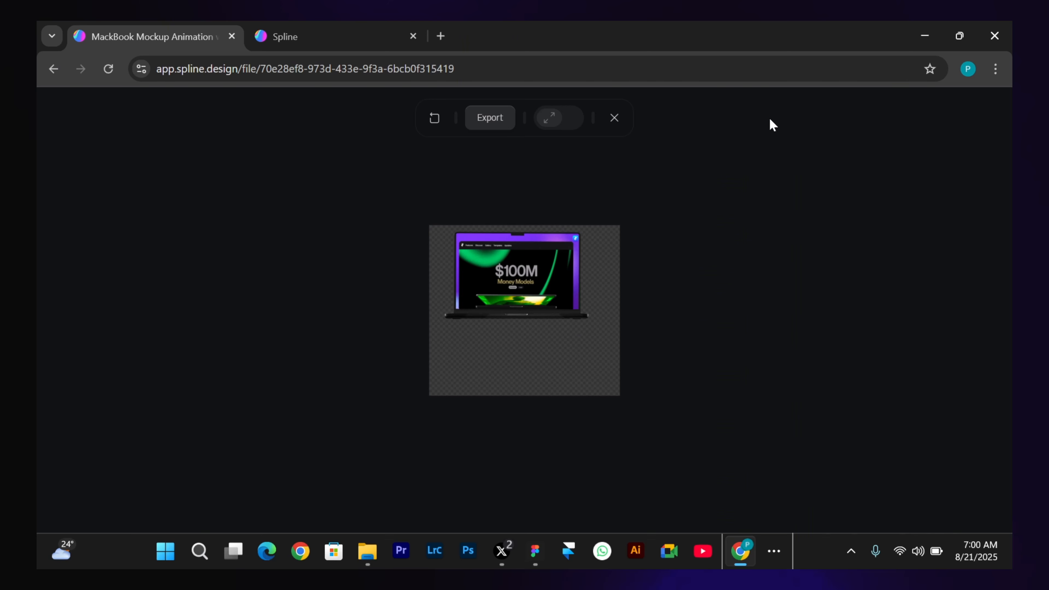
left_click(611, 124)
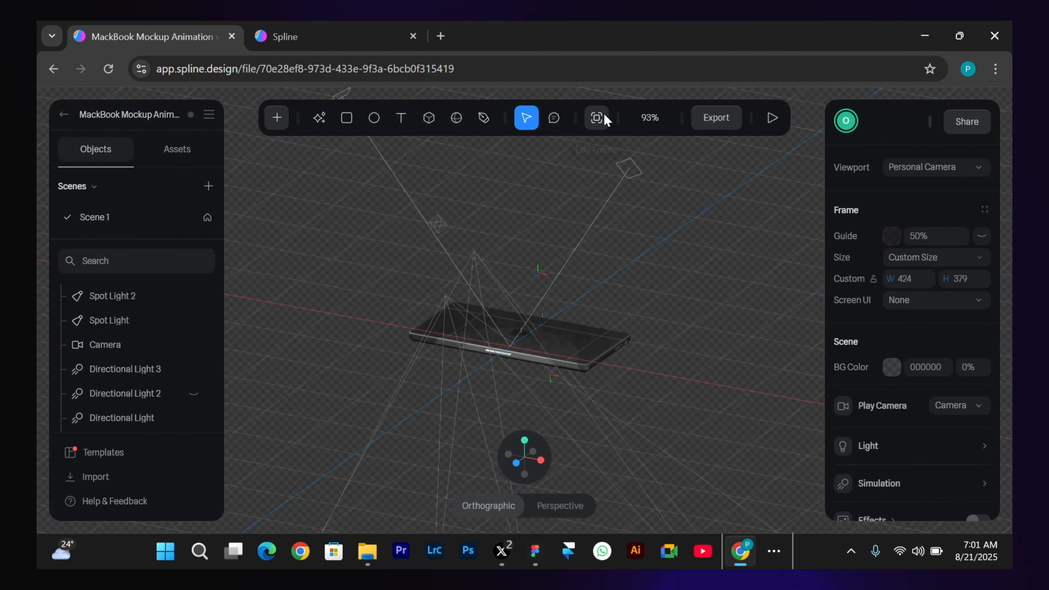
left_click(509, 317)
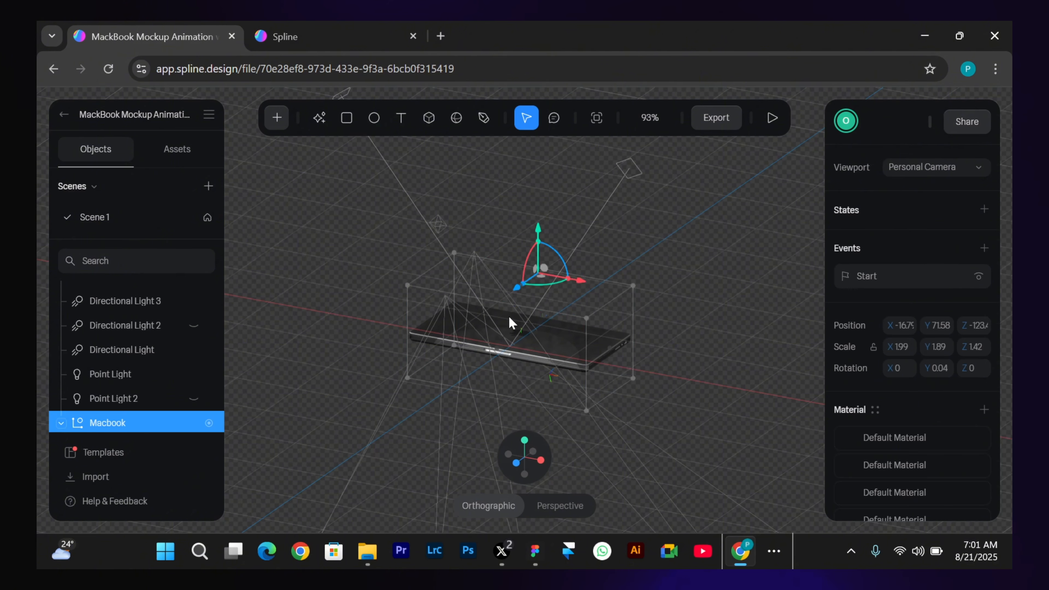
left_click(538, 327)
left_click(538, 327)
left_click_drag(541, 286, 579, 284)
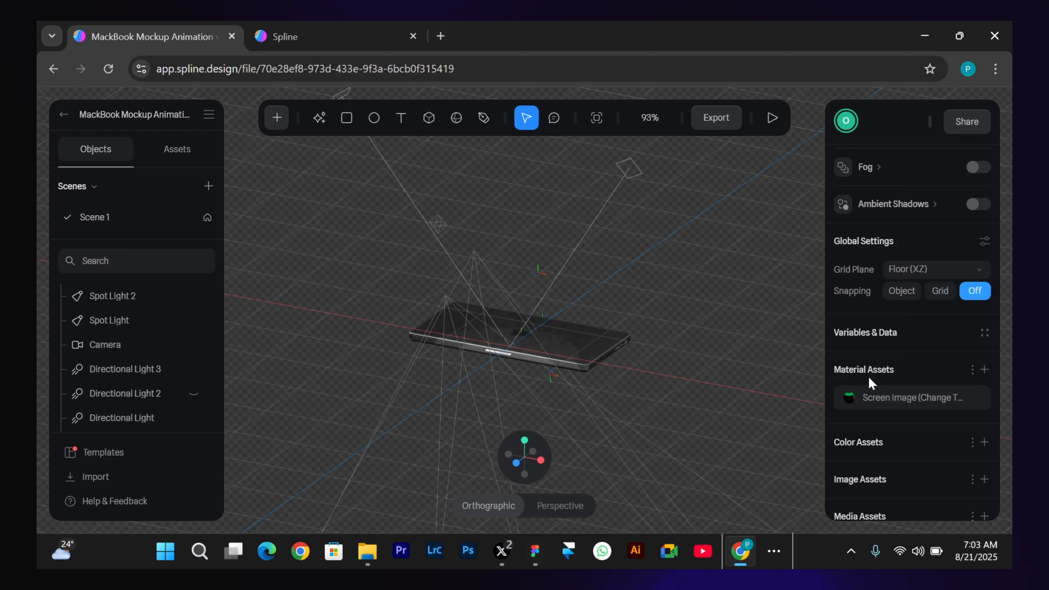
left_click(851, 402)
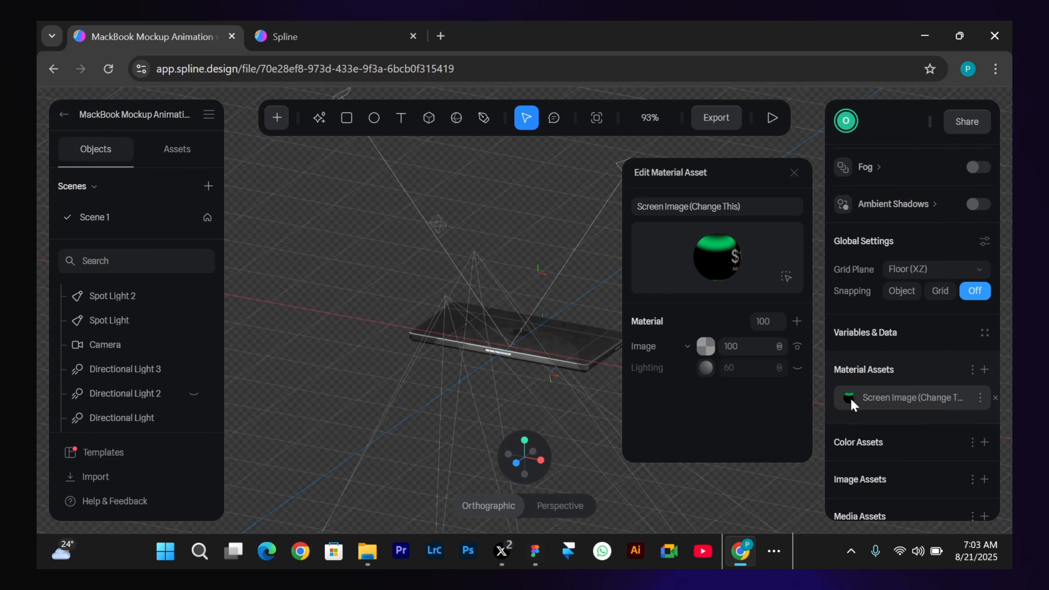
left_click(705, 346)
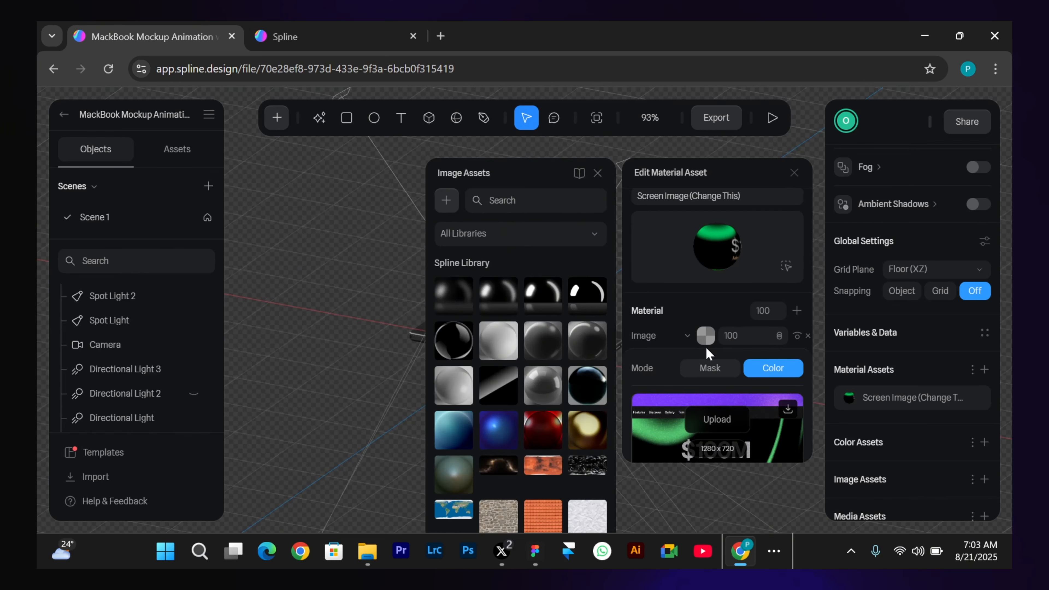
left_click(717, 258)
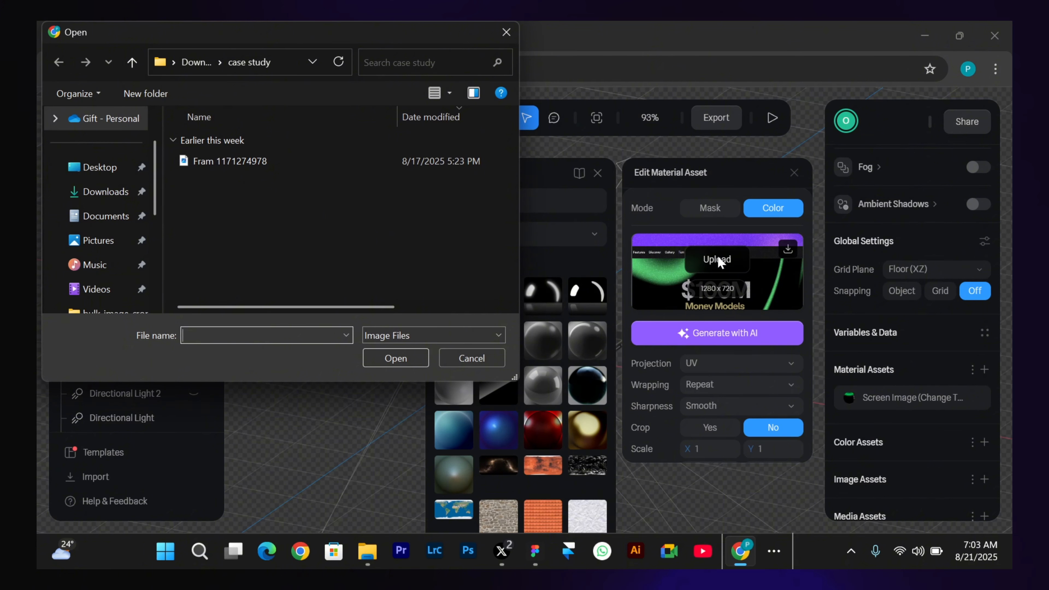
left_click(351, 159)
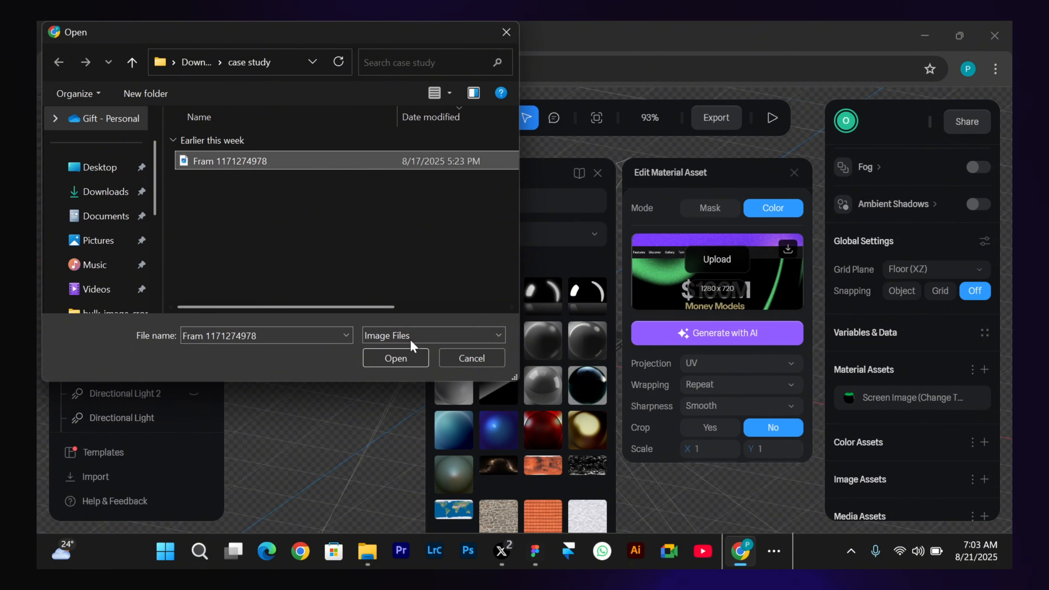
left_click(411, 352)
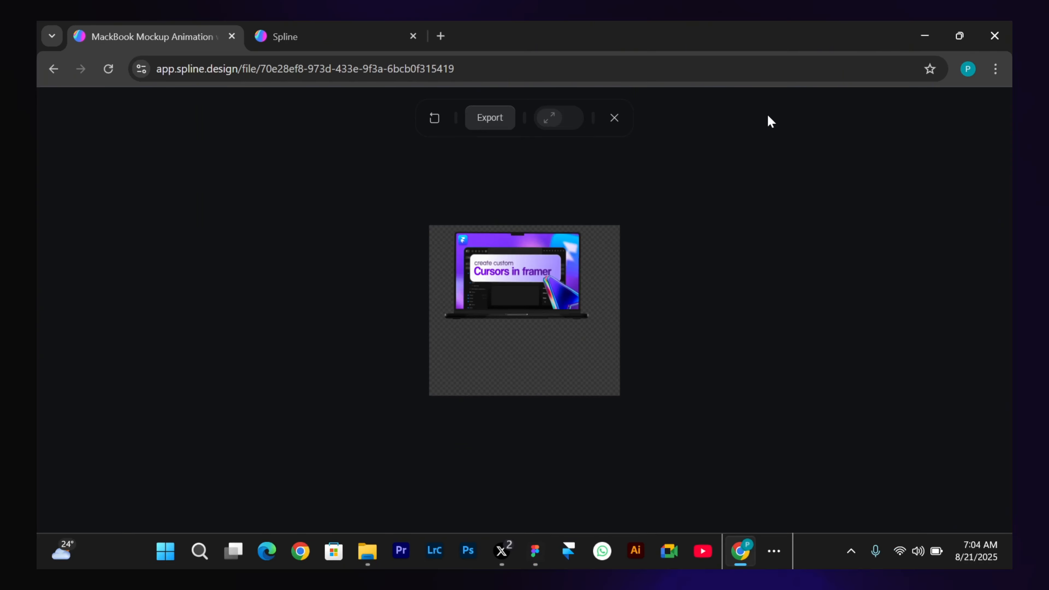
left_click(616, 120)
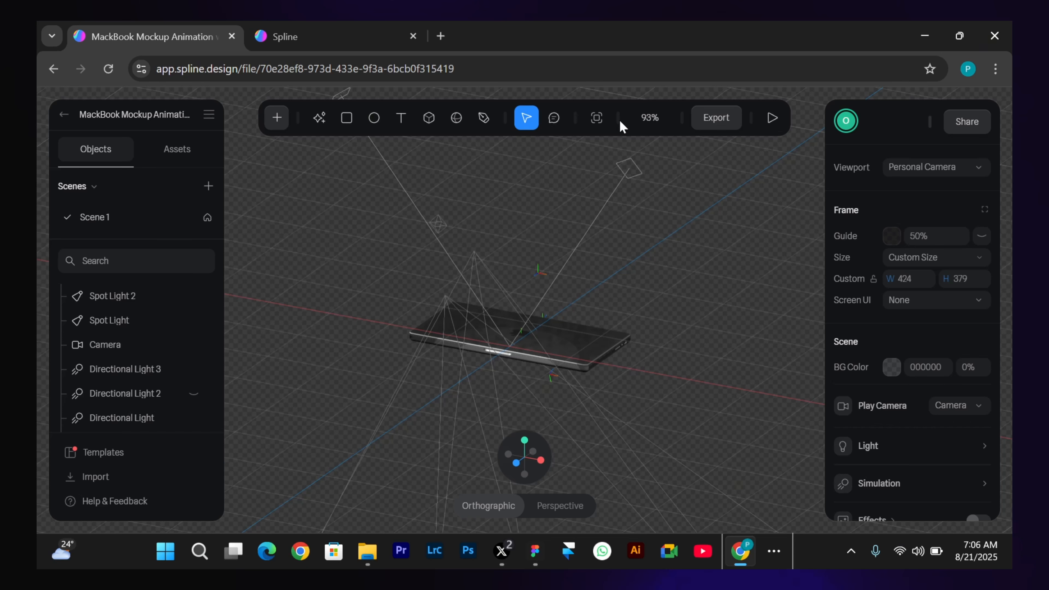
Look through the scene's export options, from the web embeds to the image and video file formats.
left_click(698, 118)
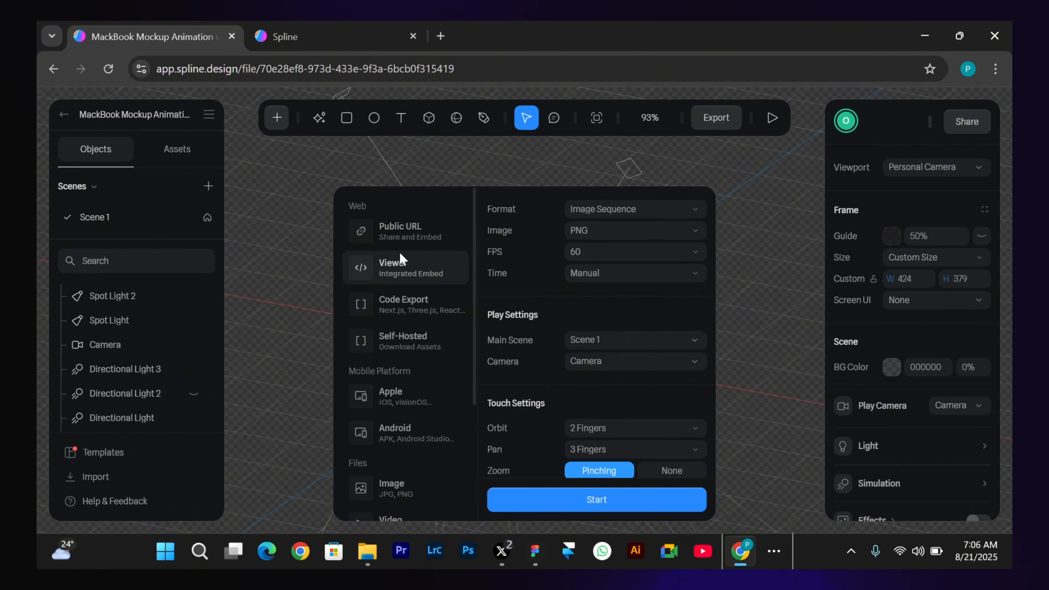
scroll(399, 256, "down", 4)
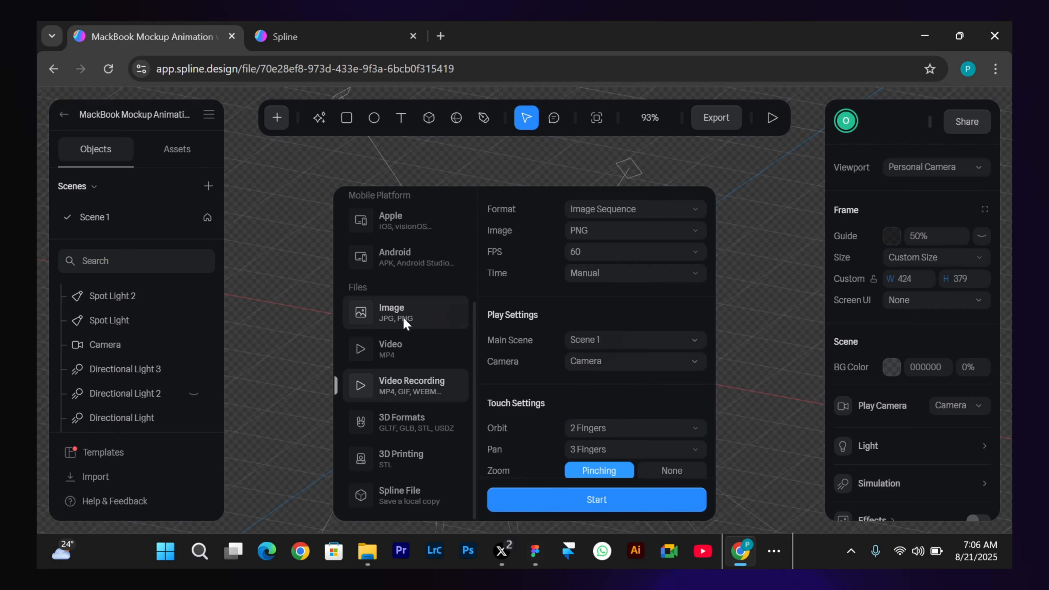
left_click(298, 278)
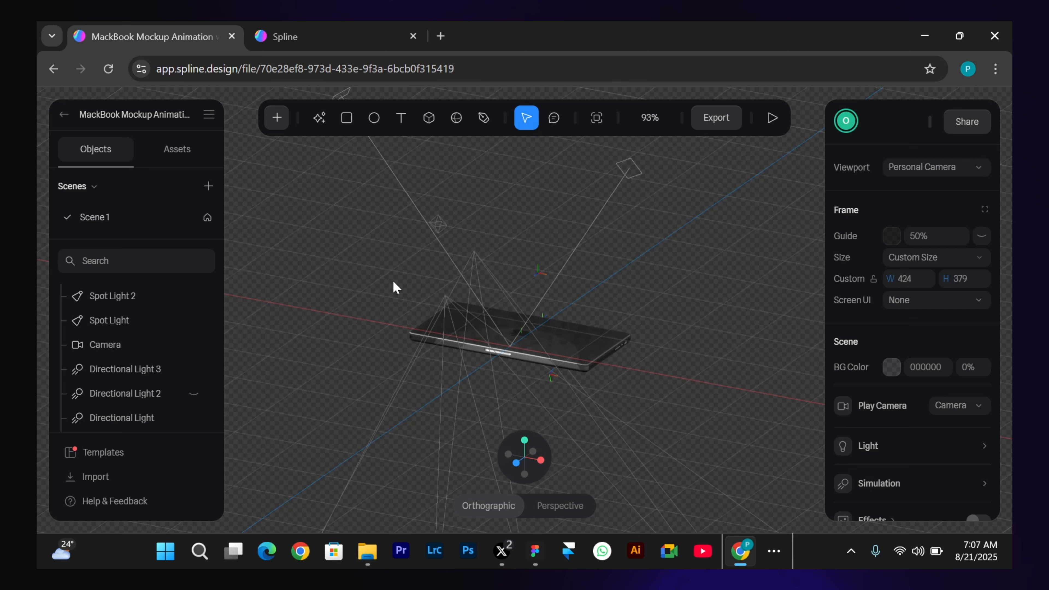
left_click_drag(318, 218, 629, 421)
left_click_drag(629, 421, 629, 421)
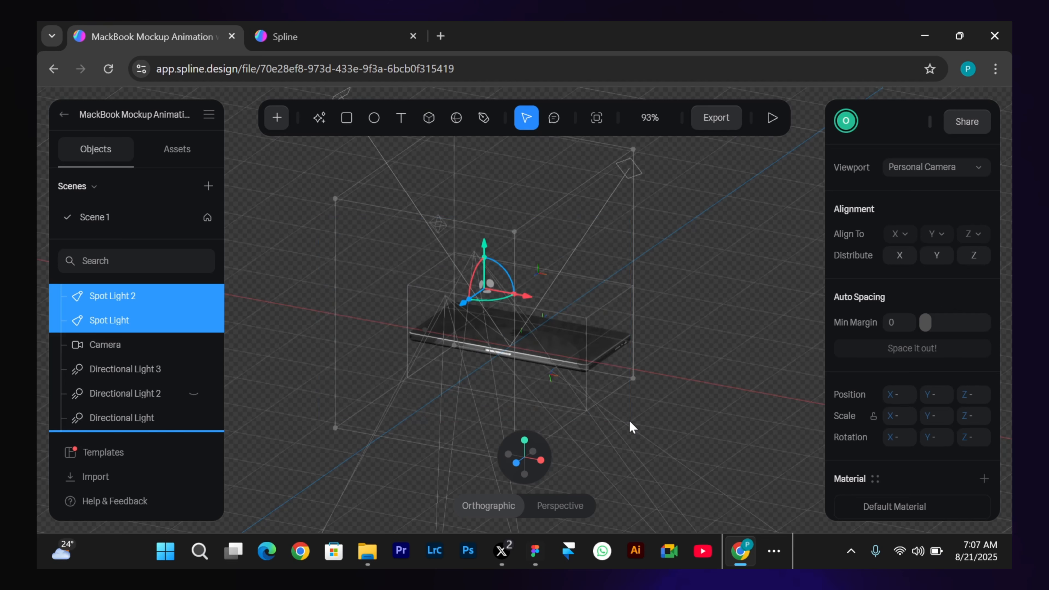
left_click(703, 146)
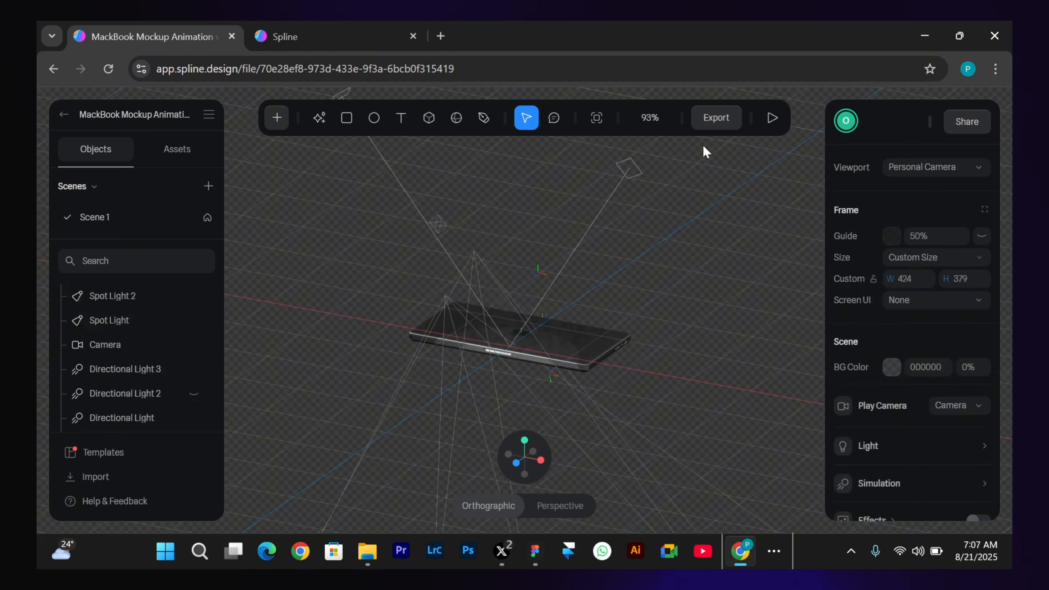
Configure the Video Recording export as an Image Sequence of PNG files at 60 FPS.
left_click(705, 124)
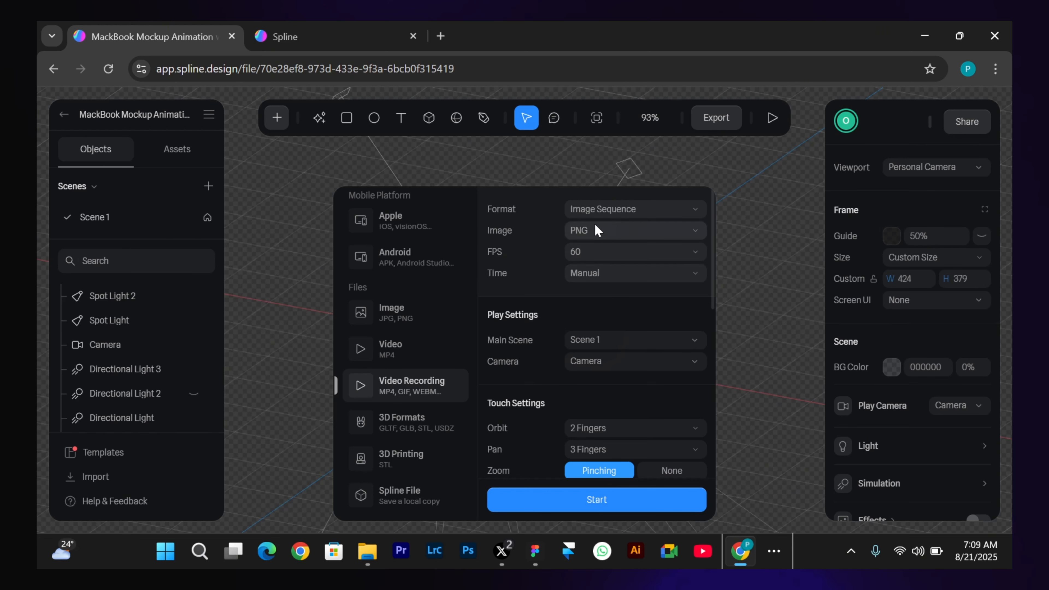
left_click(584, 216)
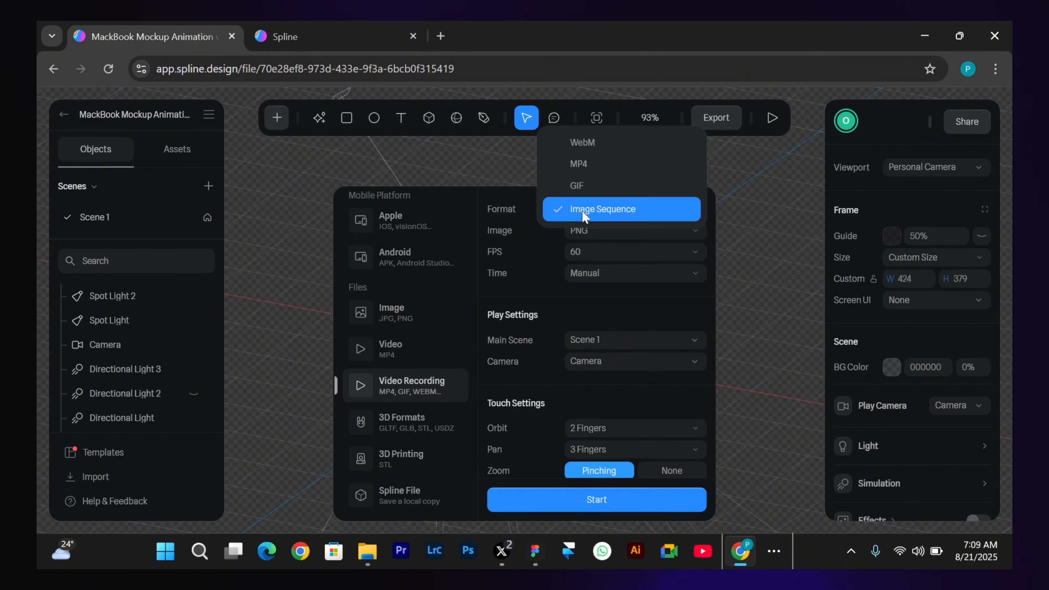
left_click(517, 234)
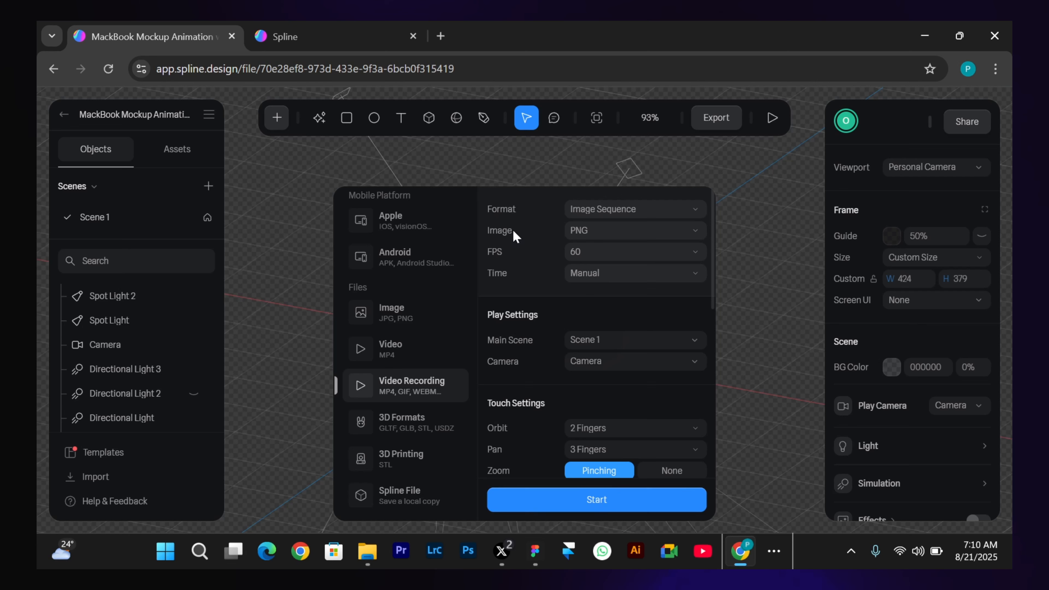
left_click(567, 236)
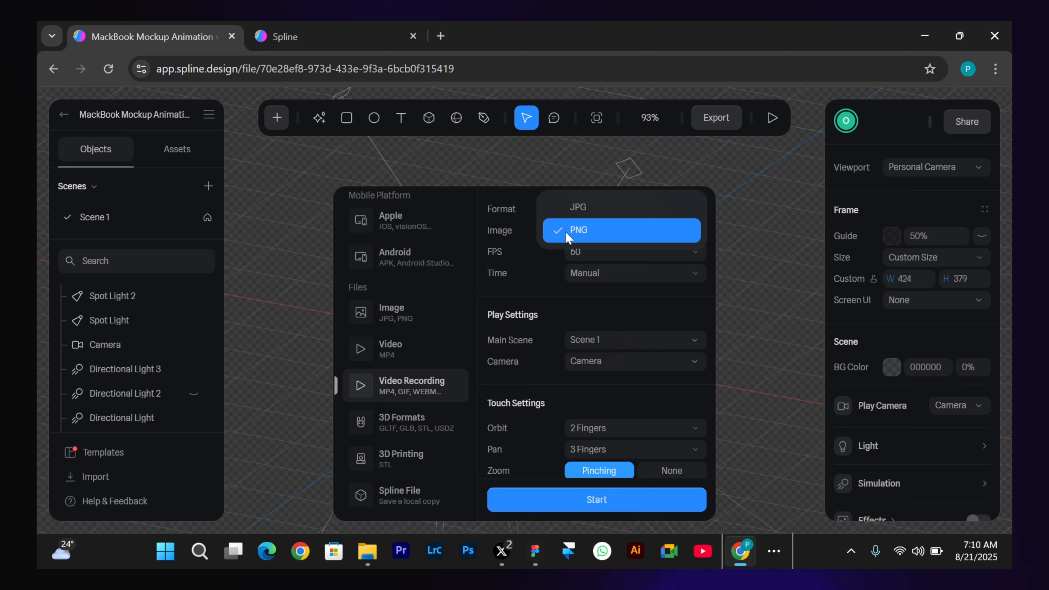
left_click(565, 236)
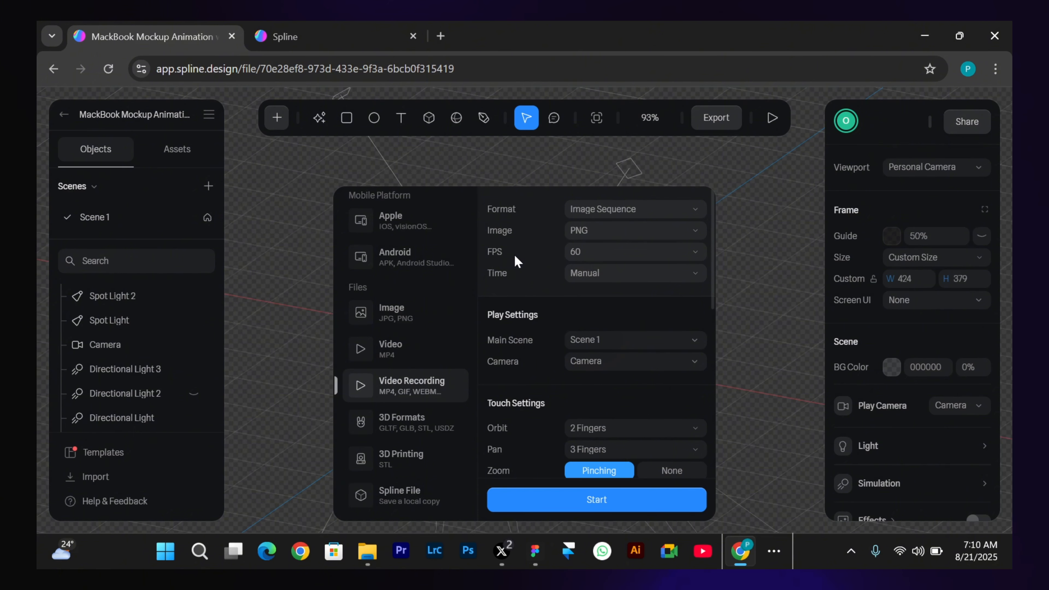
left_click(591, 261)
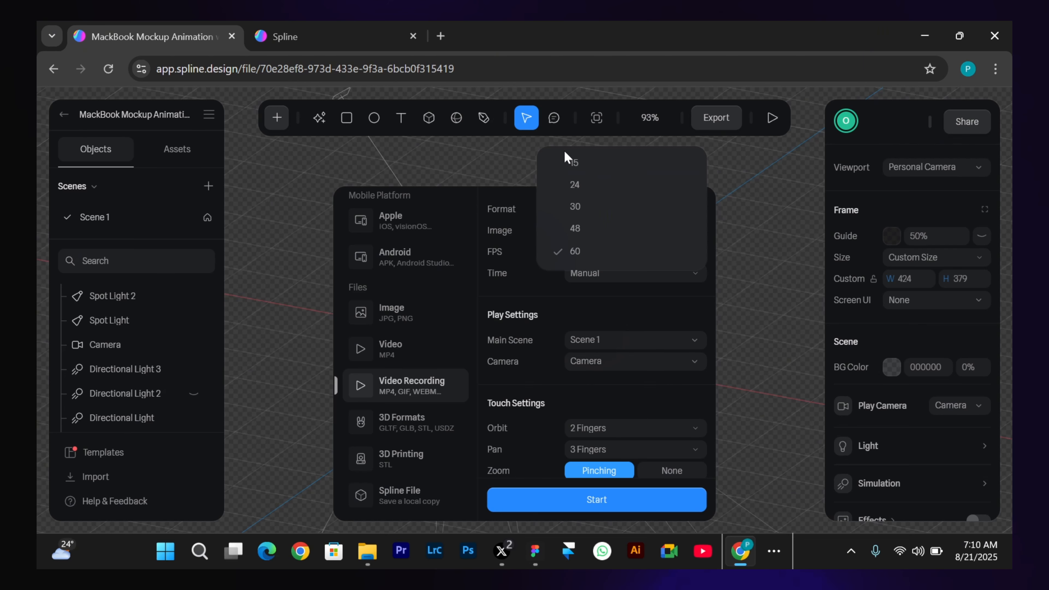
left_click(590, 249)
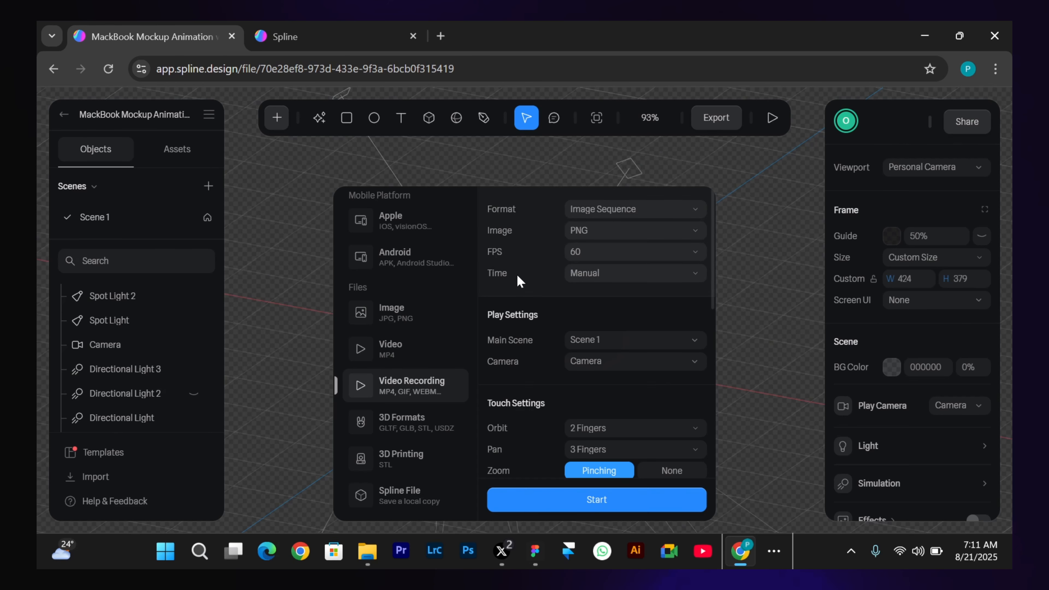
Review the remaining export settings, then record the laptop animation from start to stop to export the image sequence.
scroll(519, 281, "down", 5)
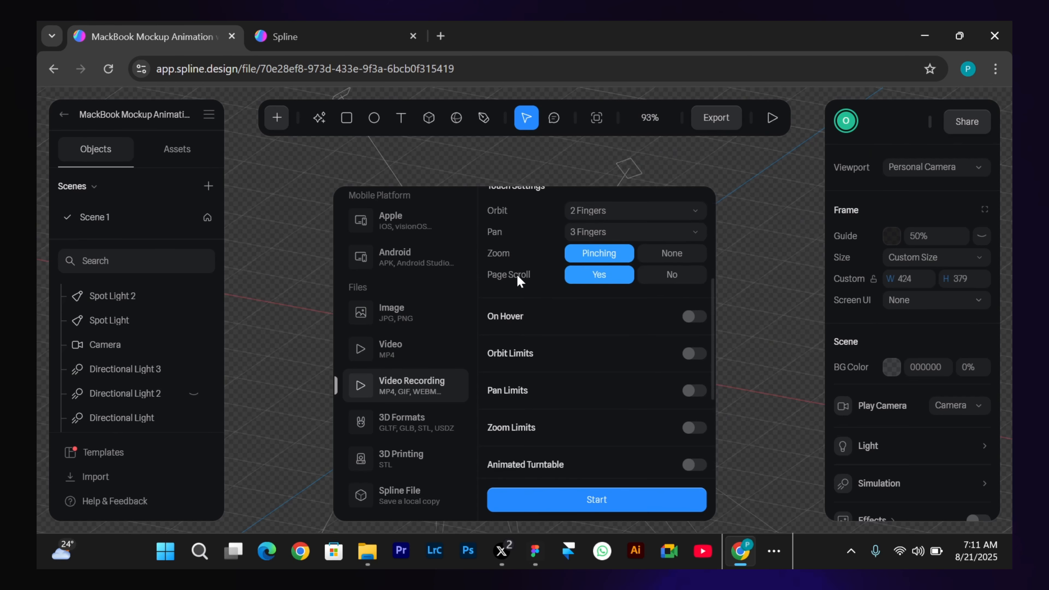
scroll(517, 275, "down", 4)
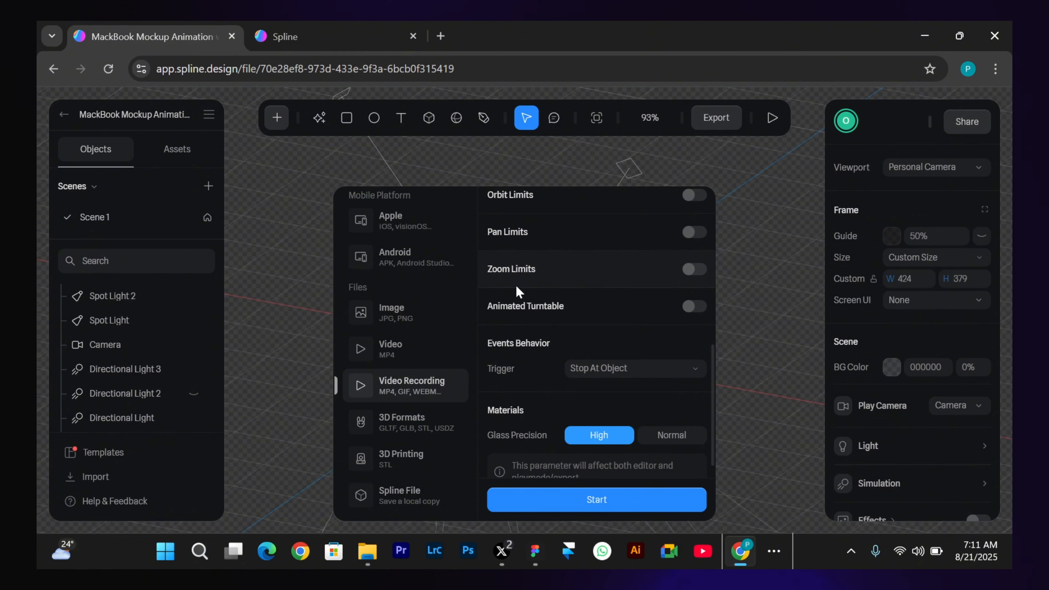
left_click(518, 496)
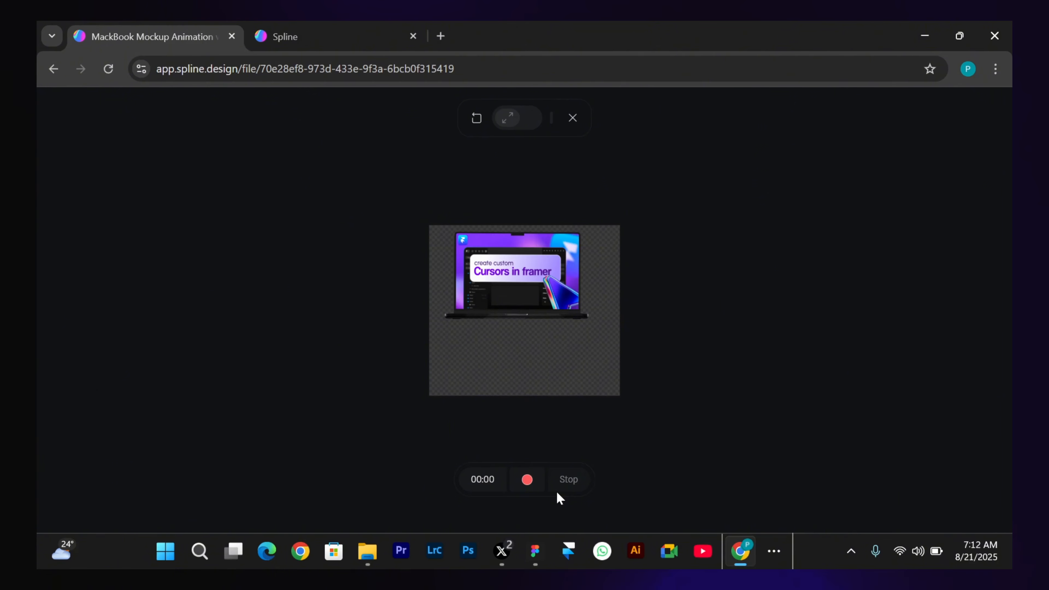
left_click(525, 480)
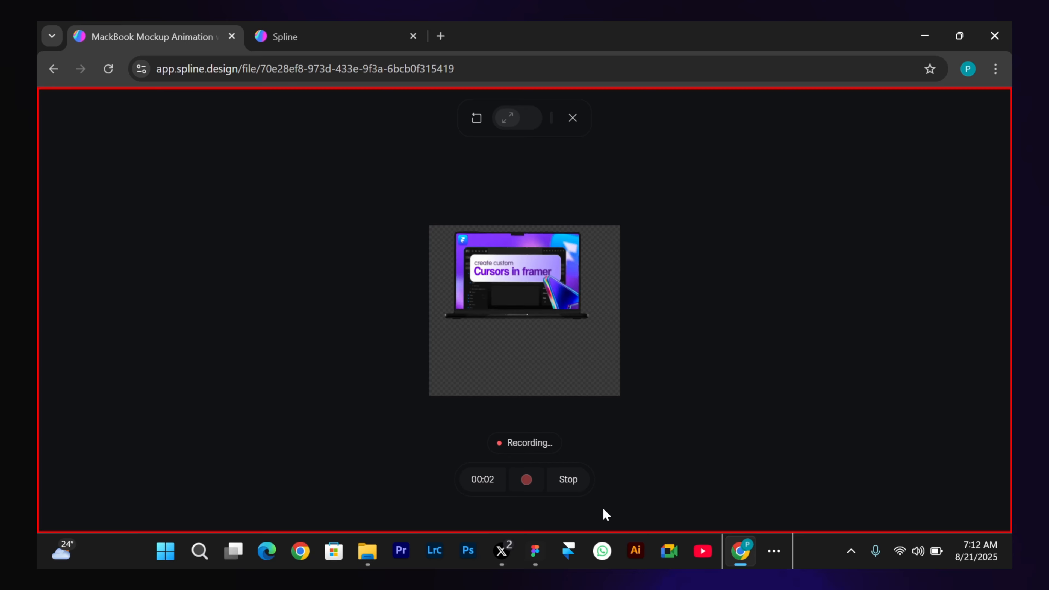
left_click(577, 484)
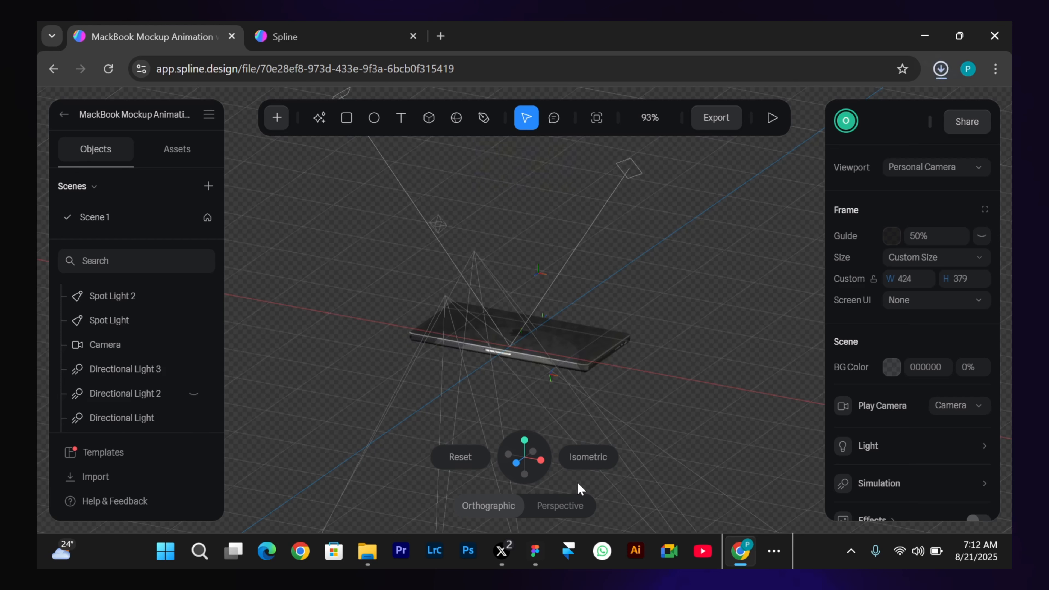
Open the downloaded mack-book-mockup-animation-with-framer-tutorial (8).zip archive and view its frame 005.
left_click(940, 71)
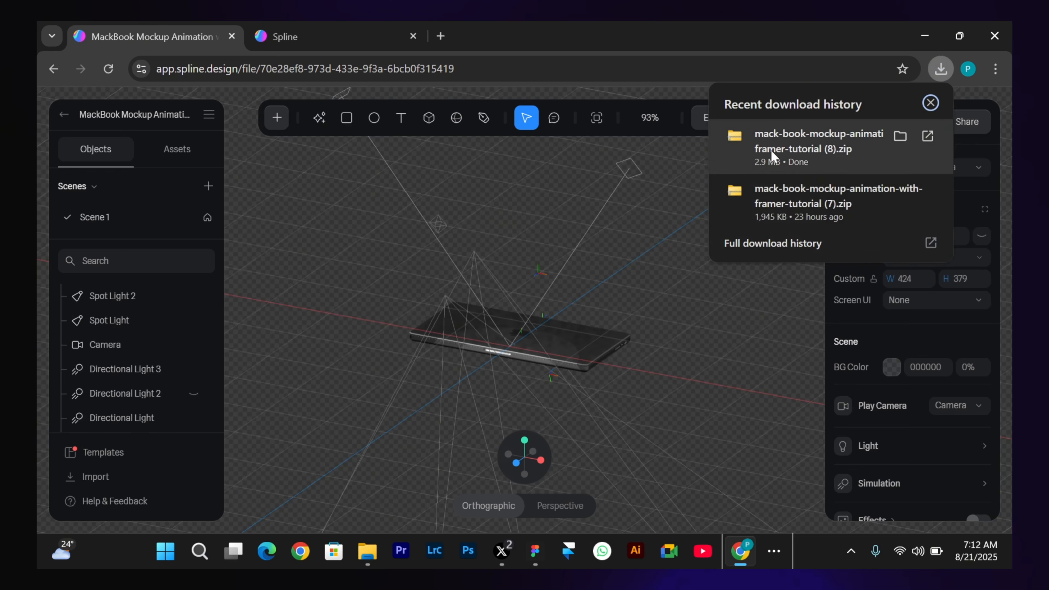
left_click(900, 137)
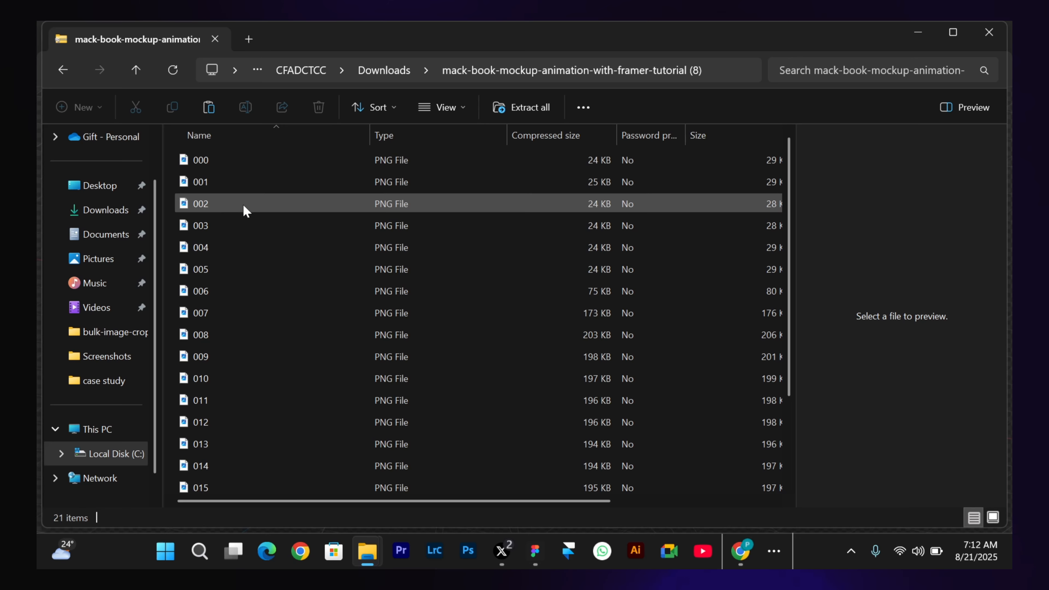
double_click(249, 268)
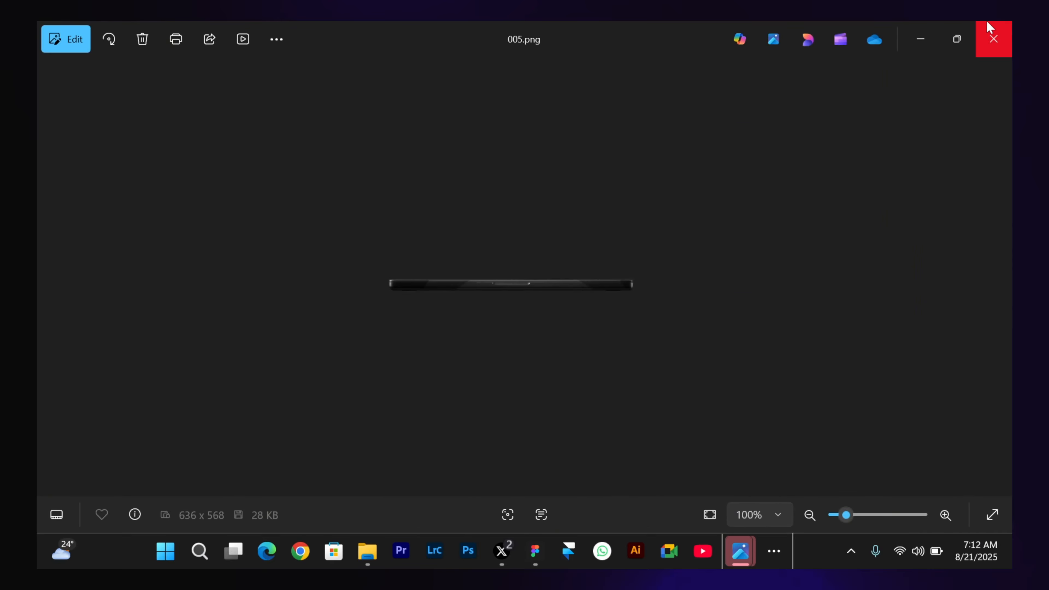
Close frame 005, view frames 009 and 006 from the exported archive, and close the image viewer.
left_click(1008, 37)
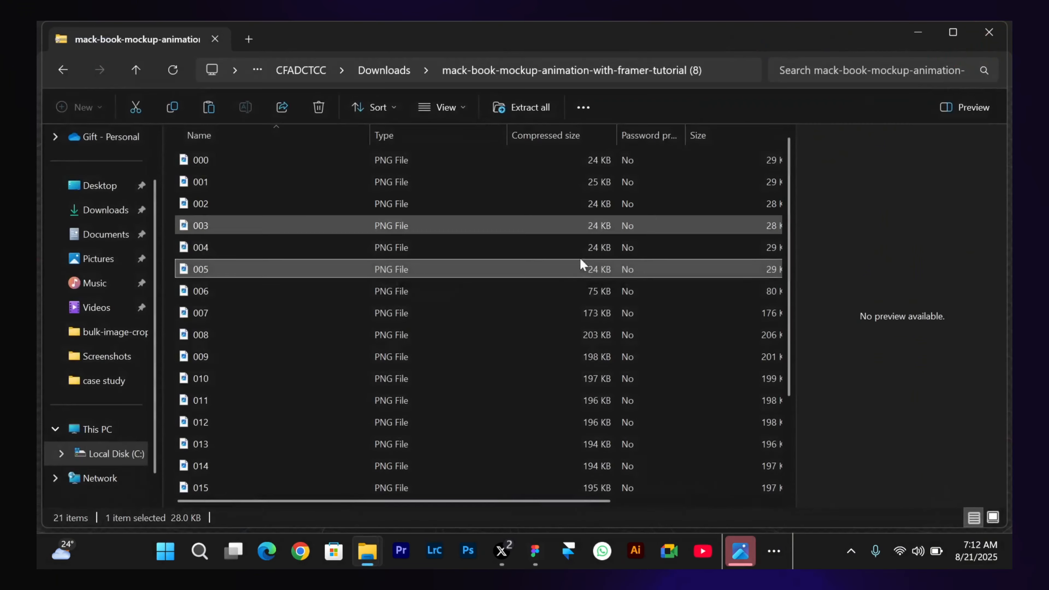
double_click(433, 351)
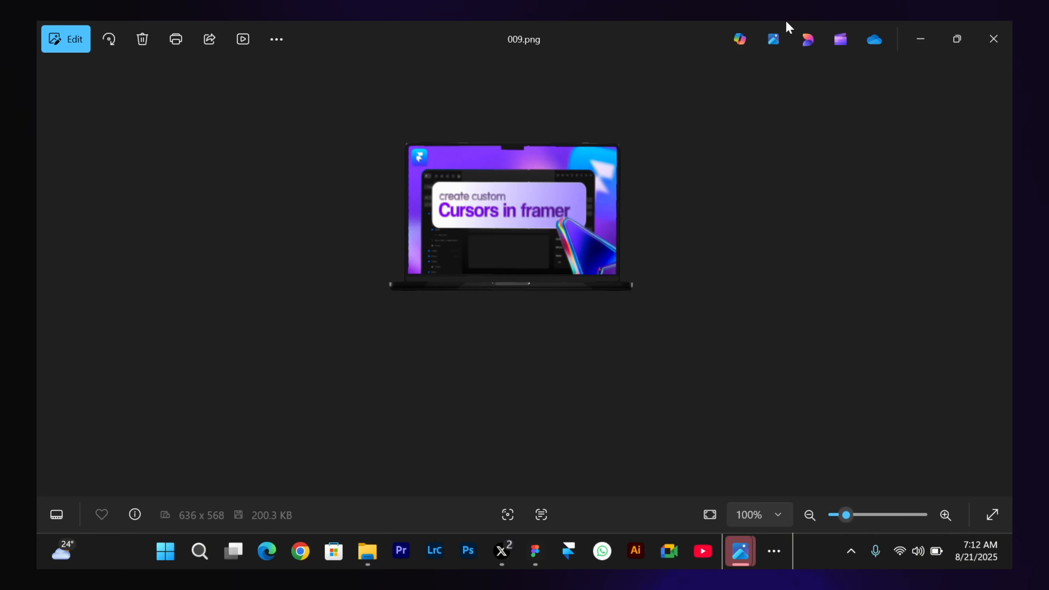
left_click(993, 38)
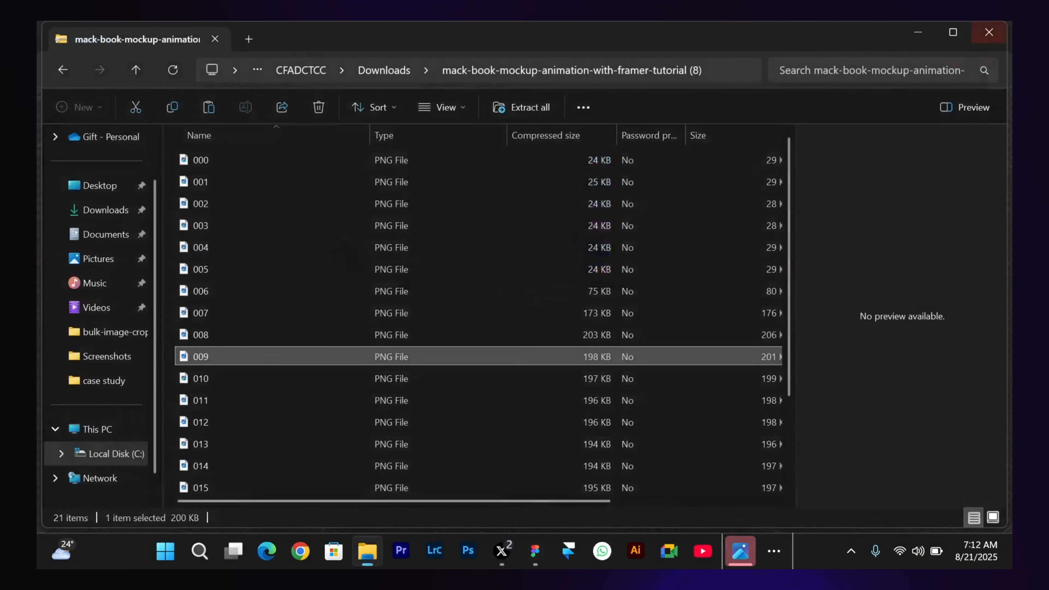
double_click(224, 291)
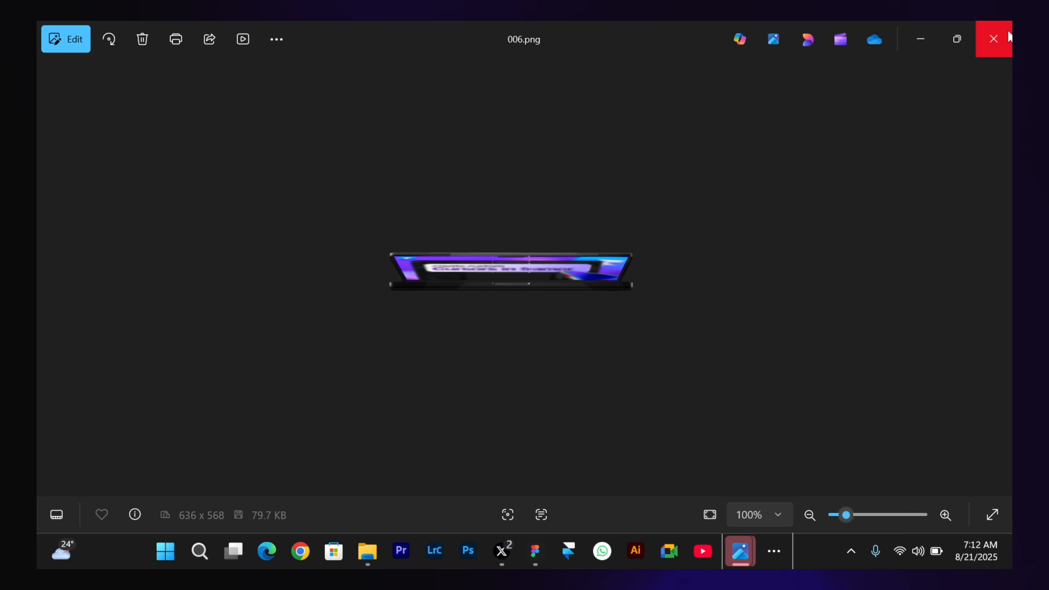
left_click(993, 39)
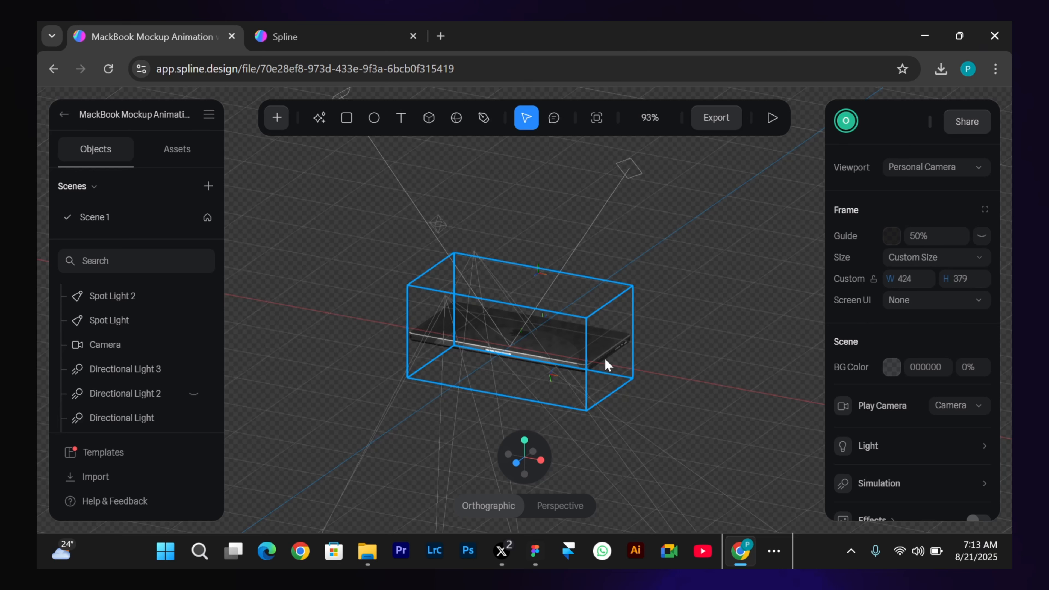
Play a preview of the laptop opening animation in the Spline scene.
left_click(750, 139)
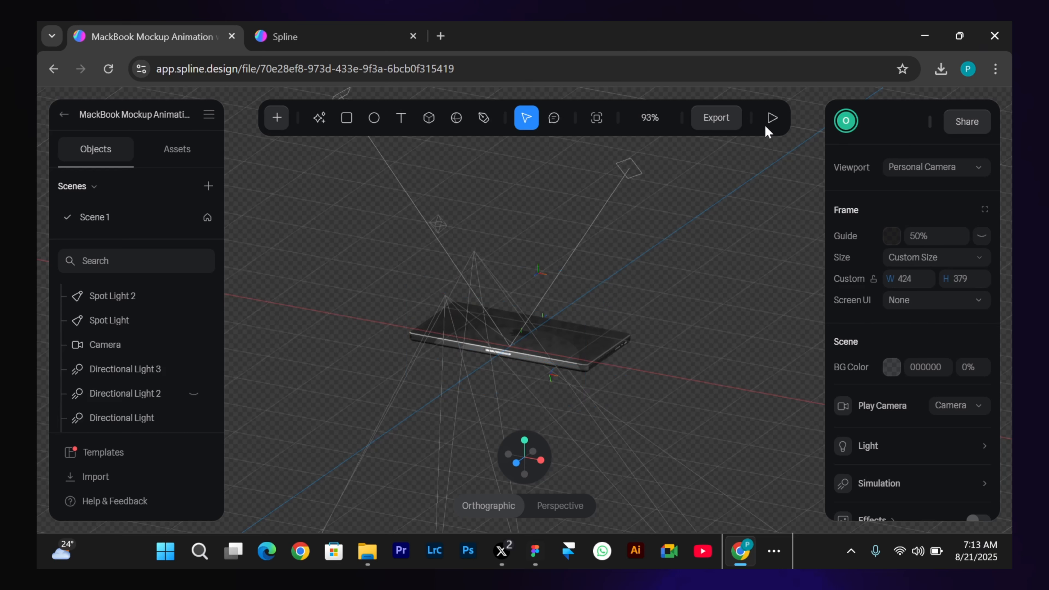
left_click(764, 126)
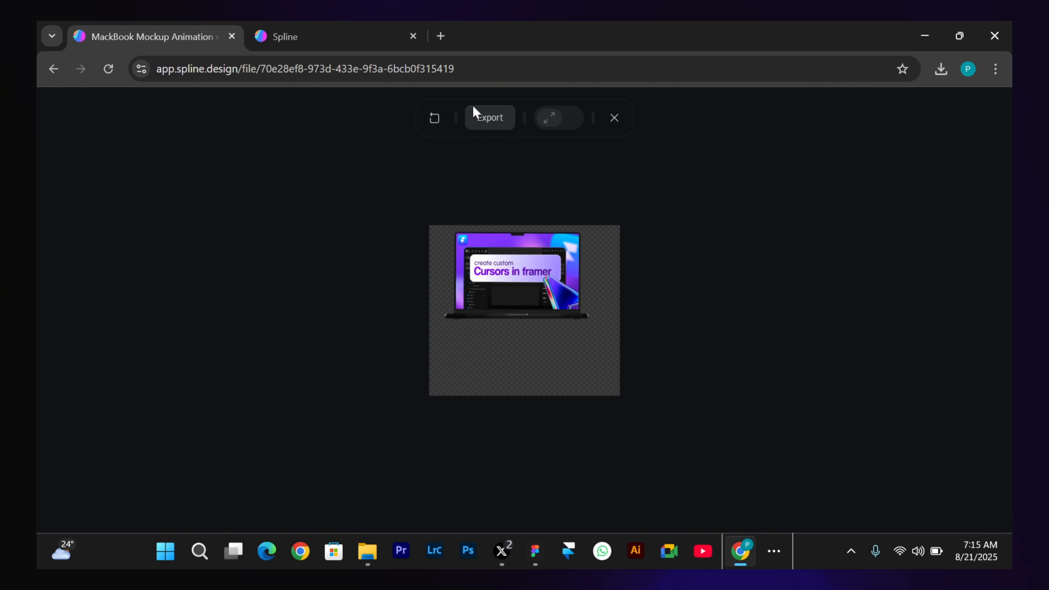
Open the Bulk Image Crop website, bulkimagecrop.com, in a new browser tab.
left_click(440, 36)
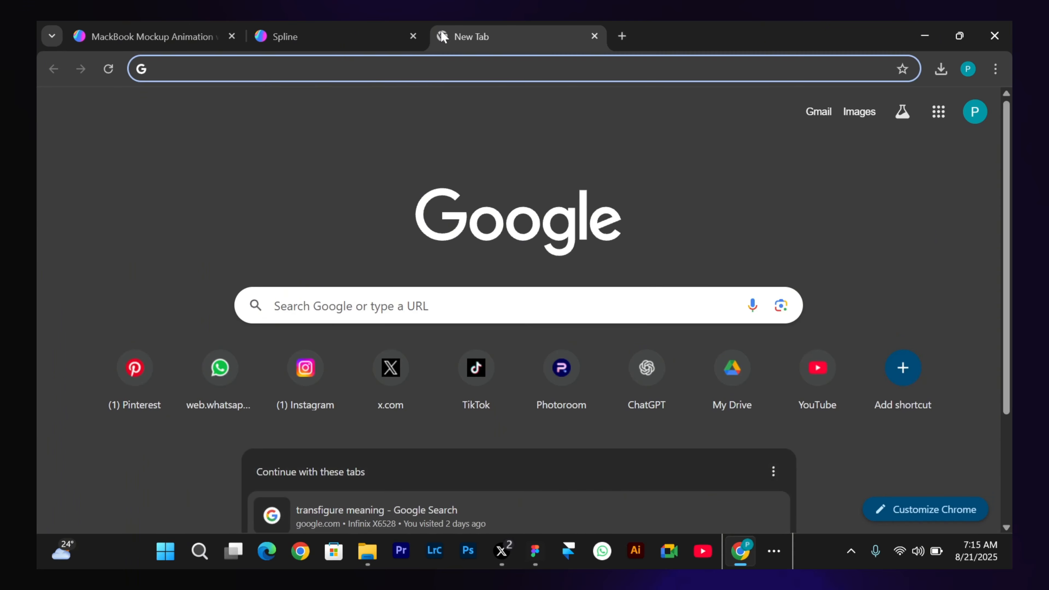
type("bulkimagecrop.com")
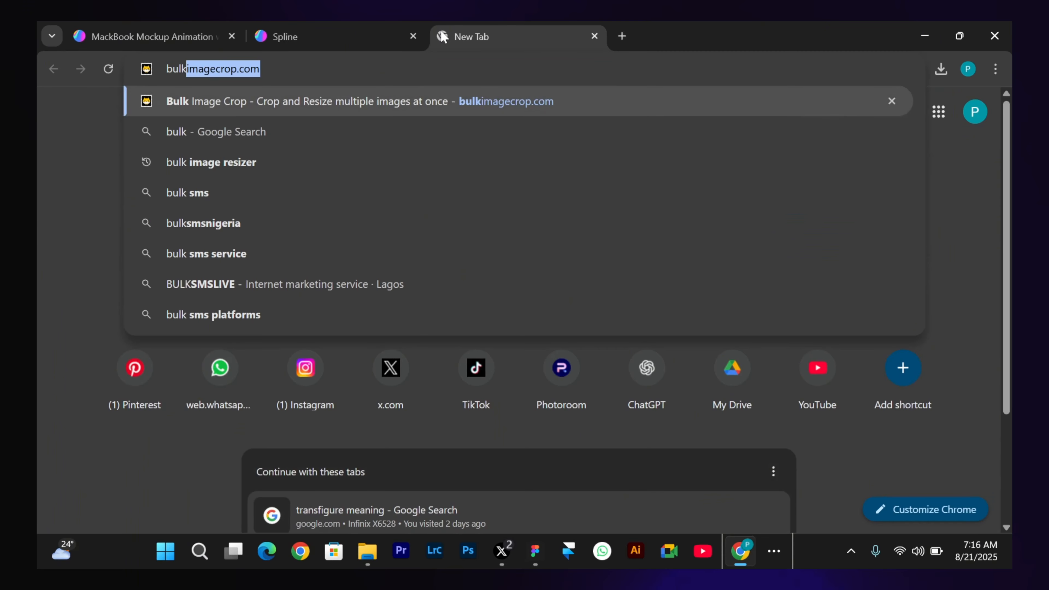
left_click(271, 104)
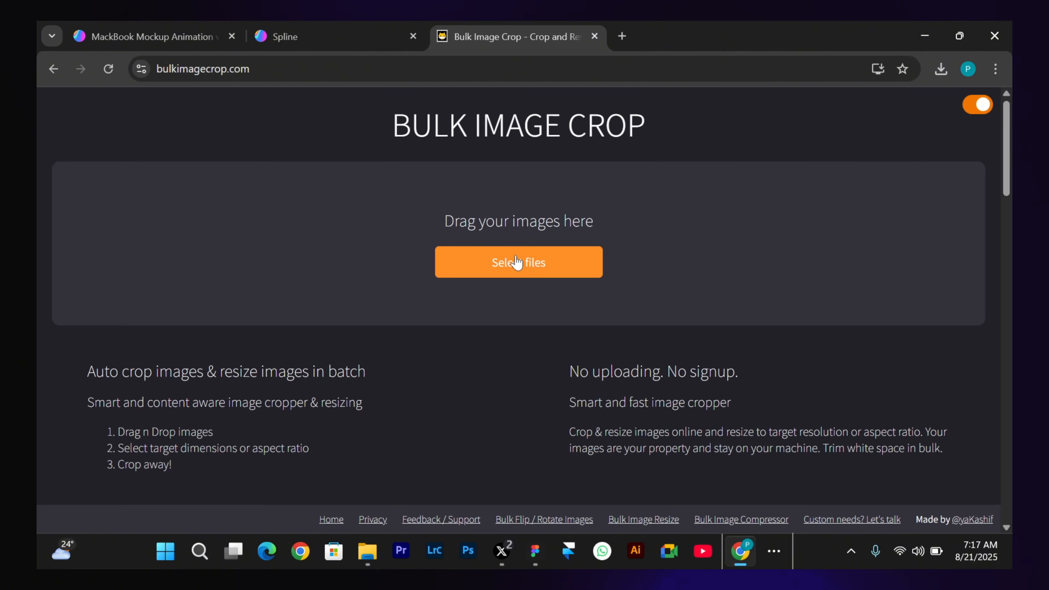
Try to load the extracted frames 000 to 020 into Bulk Image Crop for manual cropping.
left_click(517, 260)
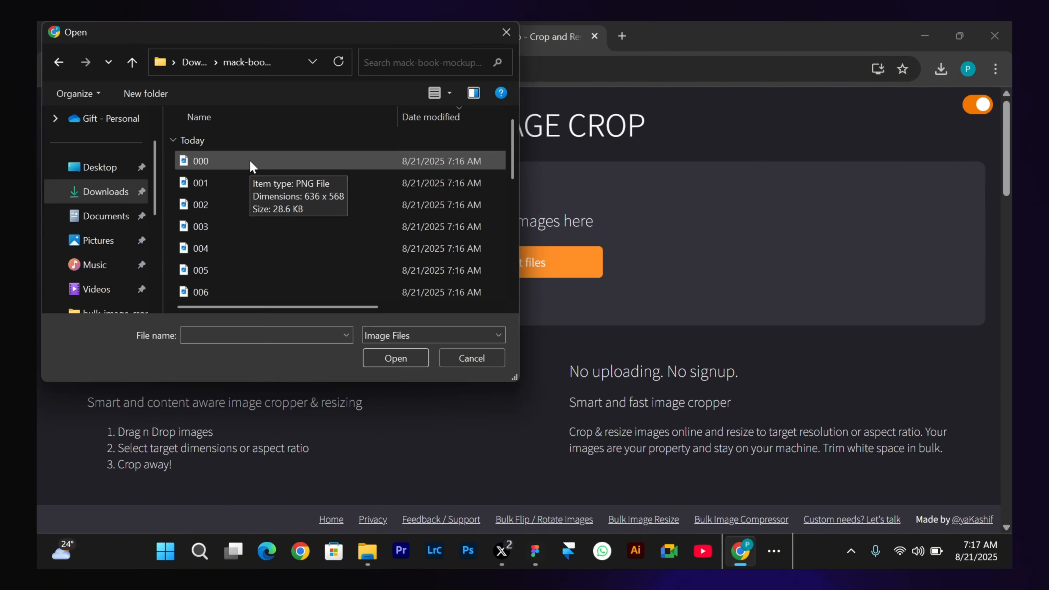
left_click(253, 166)
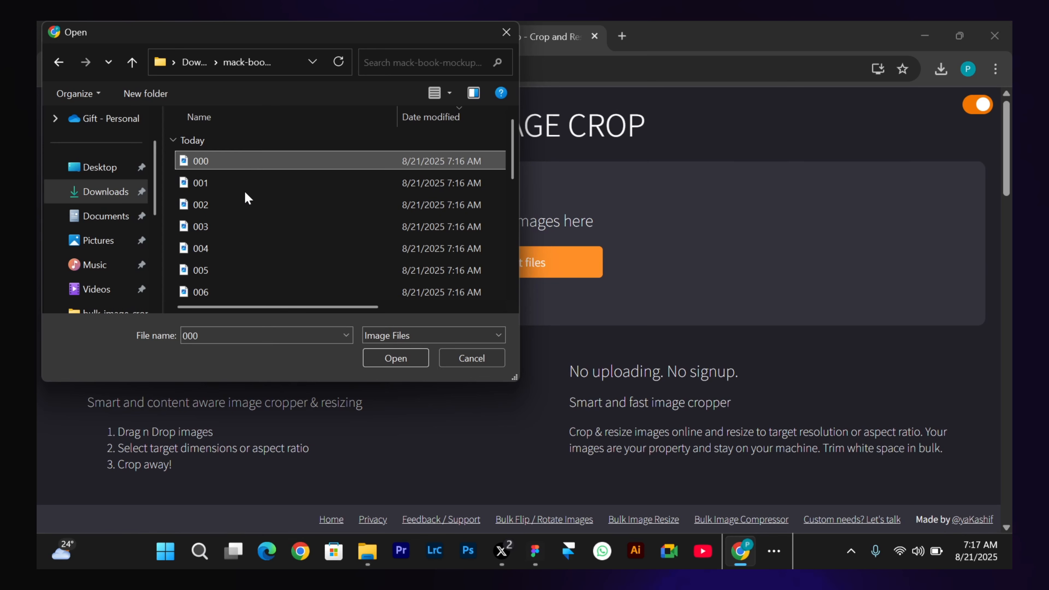
scroll(244, 191, "down", 4)
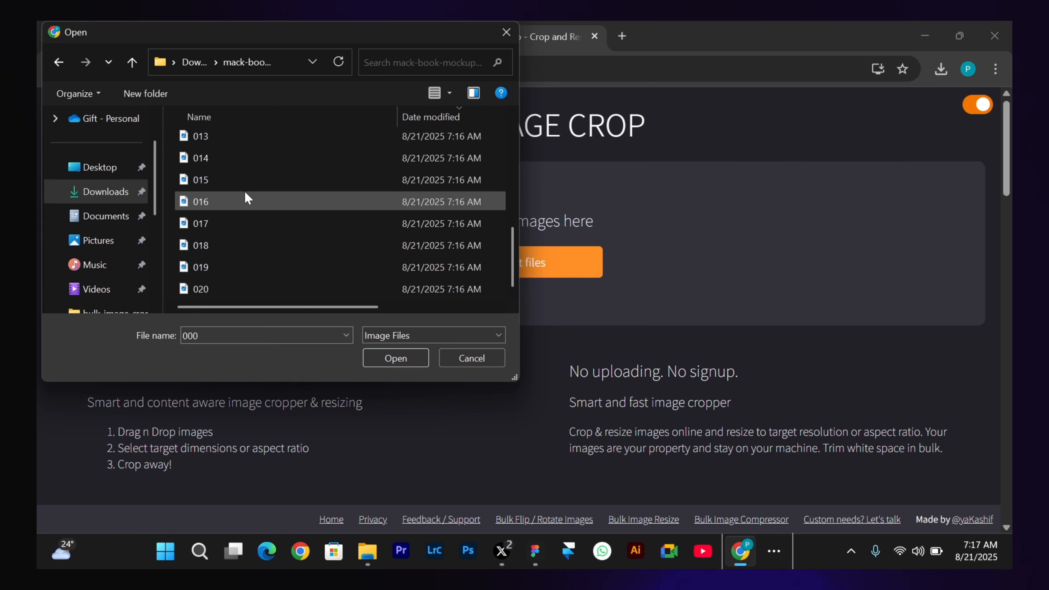
left_click(238, 285, "shift")
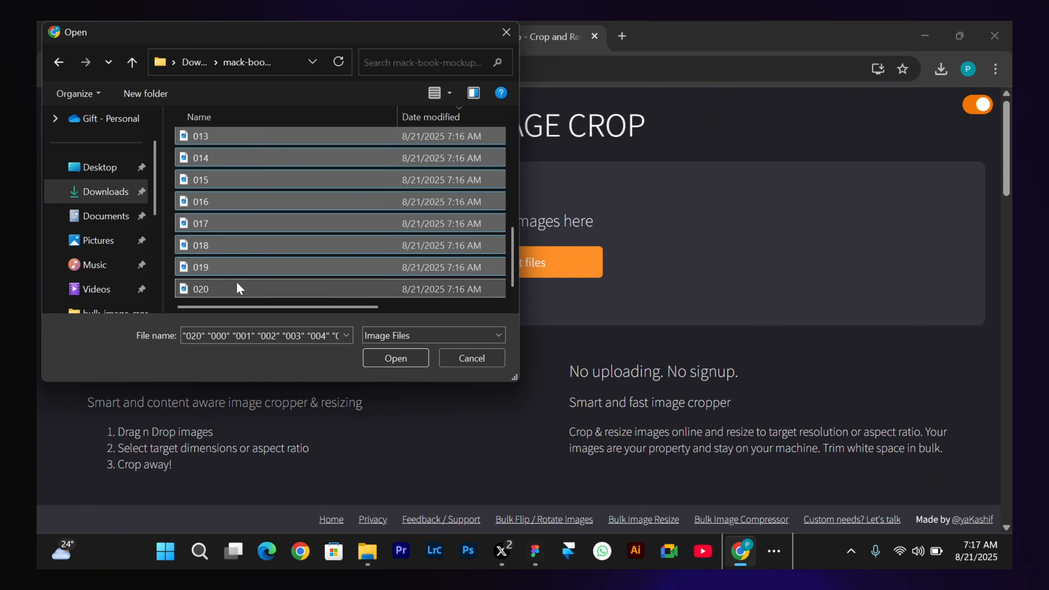
left_click(396, 364)
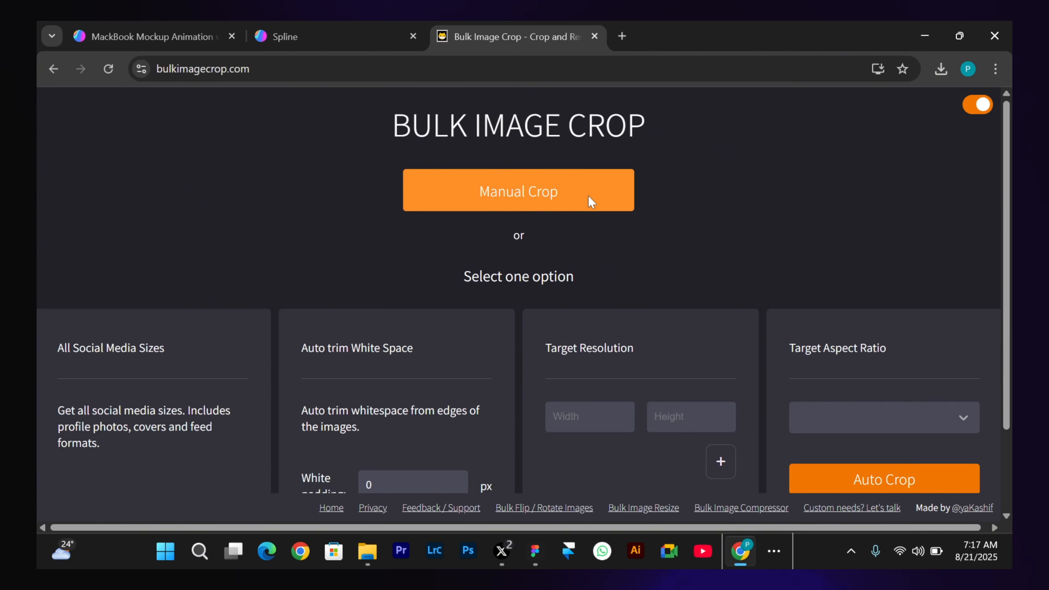
left_click(590, 199)
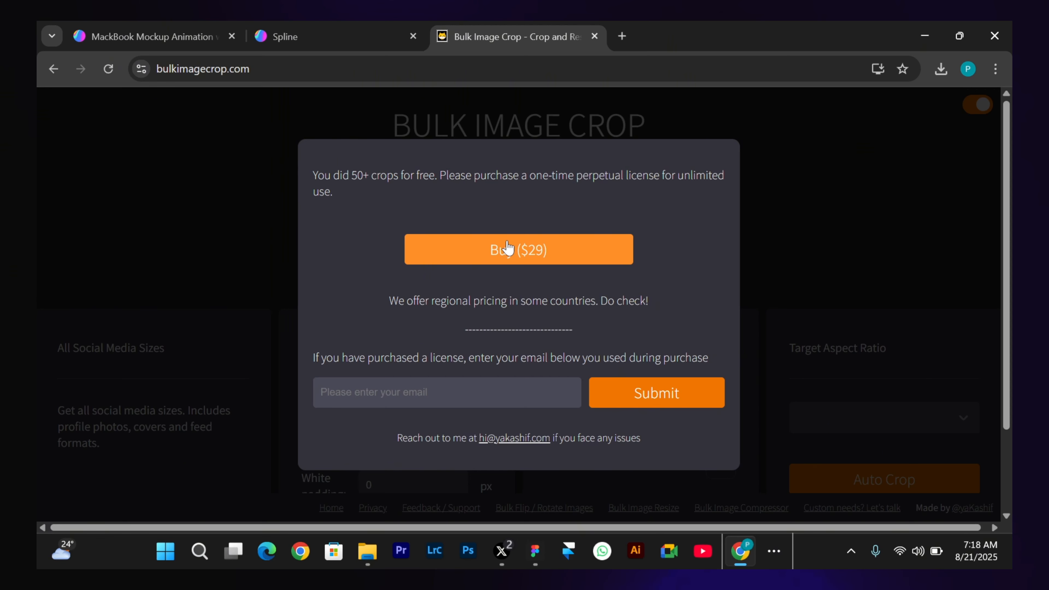
Copy the Bulk Image Crop address and open the site in a new Incognito window.
left_click(186, 69)
key("ctrl+c")
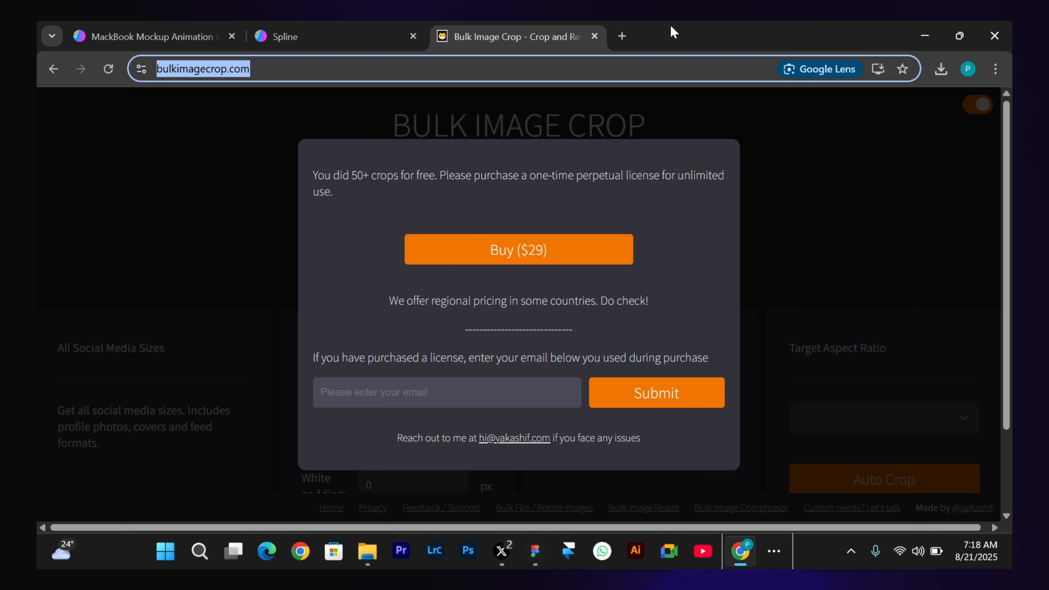
left_click(995, 69)
left_click(805, 184)
key("ctrl+v")
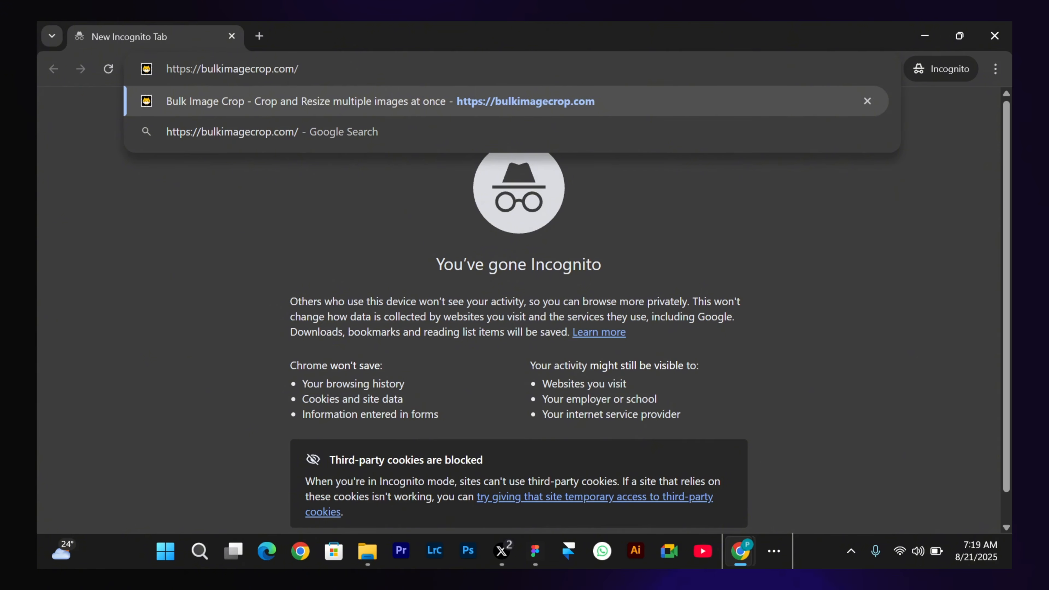
key("Return")
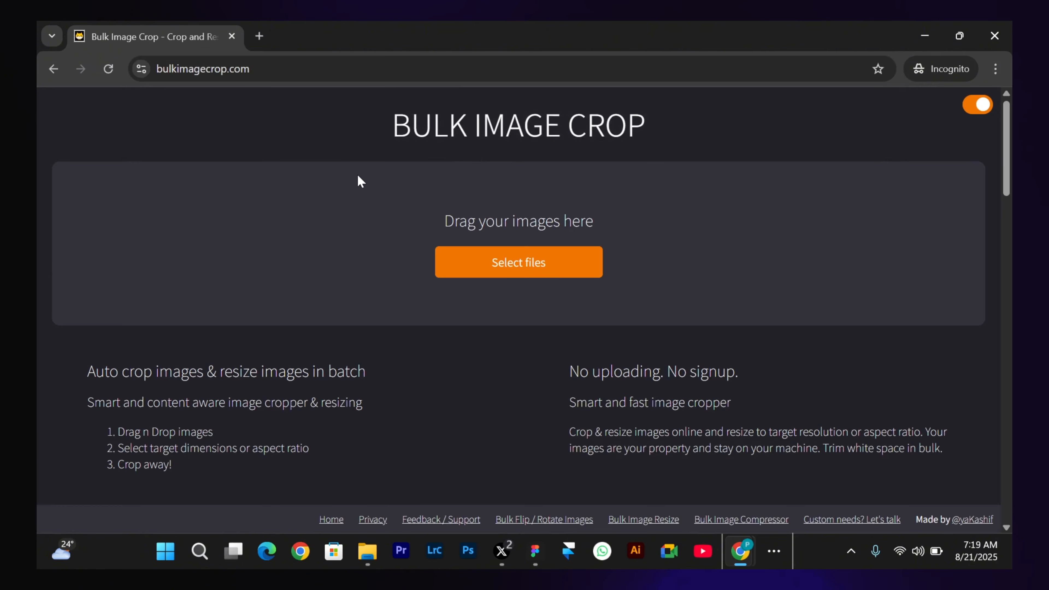
Load the PNG frames 000 to 020 in the Incognito window and start a manual crop.
left_click(502, 272)
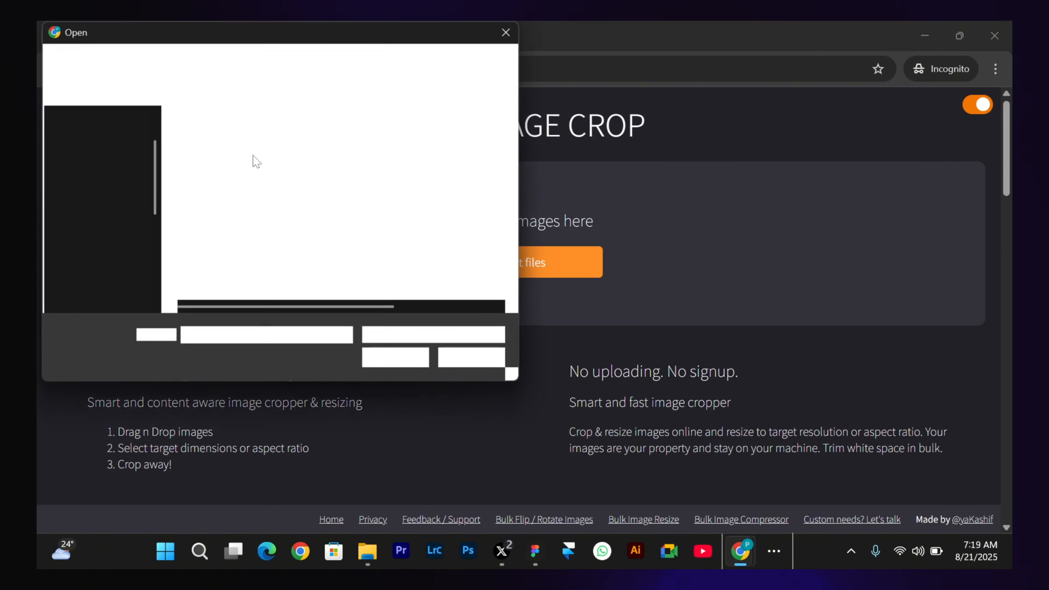
left_click(227, 162)
scroll(227, 162, "down", 5)
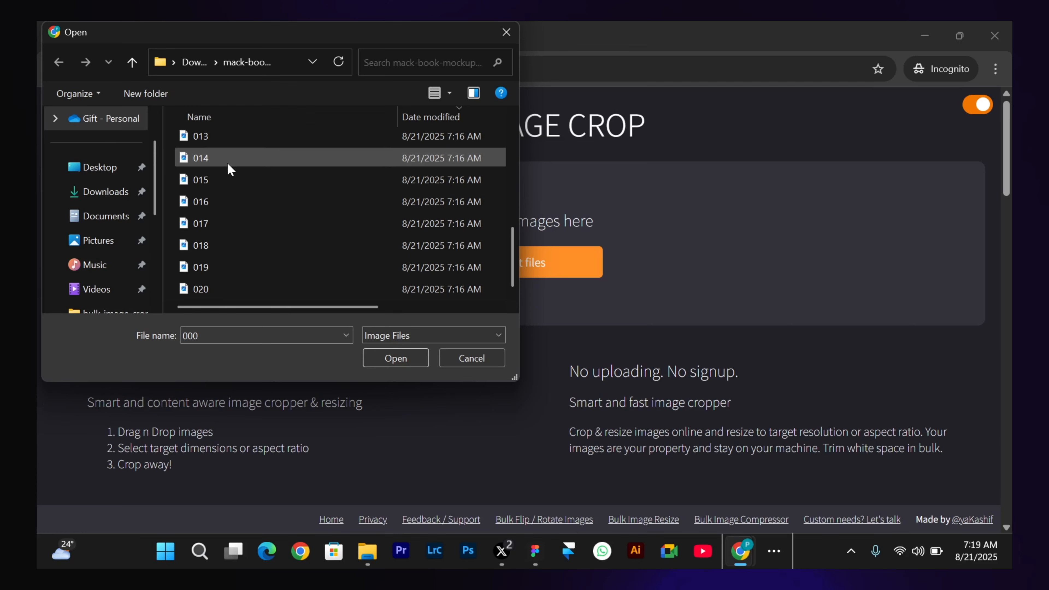
left_click(217, 289, "shift")
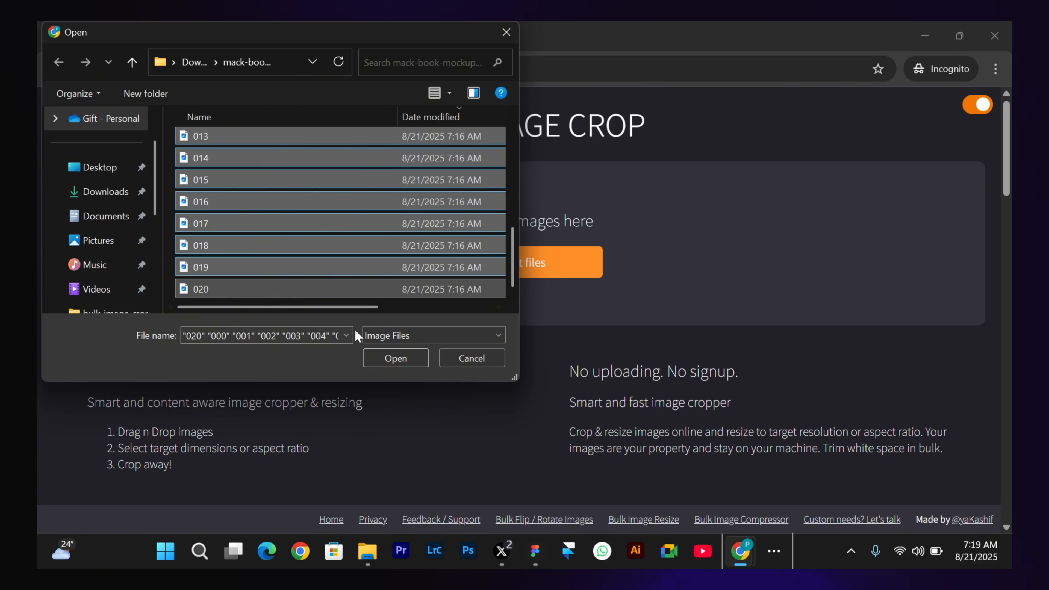
left_click(386, 357)
left_click(549, 192)
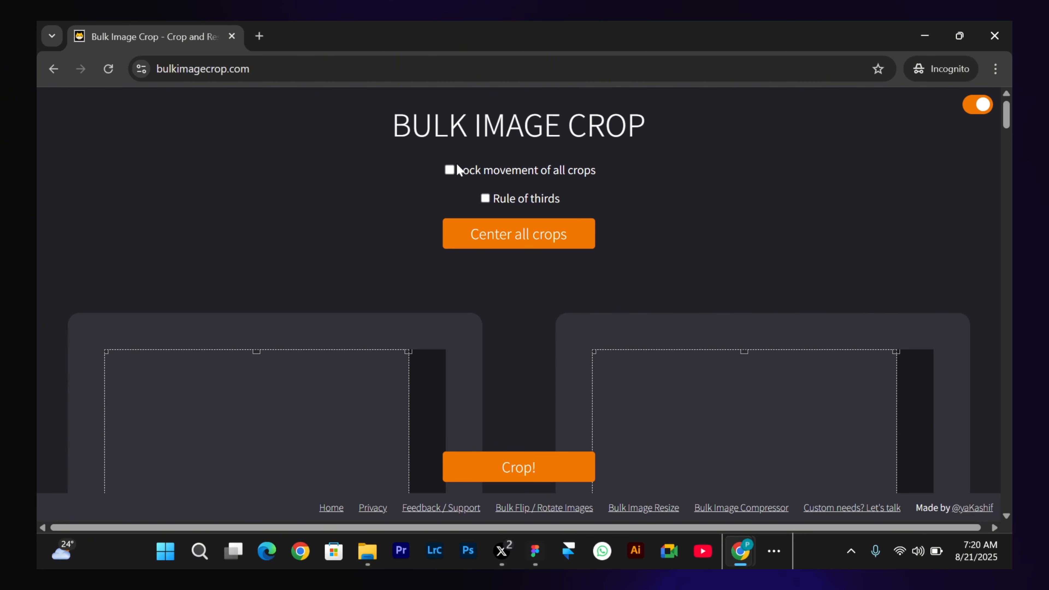
Lock the movement of all crops and narrow the crop's sides to the closed laptop, about 491 px wide.
left_click(449, 170)
scroll(496, 201, "down", 6)
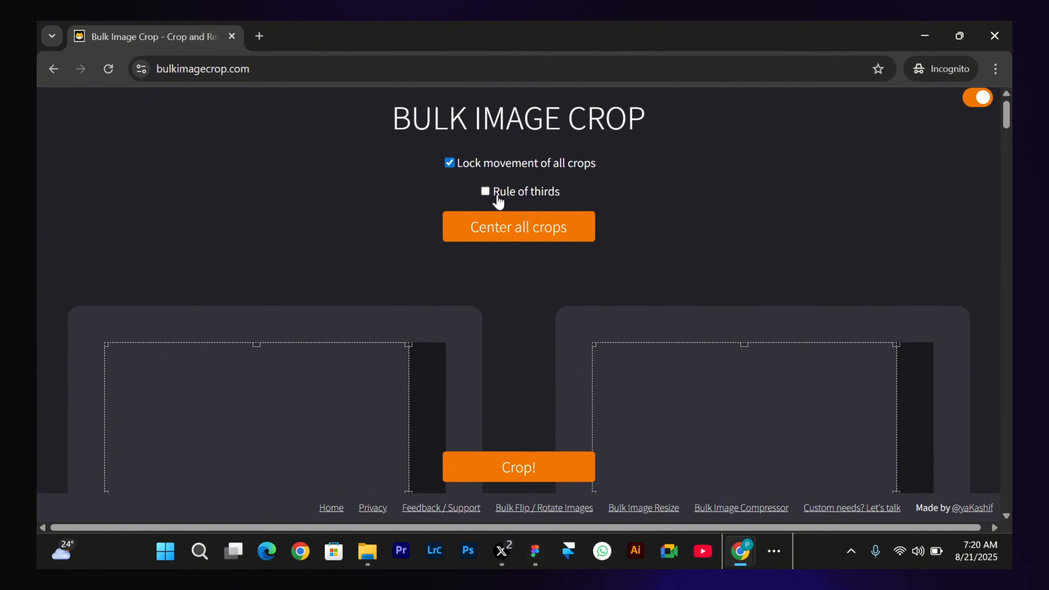
scroll(498, 201, "up", 2)
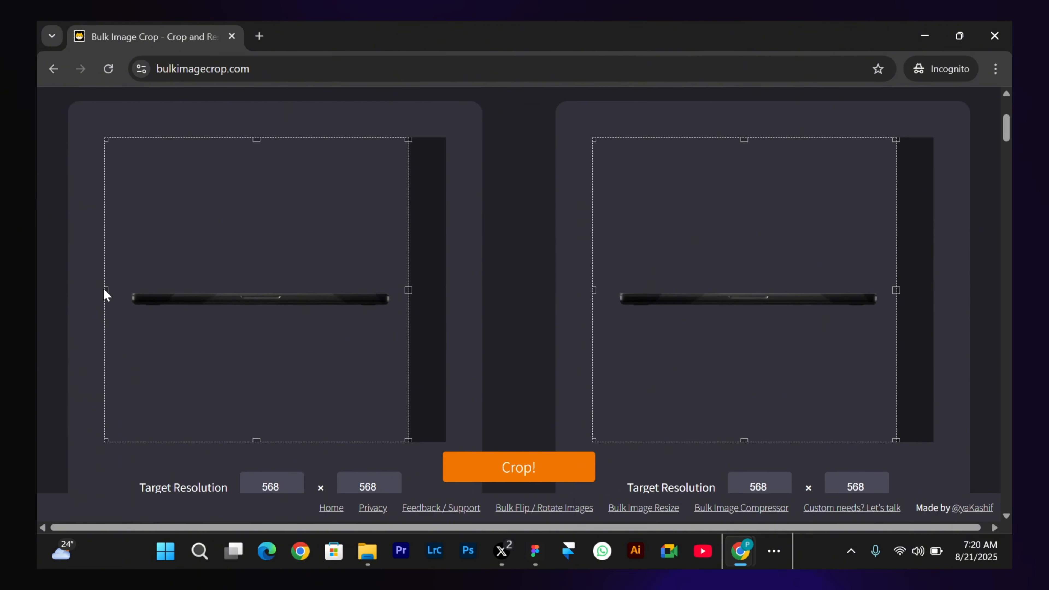
left_click_drag(106, 288, 127, 318)
scroll(127, 318, "up", 5)
scroll(128, 319, "up", 3)
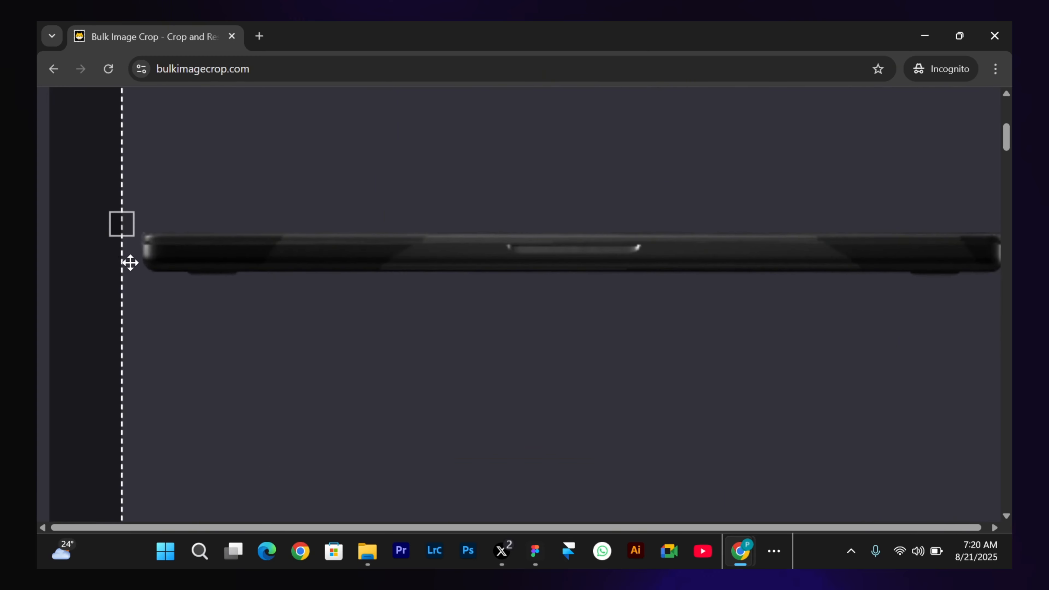
left_click_drag(126, 263, 136, 283)
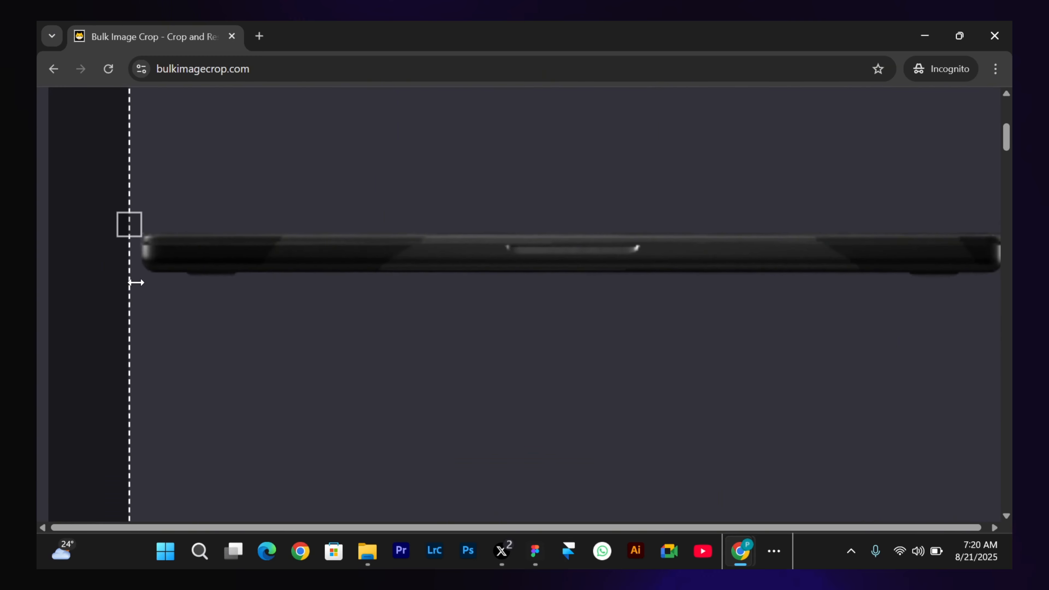
scroll(135, 282, "right", 10)
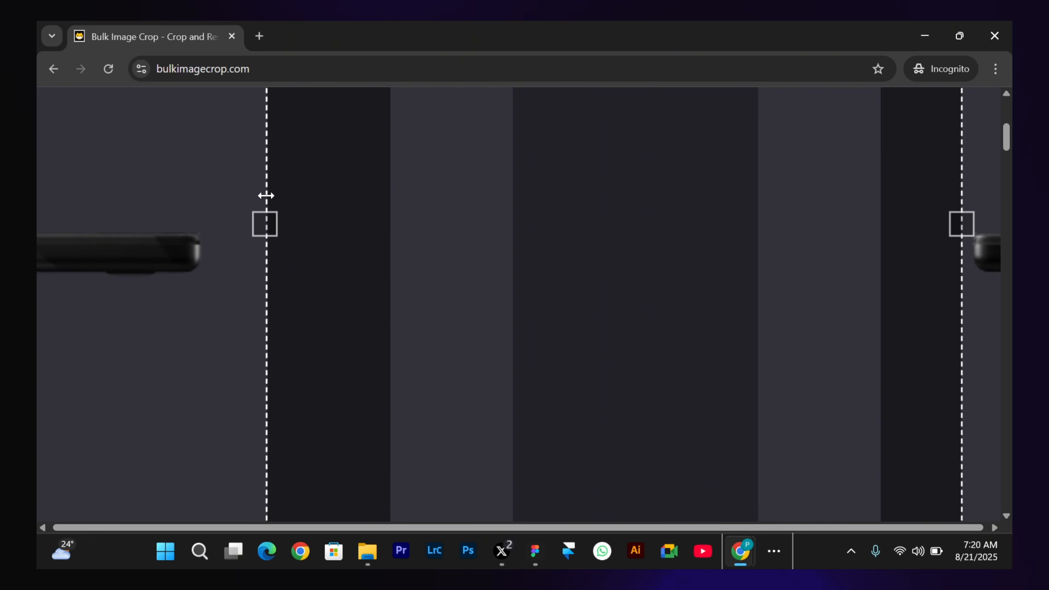
left_click_drag(266, 195, 219, 145)
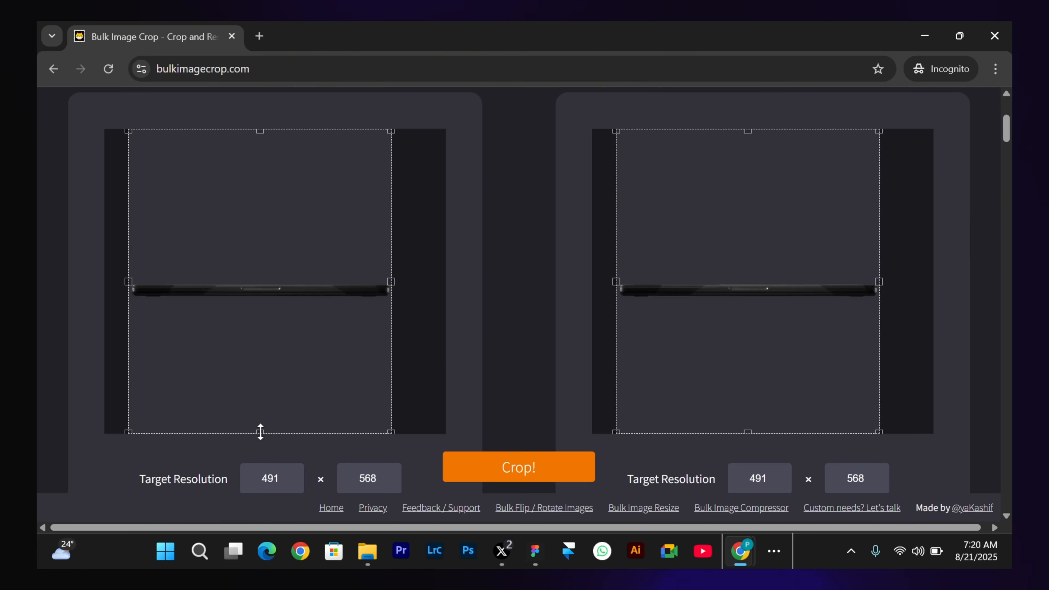
Raise the crop's bottom edge to the laptop base and lower its top edge, for a height of about 267 px.
left_click_drag(260, 431, 230, 297)
scroll(278, 203, "up", 1)
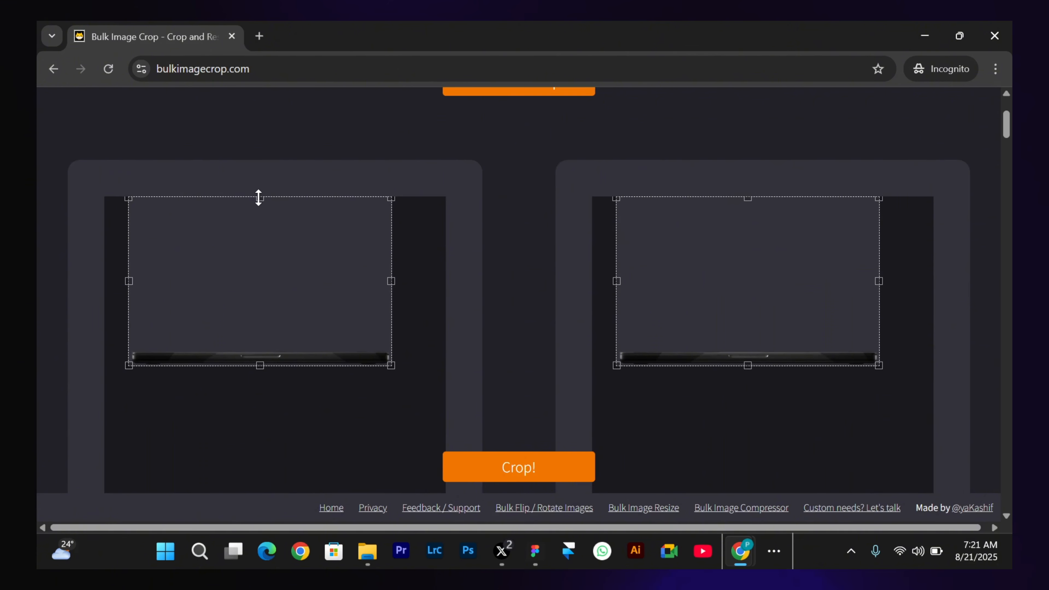
left_click_drag(258, 197, 275, 225)
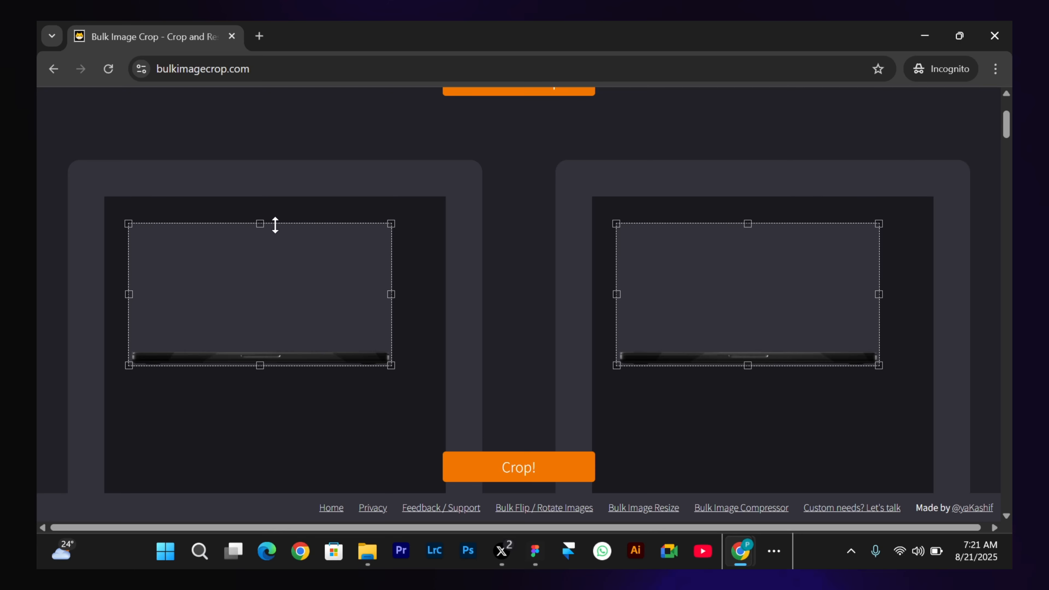
Raise the shared crop's top edge above the open laptop's lid, for a crop height of about 305 px.
scroll(611, 166, "down", 5)
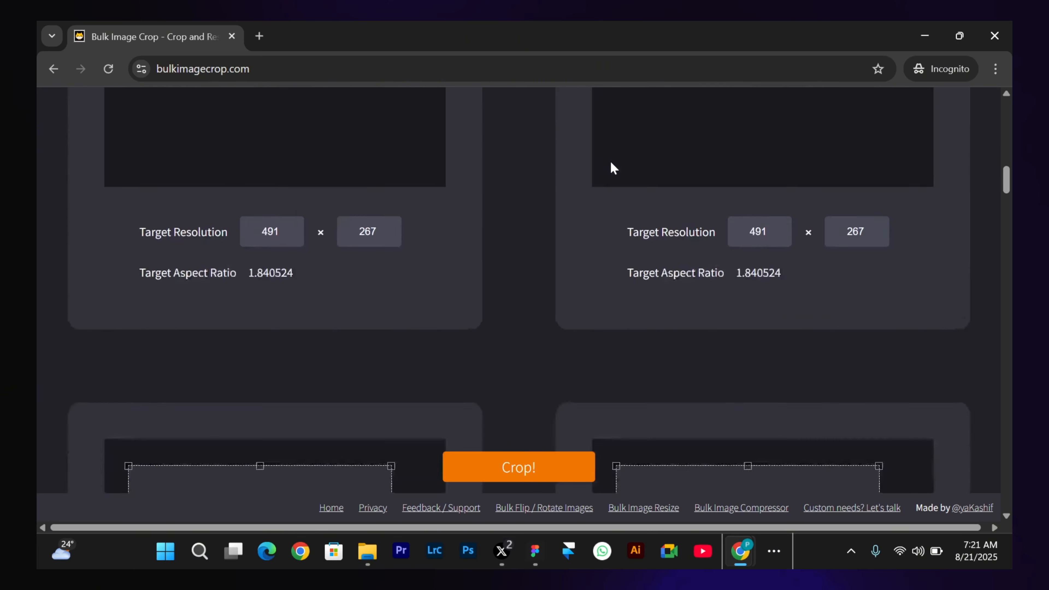
scroll(610, 162, "down", 5)
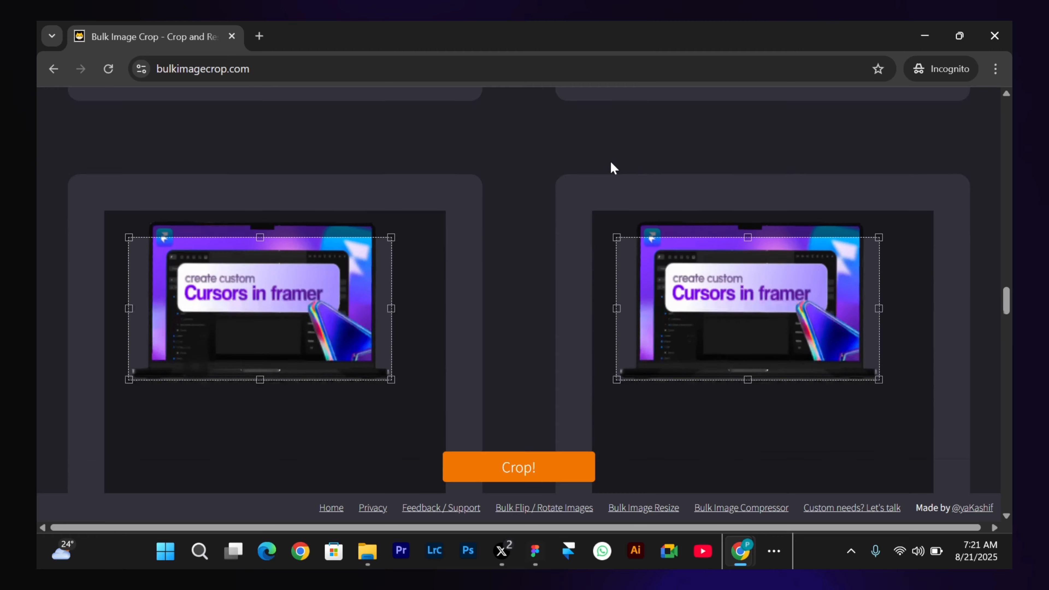
scroll(613, 167, "down", 1)
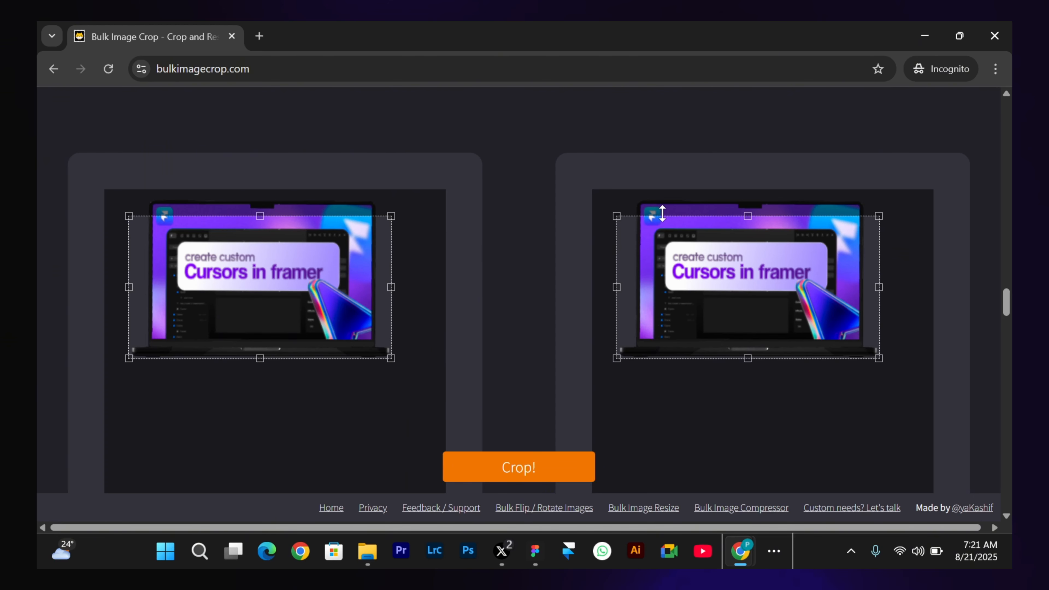
left_click_drag(661, 209, 658, 206)
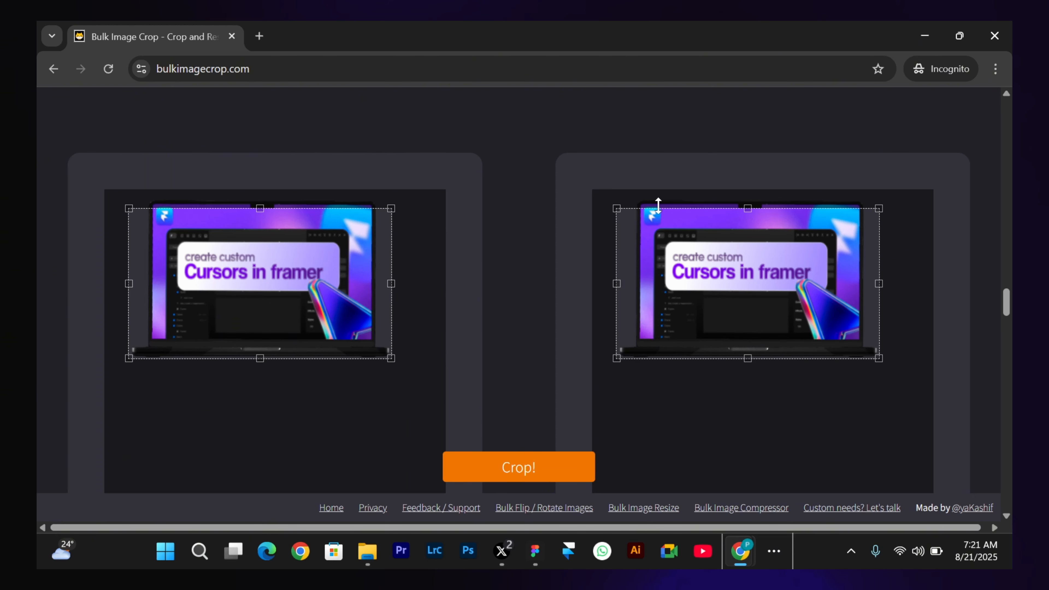
scroll(760, 215, "up", 5)
scroll(760, 215, "up", 5)
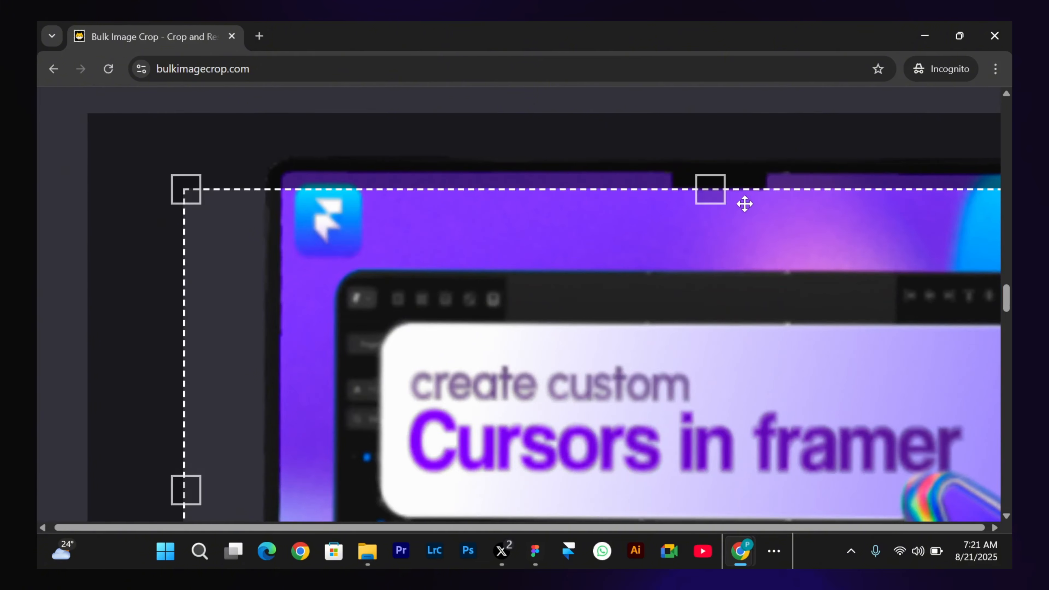
left_click_drag(652, 189, 616, 161)
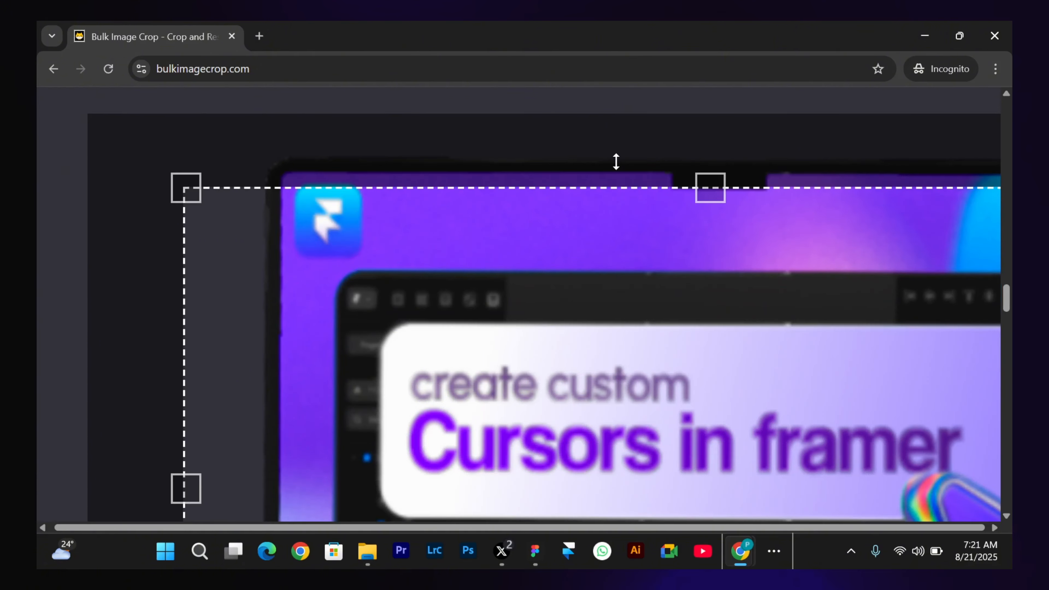
Check the crop's fit on the closed and open laptop frames and crop all the images.
scroll(615, 161, "down", 10)
scroll(449, 354, "down", 12)
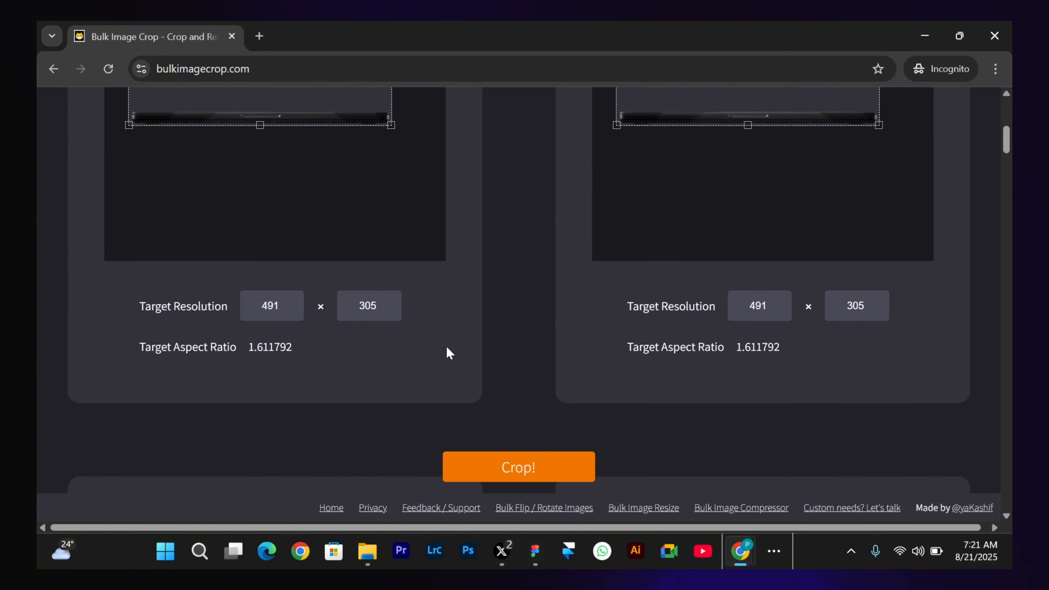
scroll(449, 353, "up", 3)
scroll(472, 300, "up", 2)
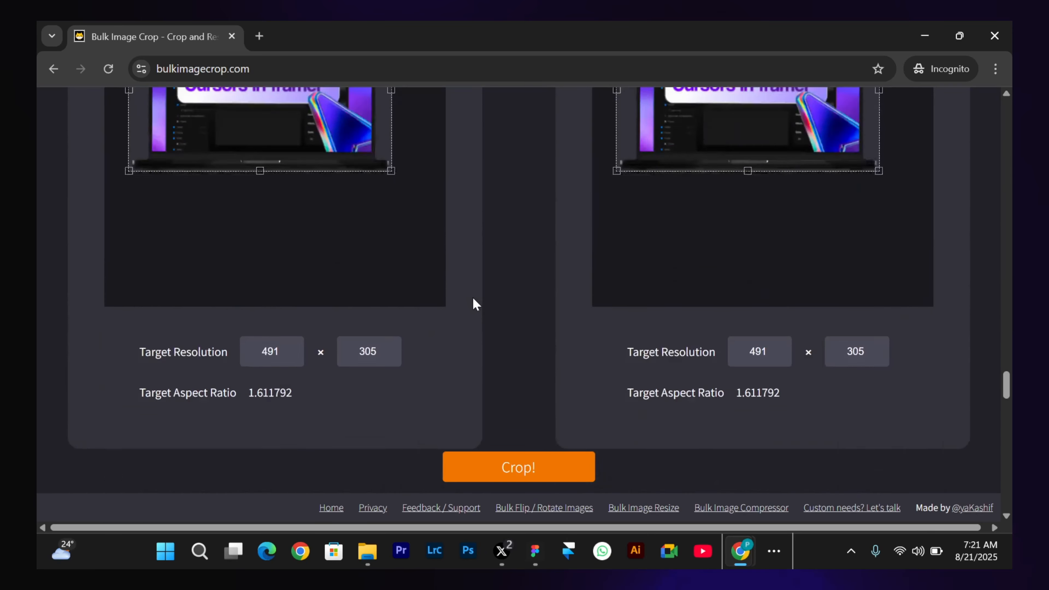
scroll(473, 300, "down", 8)
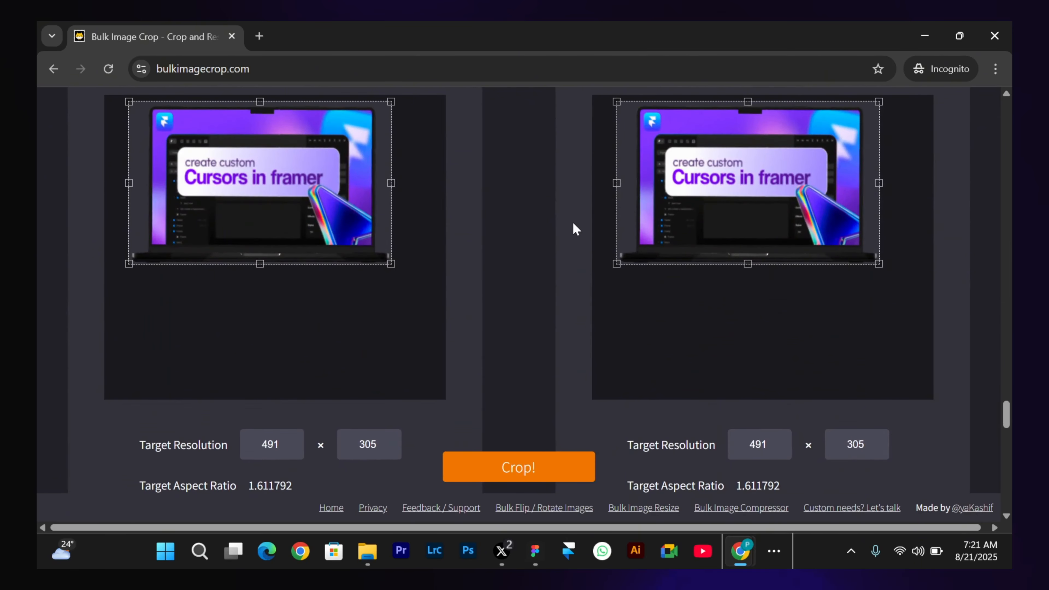
left_click(521, 467)
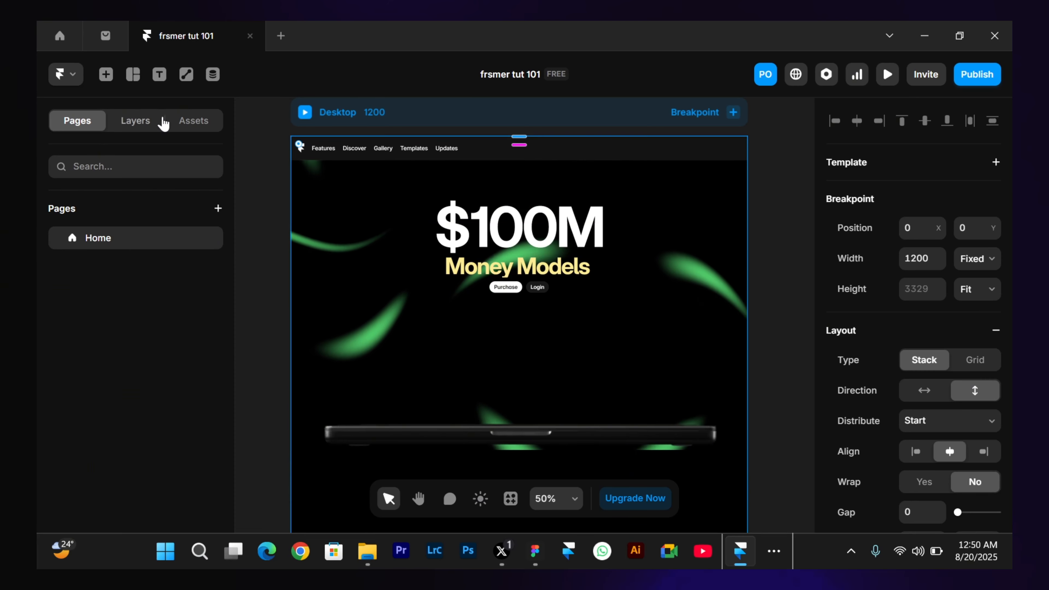
Switch to the Framer project and place the Framer University Animated Gradient Background component in the section below the laptop.
left_click(184, 121)
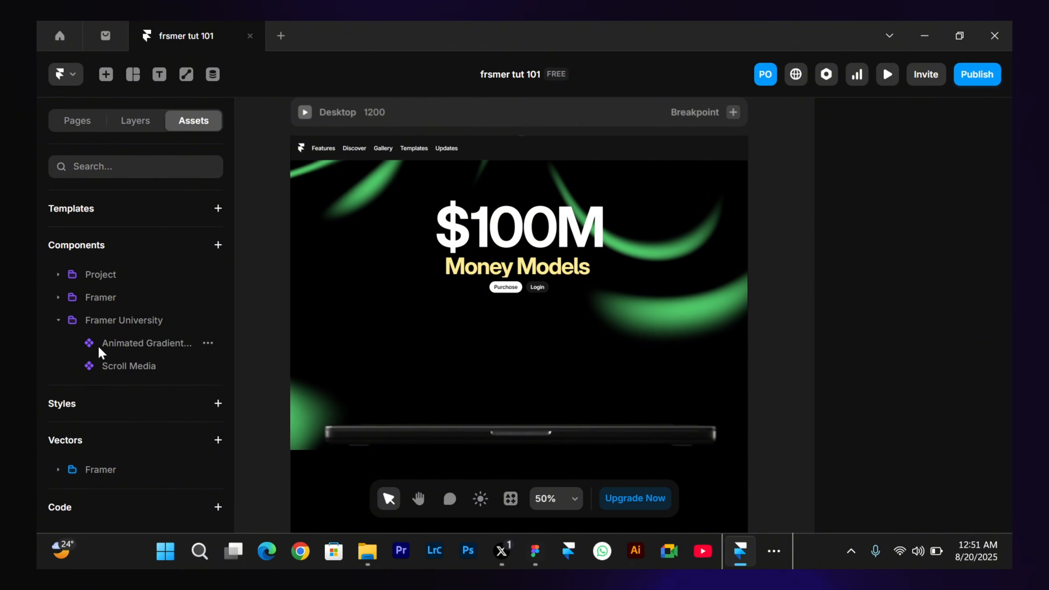
left_click_drag(102, 353, 349, 471)
scroll(349, 470, "down", 5)
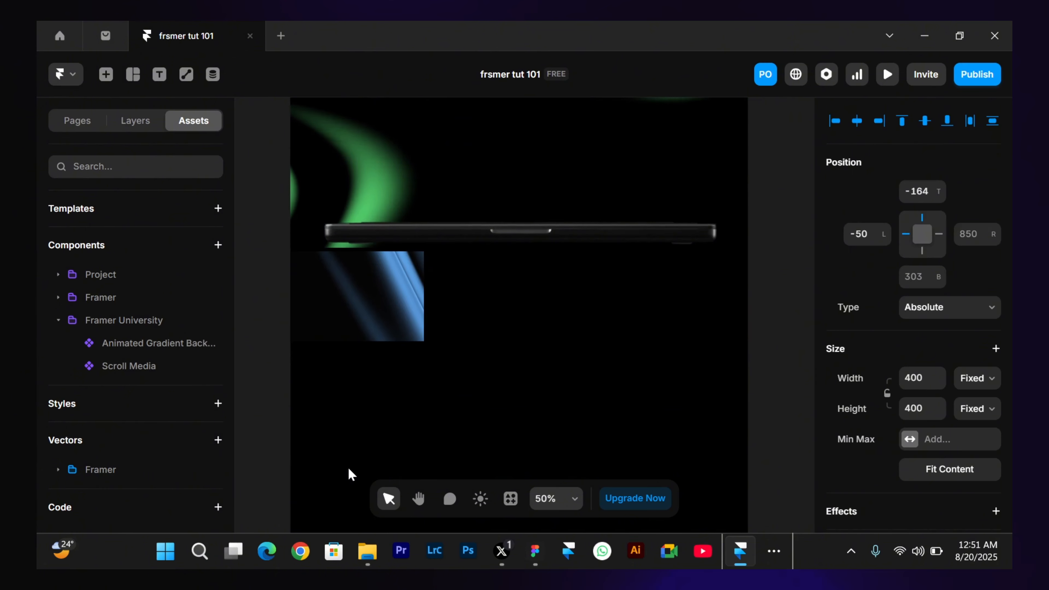
scroll(349, 471, "left", 1)
Pin the gradient background to its section with left, bottom and right offsets of 0.
left_click(392, 271)
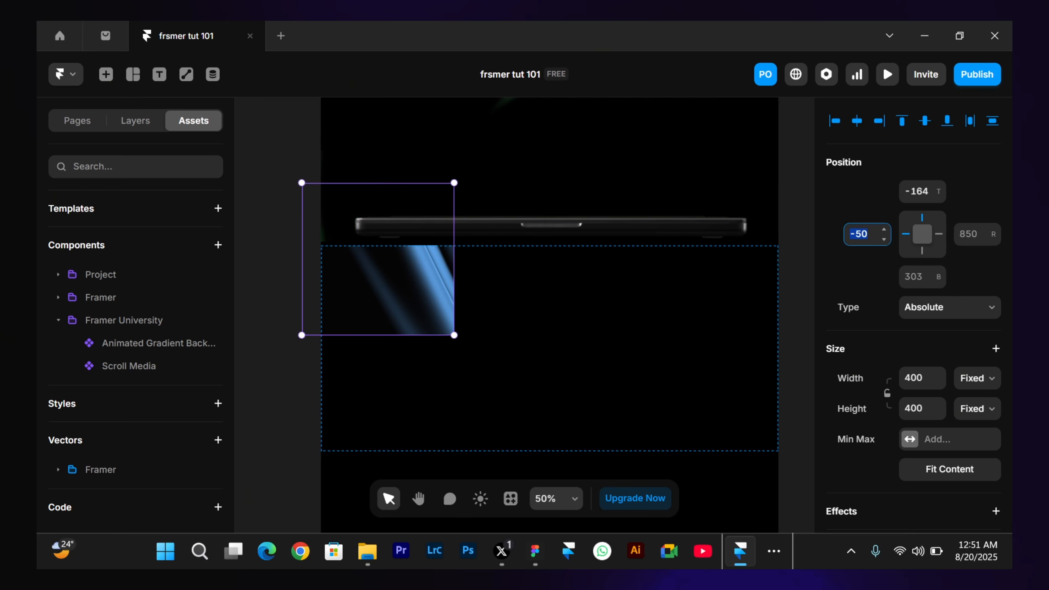
left_click(919, 277)
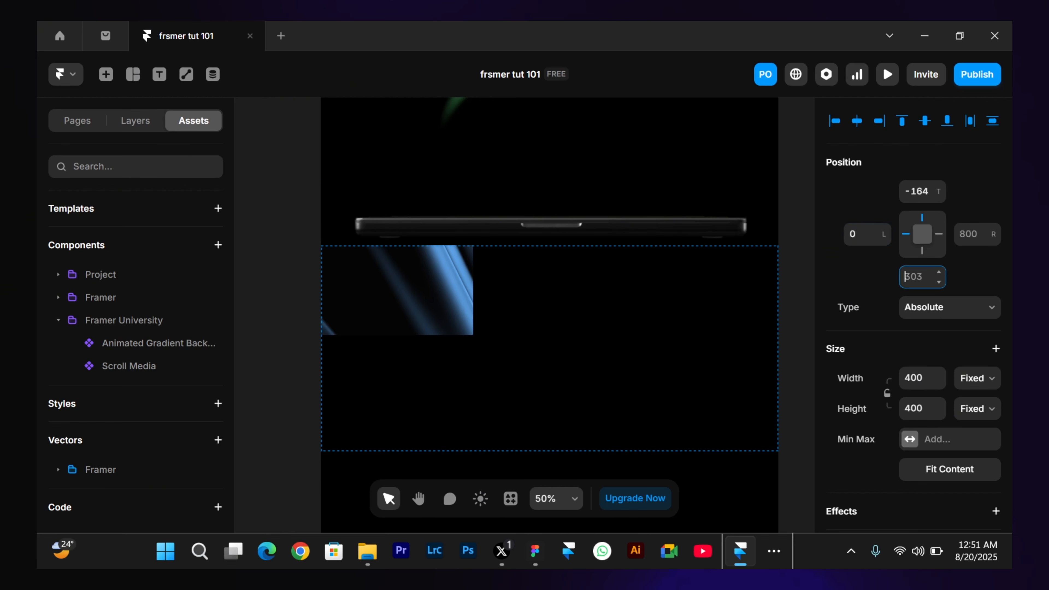
left_click(921, 252)
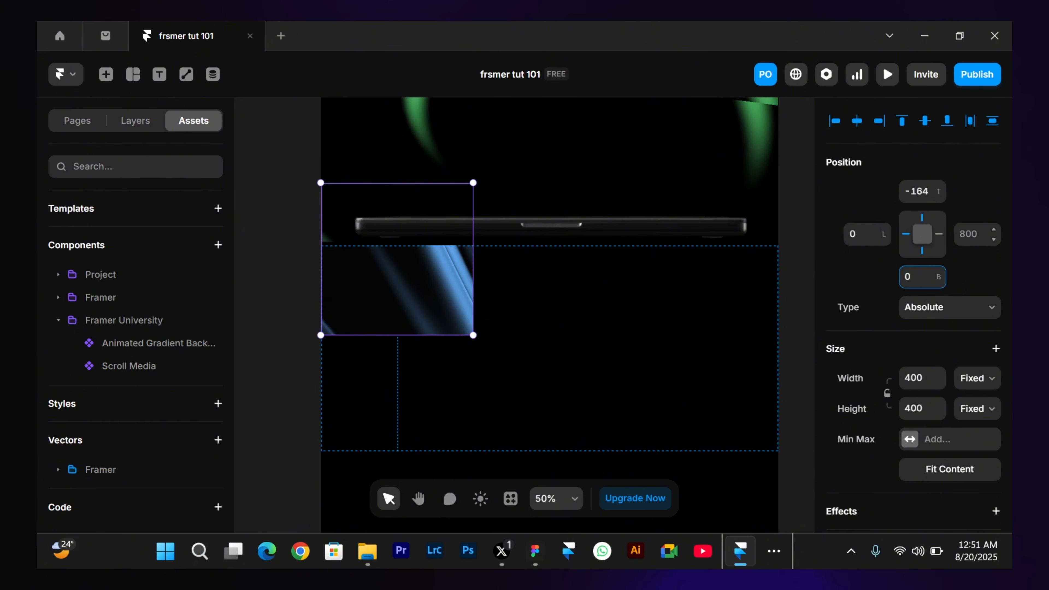
left_click(969, 235)
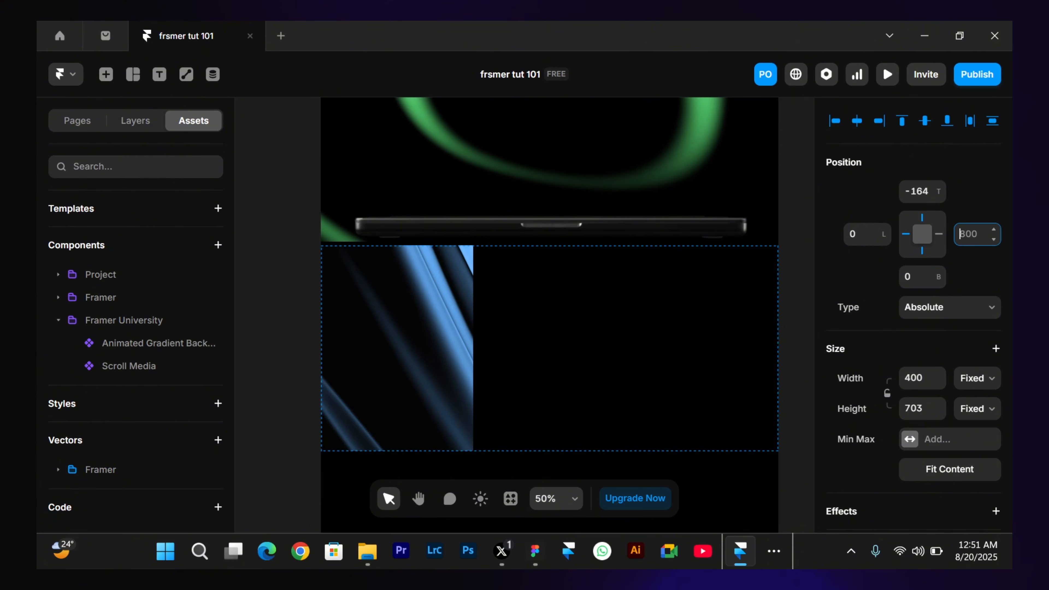
left_click(939, 235)
left_click(968, 234)
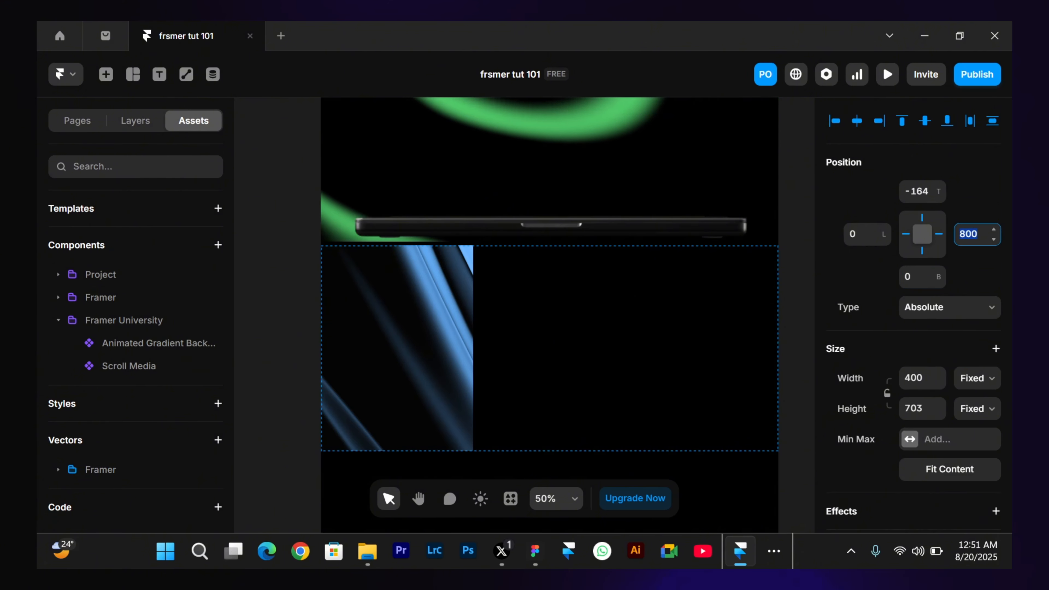
type("0")
key("Return")
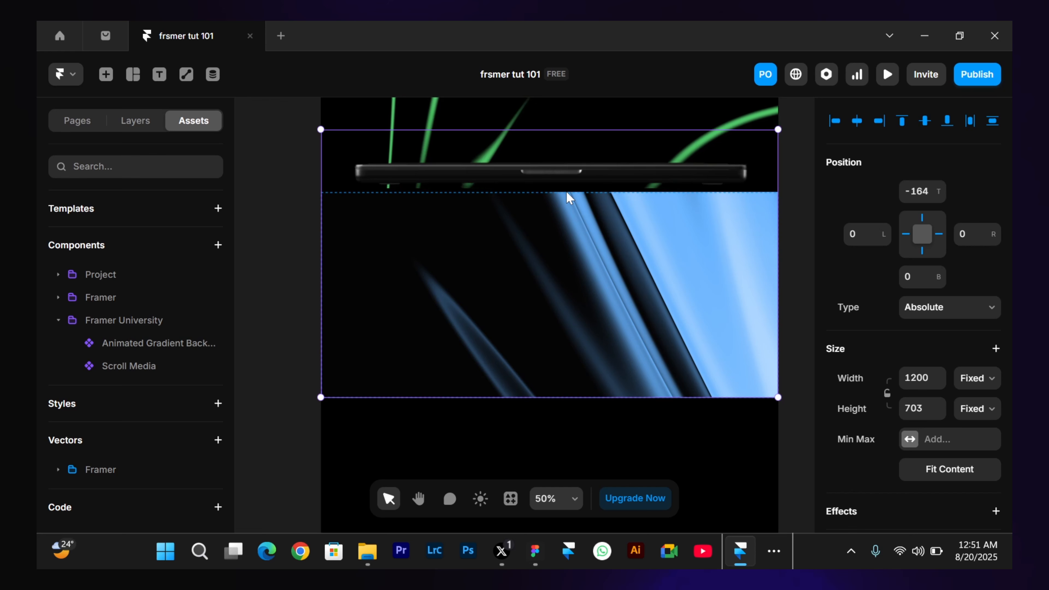
Try the Lava and Plasma presets on the gradient background and set its preset to Pulse.
scroll(827, 293, "down", 5)
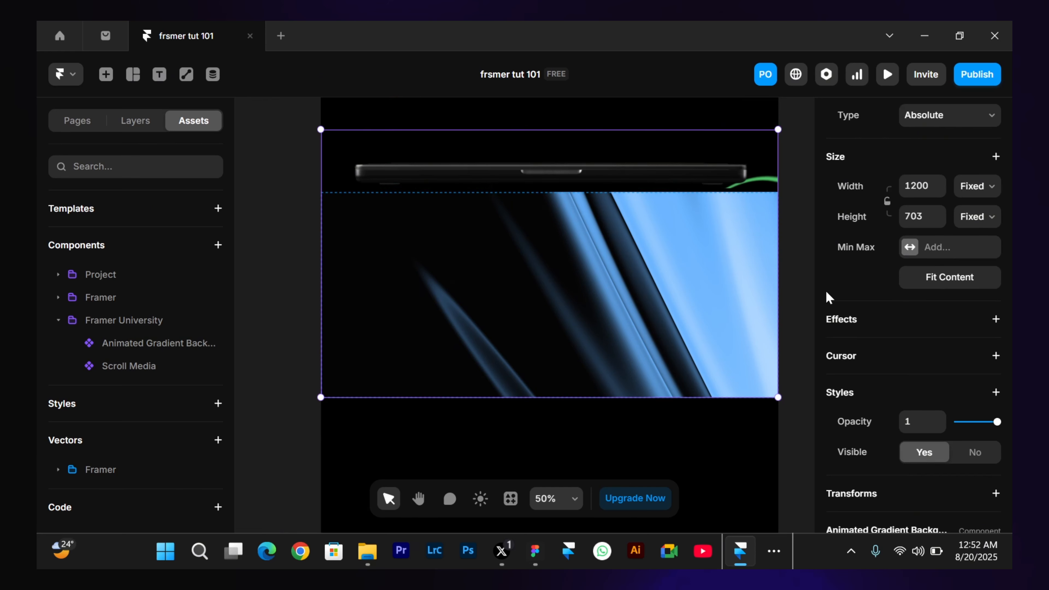
scroll(828, 297, "down", 8)
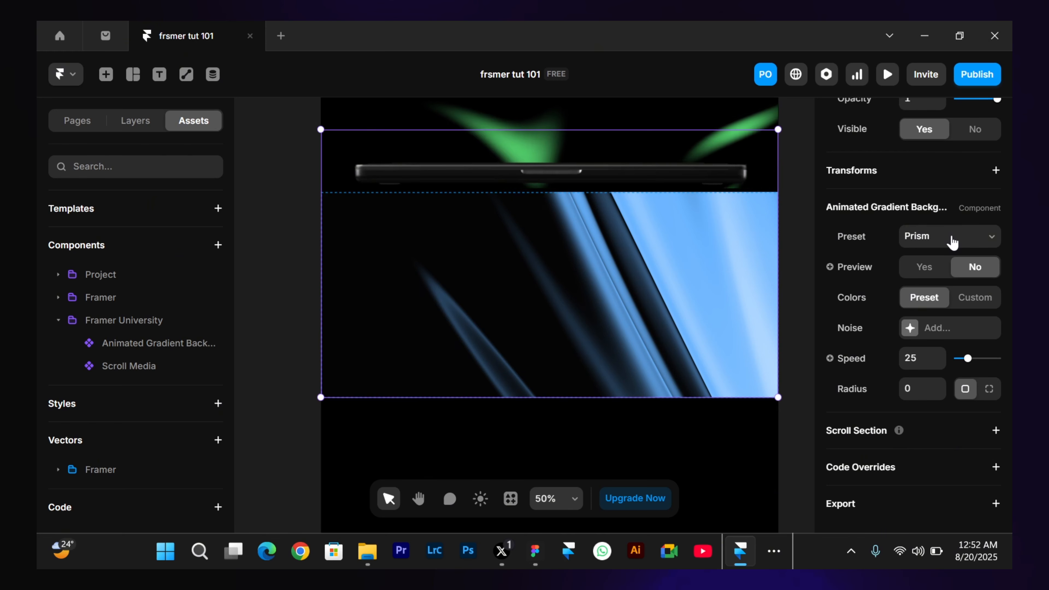
left_click(951, 238)
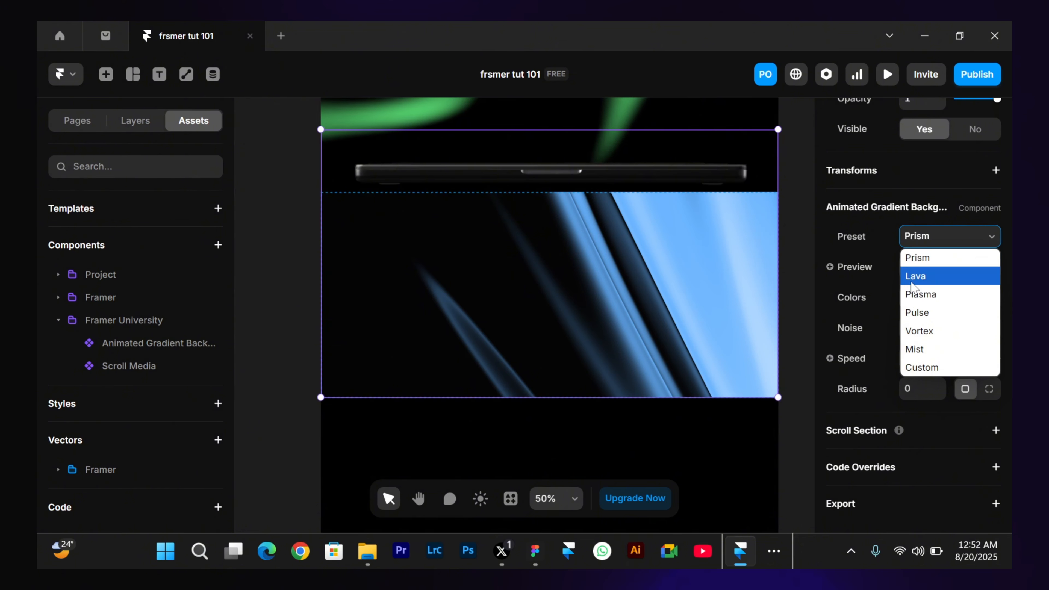
left_click(917, 276)
left_click(940, 240)
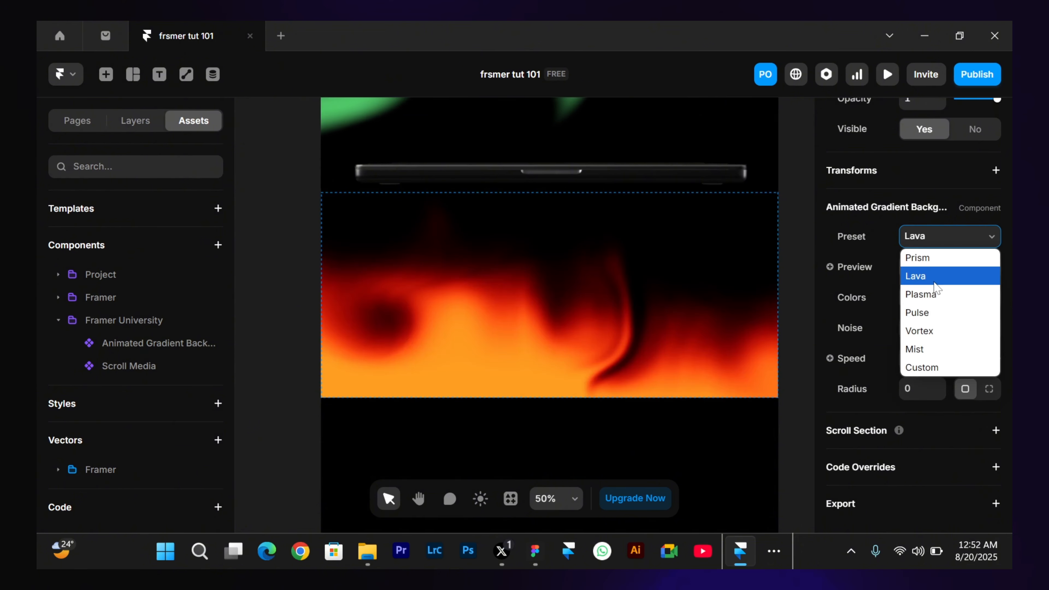
left_click(937, 292)
left_click(939, 245)
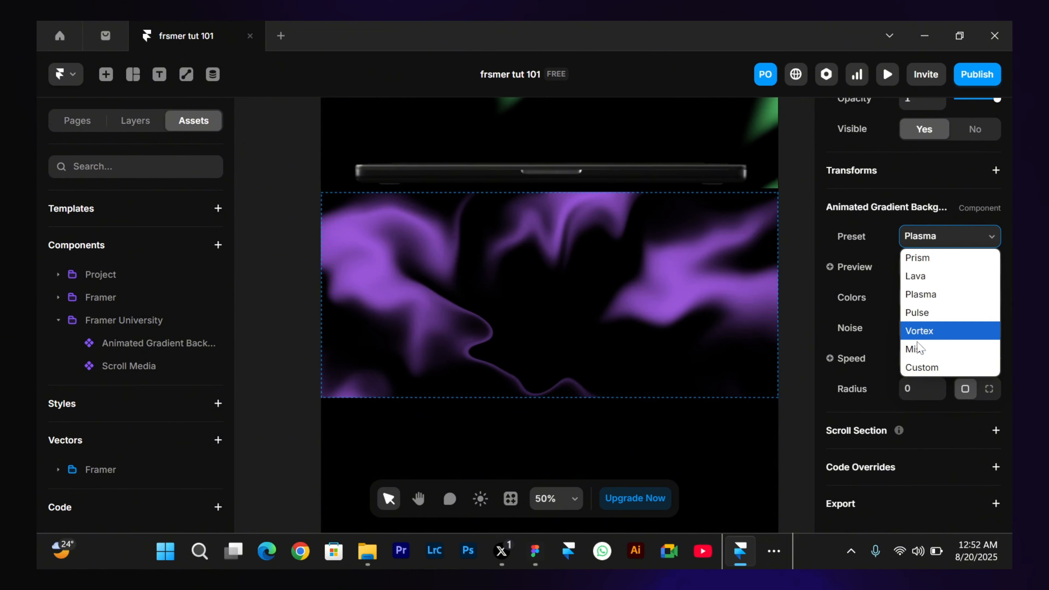
left_click(920, 314)
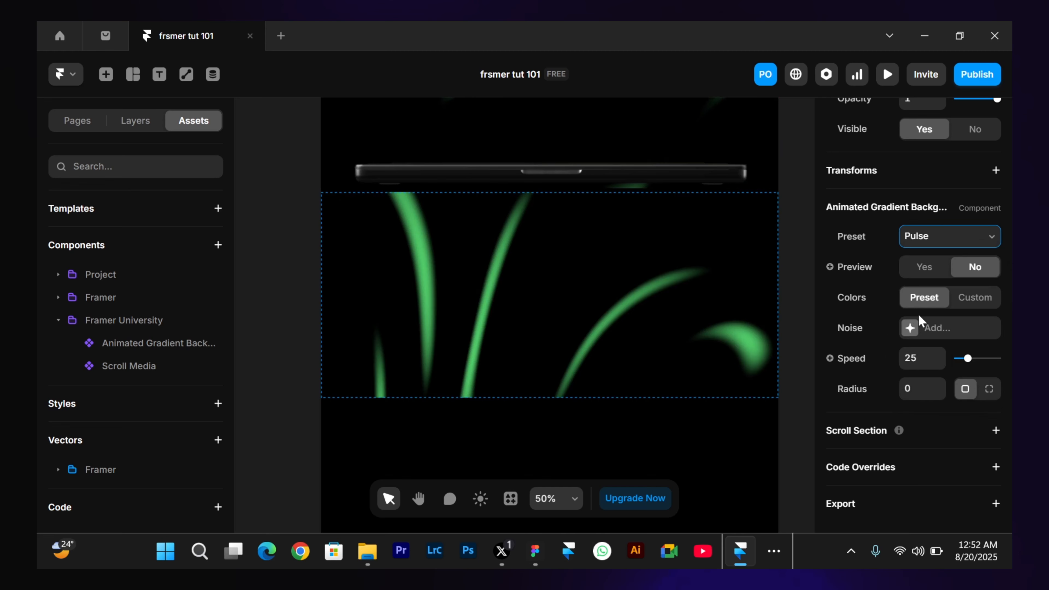
Try a gradient speed of 81, turn on the component's preview, and set the speed to 10.
scroll(499, 253, "up", 5)
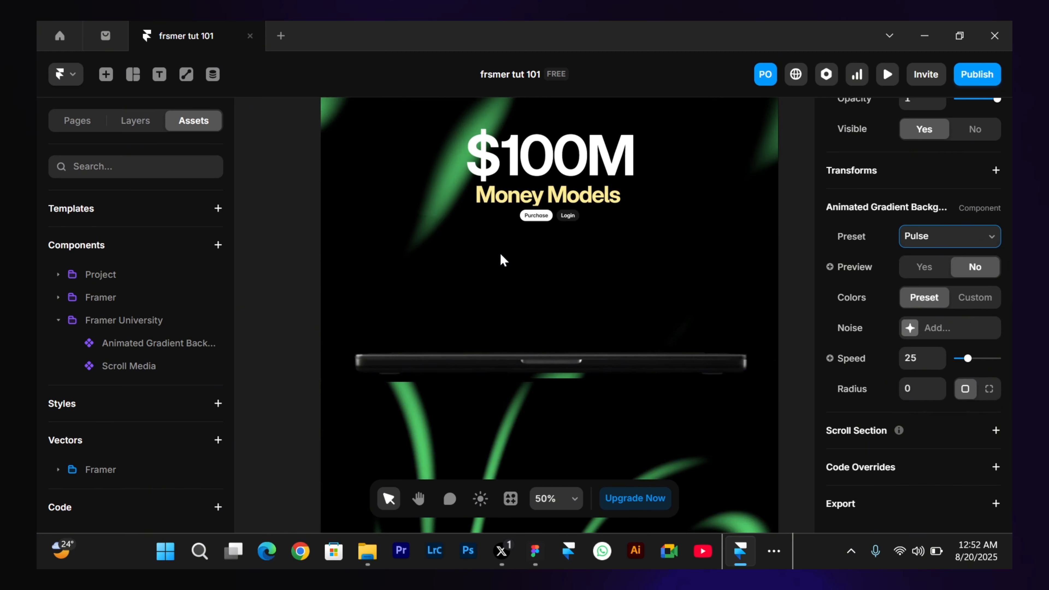
scroll(499, 253, "down", 2)
scroll(500, 254, "up", 1)
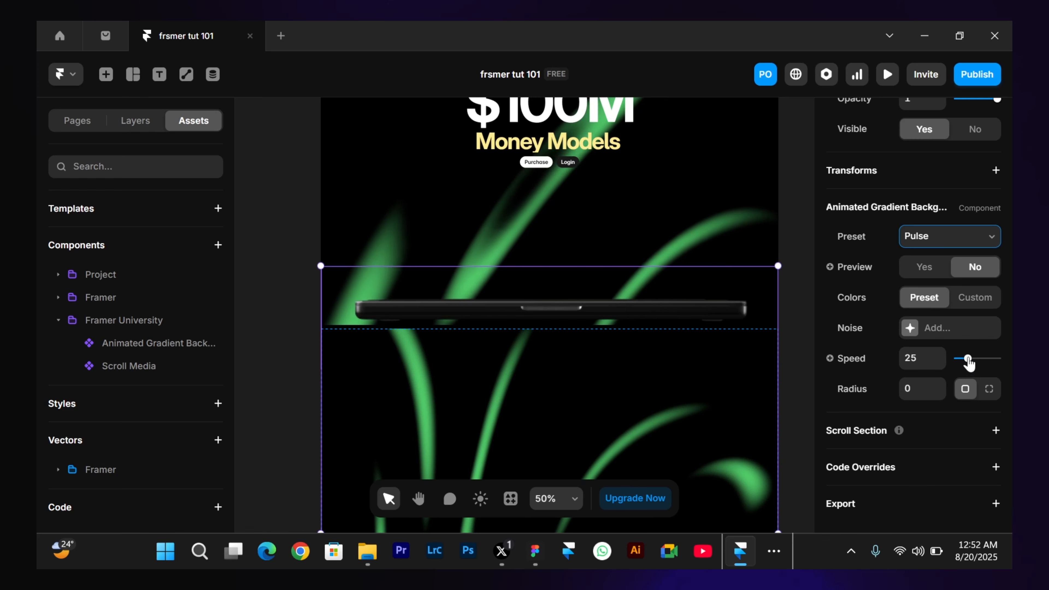
left_click_drag(968, 358, 989, 358)
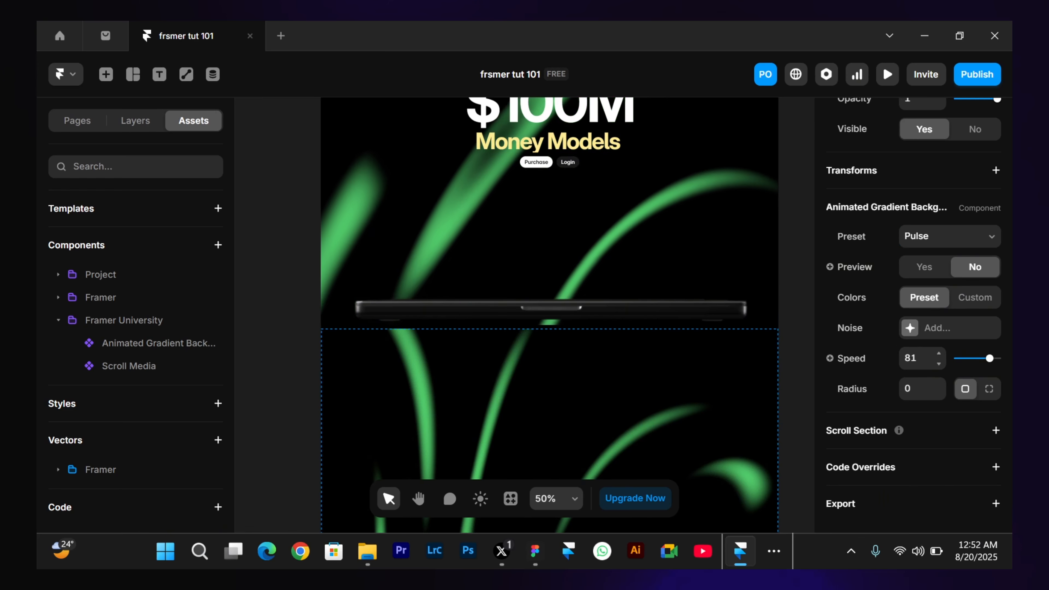
left_click(913, 276)
scroll(662, 434, "down", 3)
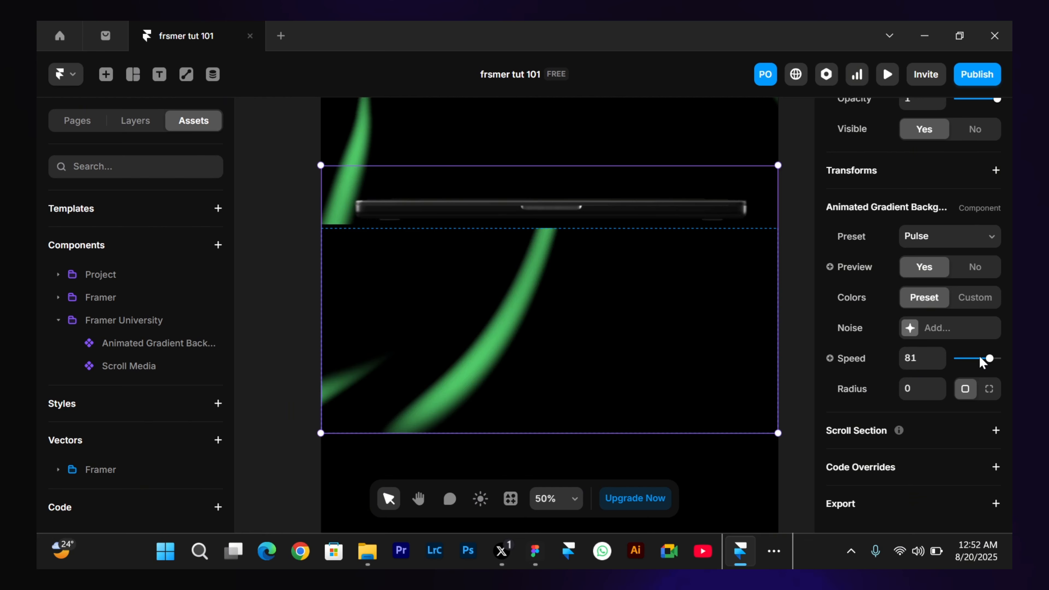
left_click(961, 358)
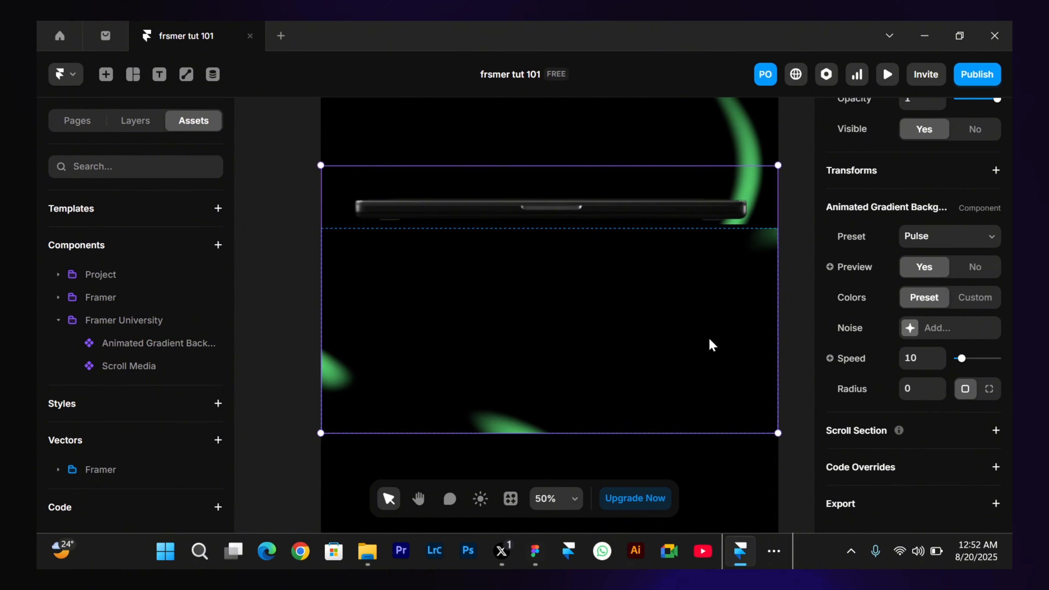
Preview the desktop page, examine the hero, laptop scroll animation and following sections, and return to the canvas.
scroll(433, 300, "up", 5)
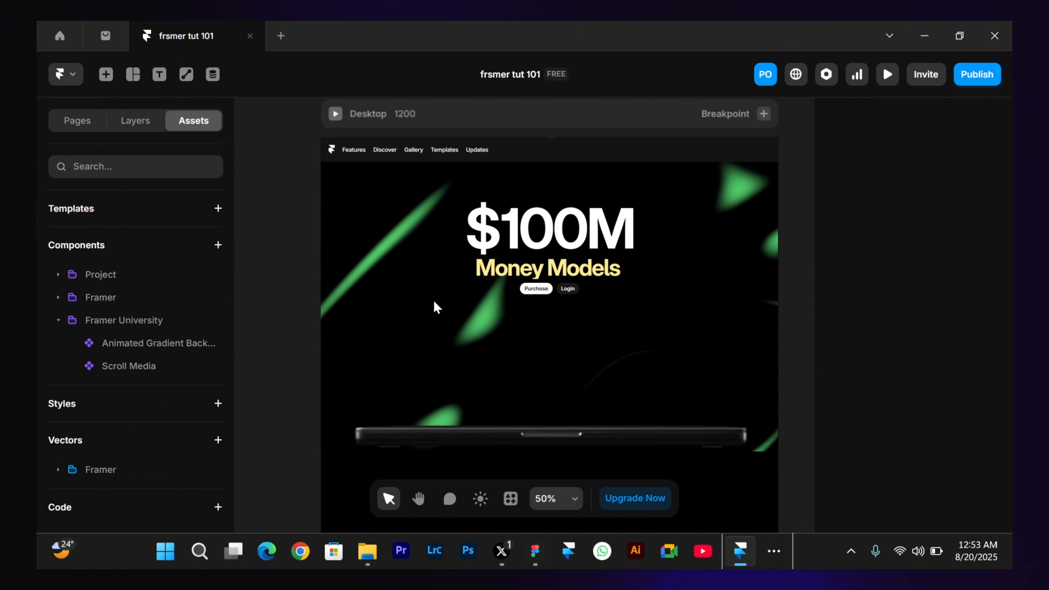
left_click(887, 75)
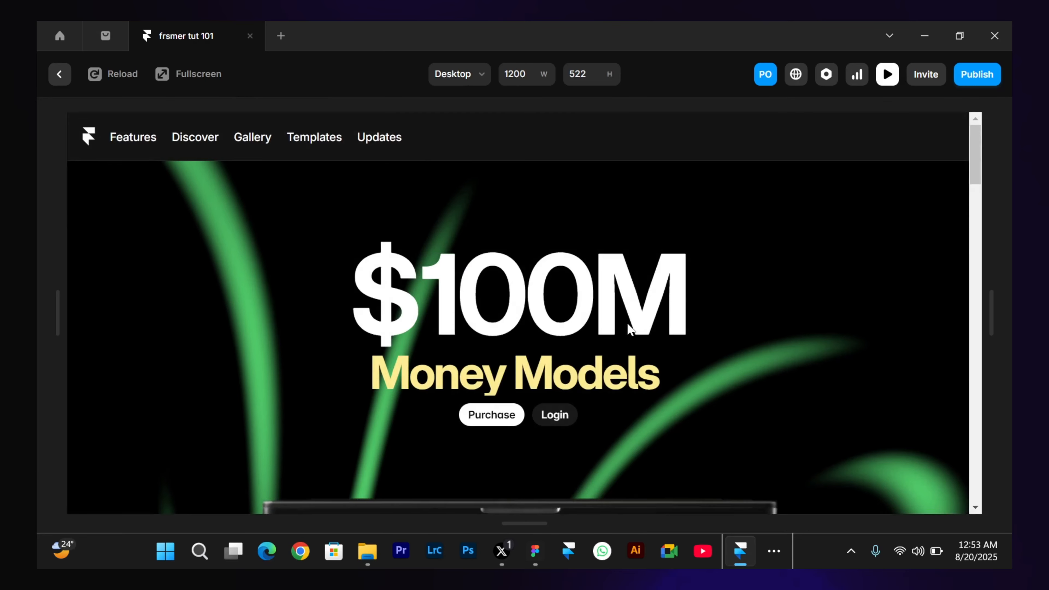
scroll(626, 324, "down", 5)
scroll(627, 323, "down", 3)
scroll(627, 323, "up", 2)
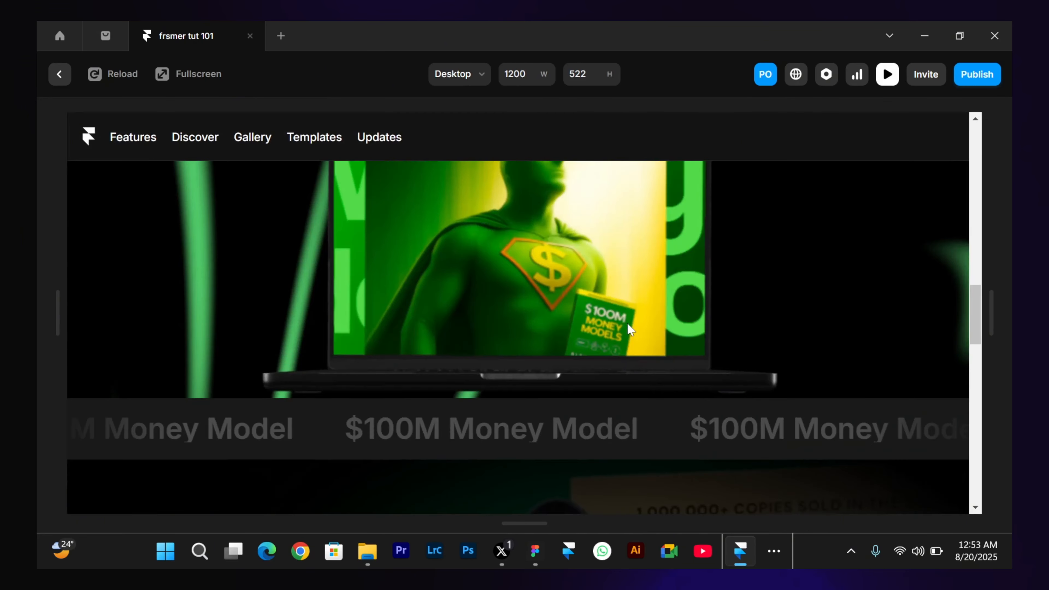
scroll(627, 323, "down", 4)
scroll(627, 323, "down", 1)
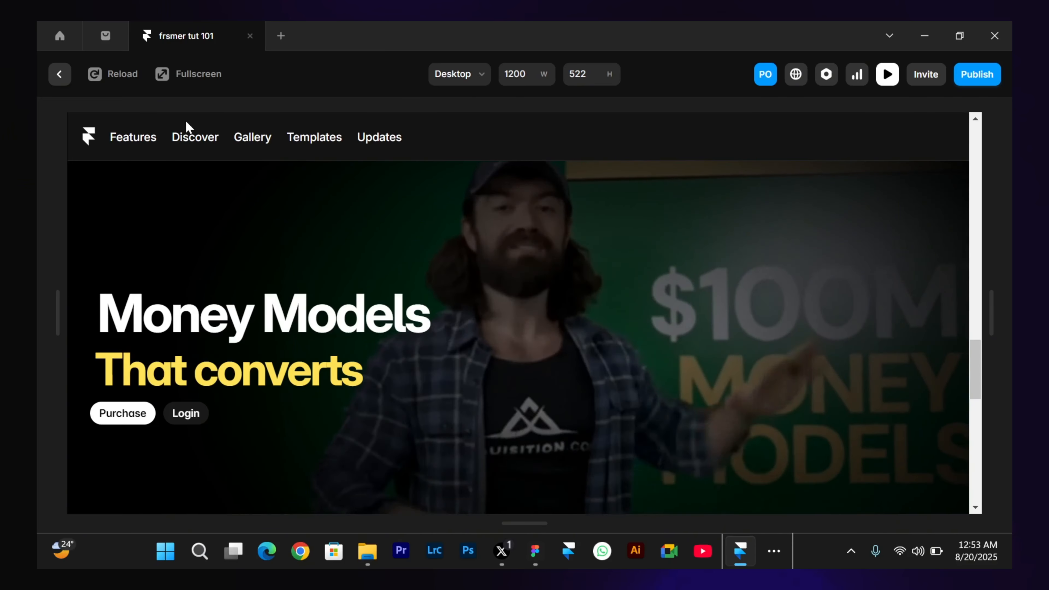
left_click(66, 76)
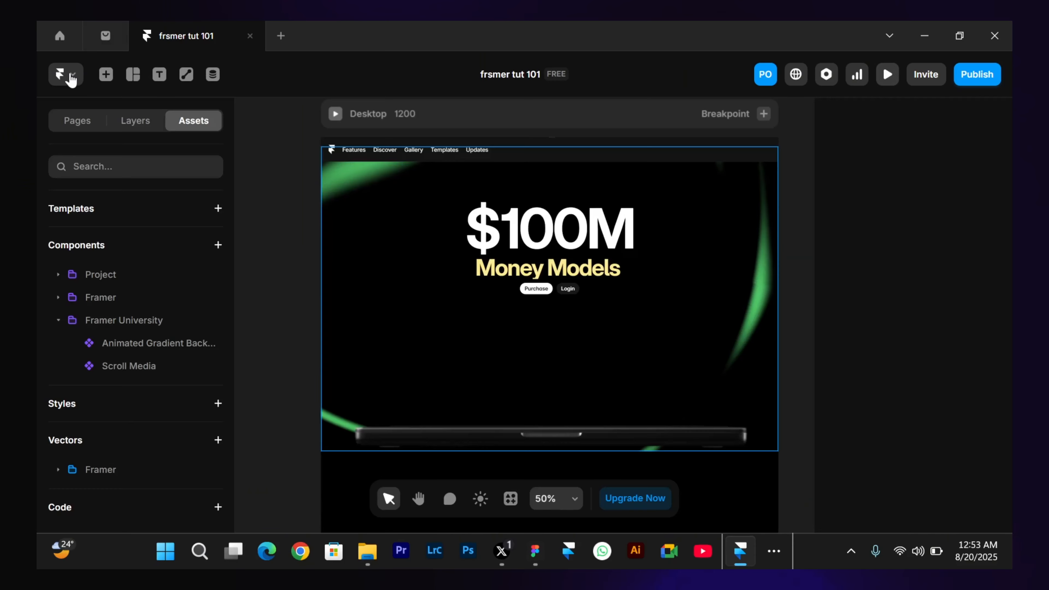
Insert a Video media element into the black section just below the laptop.
left_click(105, 75)
mouse_move(94, 273)
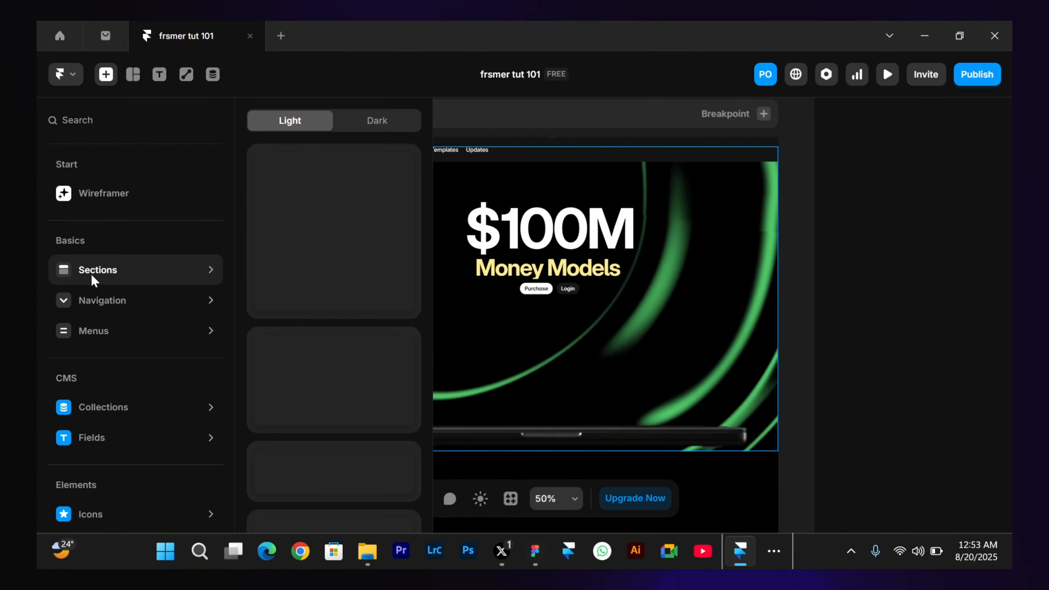
scroll(91, 279, "down", 5)
mouse_move(117, 352)
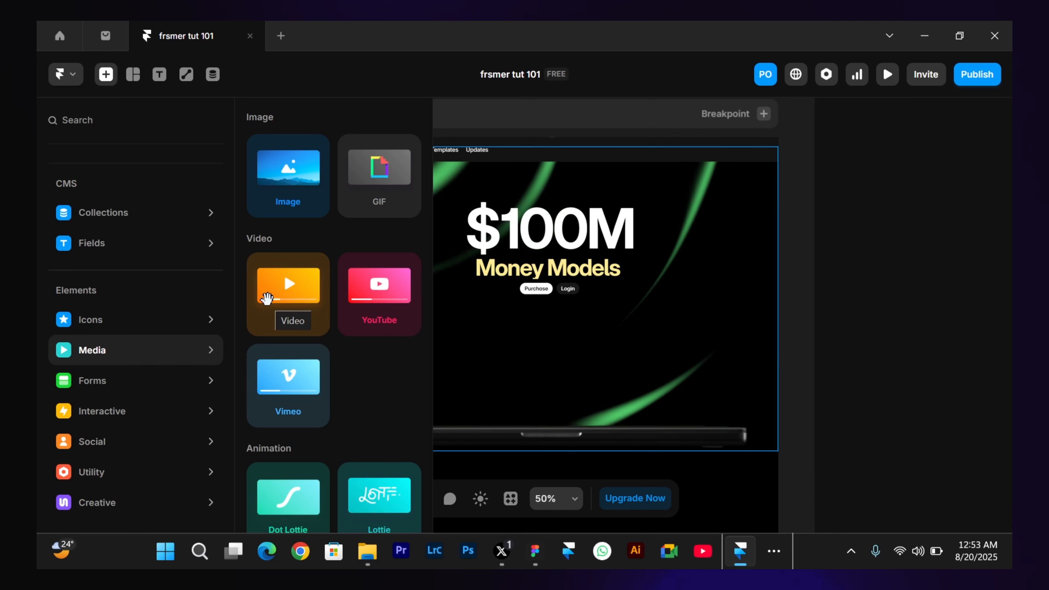
left_click_drag(267, 297, 382, 462)
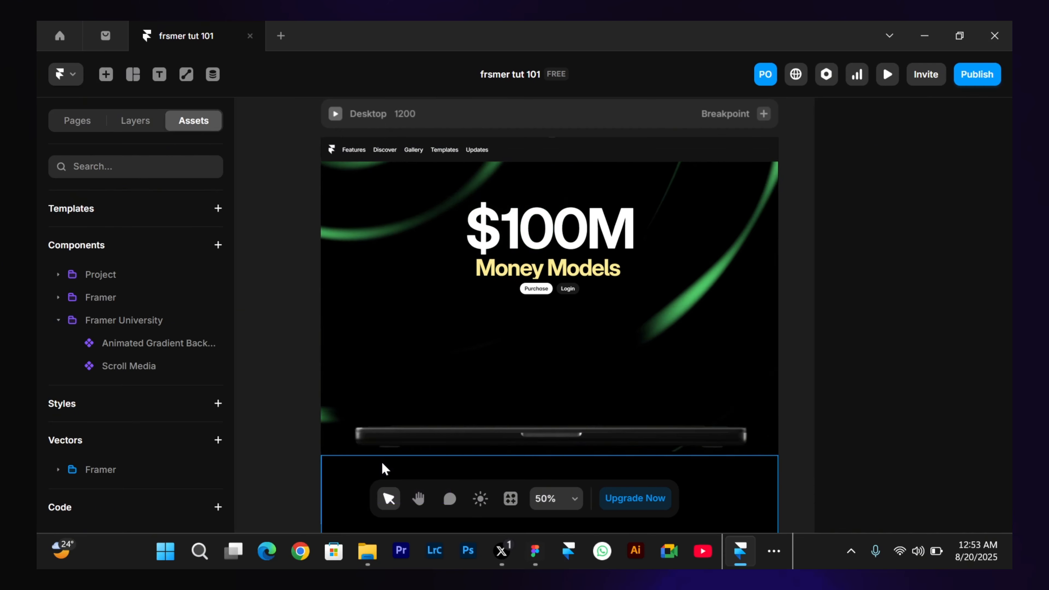
scroll(382, 462, "down", 5)
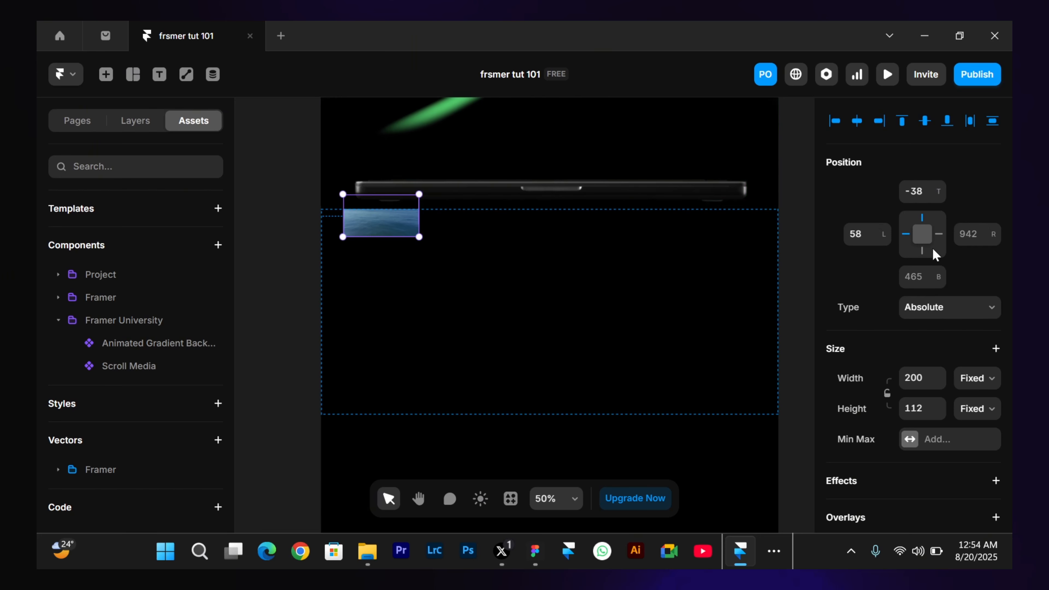
Pin the video to all sides of its section with top, left, right and bottom offsets of 0.
left_click(937, 235)
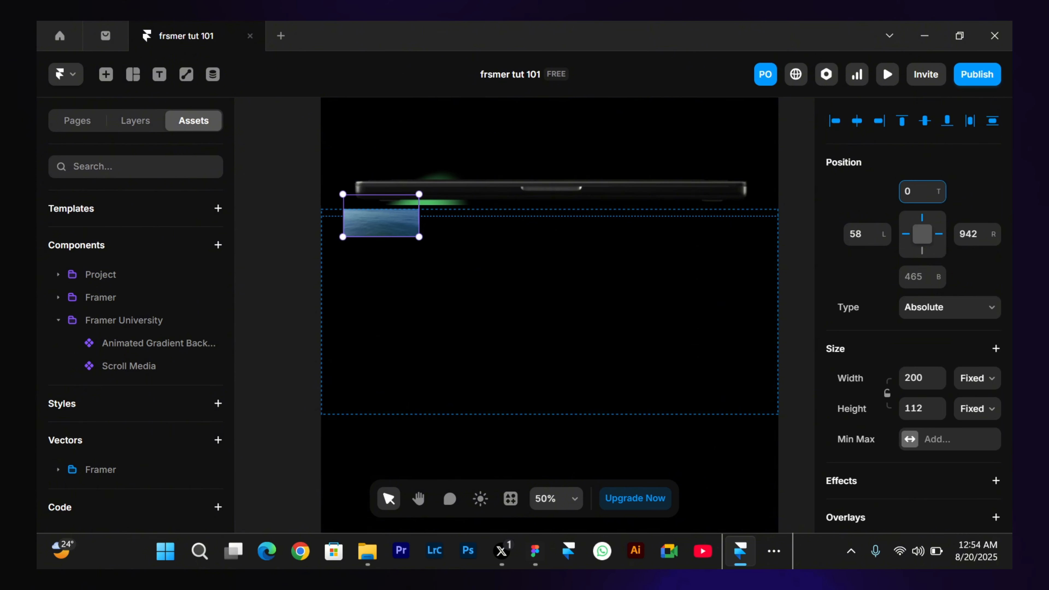
key("Tab")
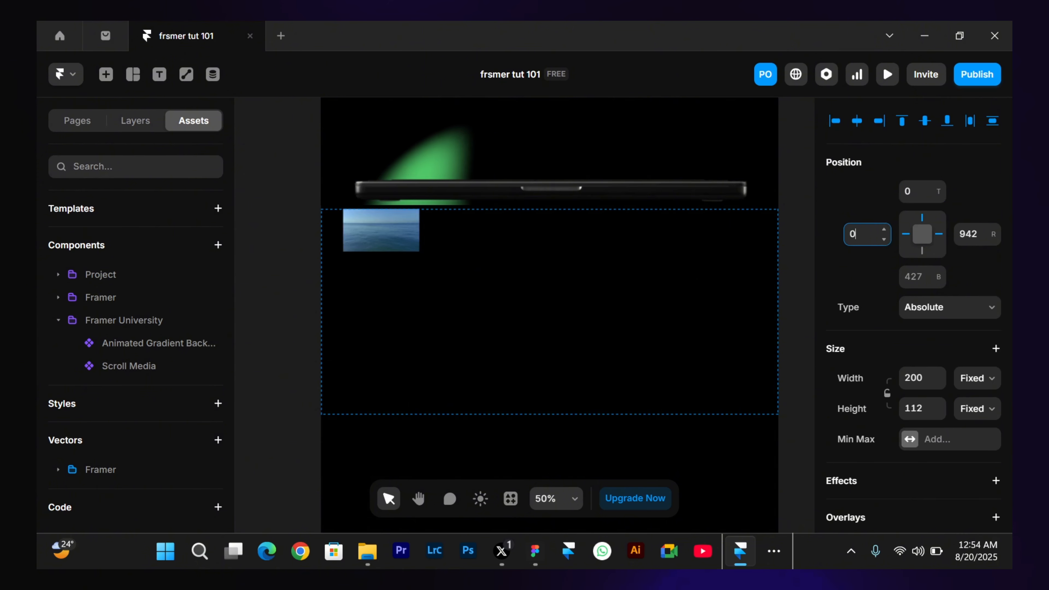
type("0")
key("Tab")
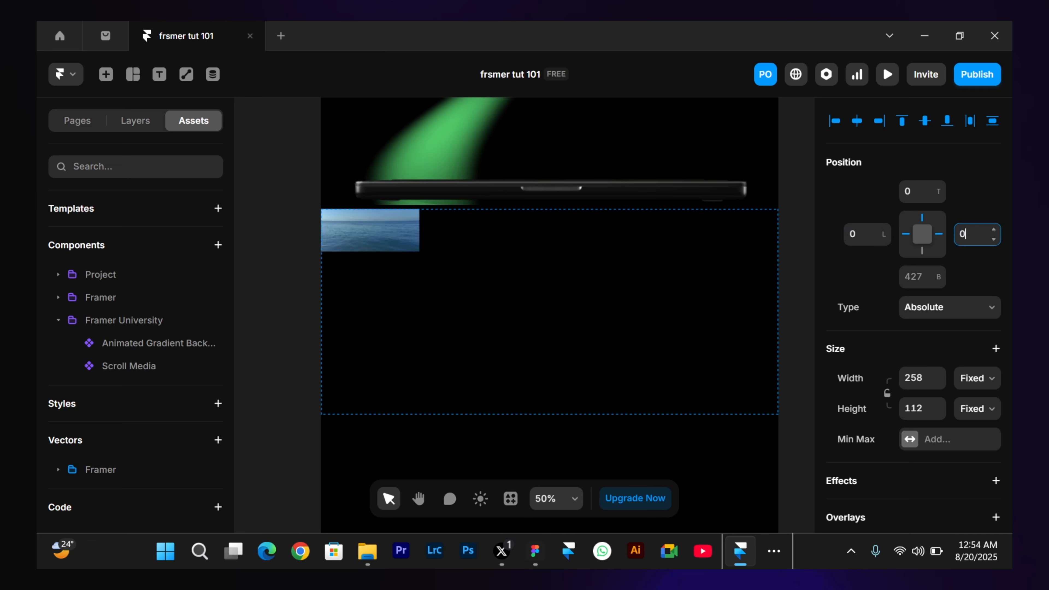
type("0")
key("Tab")
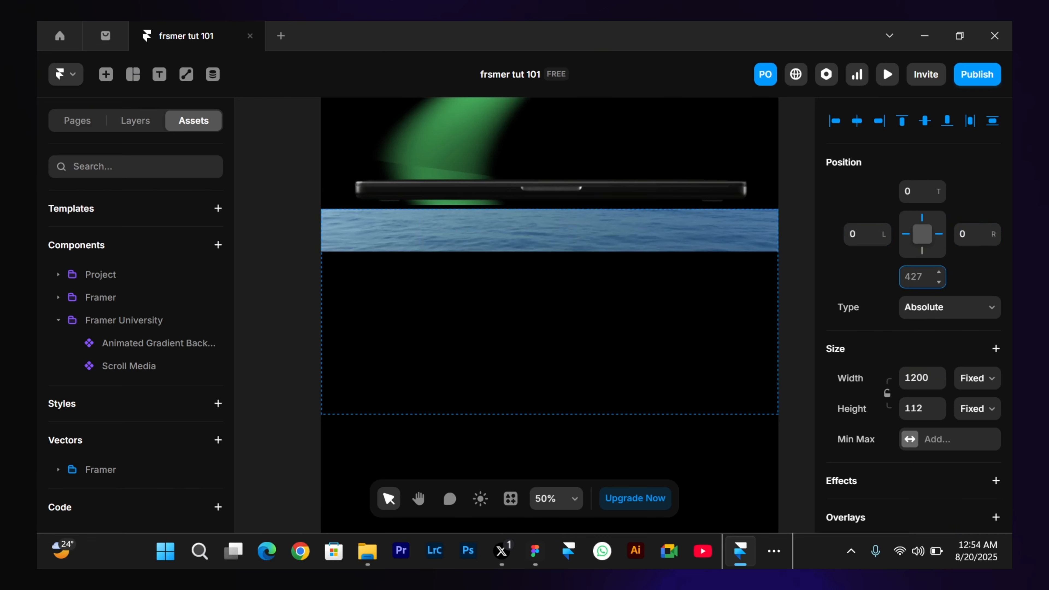
type("0")
key("Return")
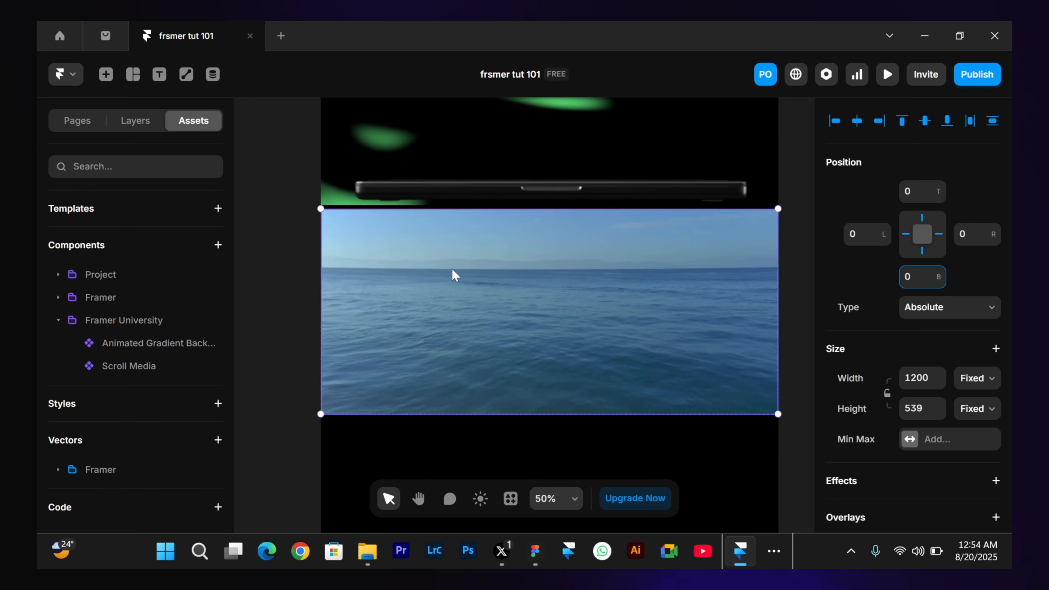
Change the video's source to Upload and open the choice of its file.
scroll(999, 503, "down", 5)
scroll(1001, 503, "down", 3)
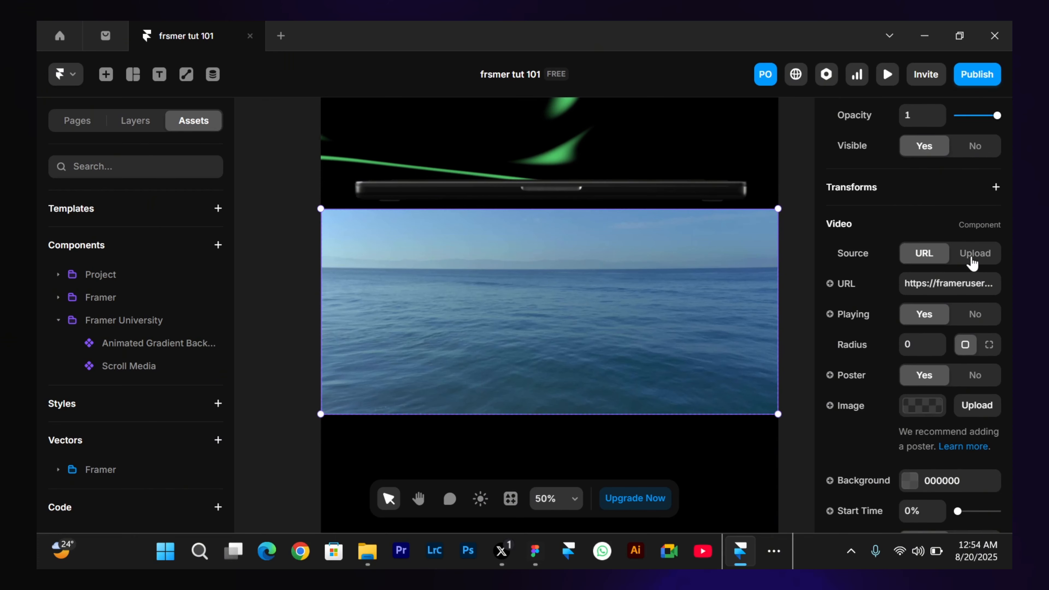
left_click(974, 253)
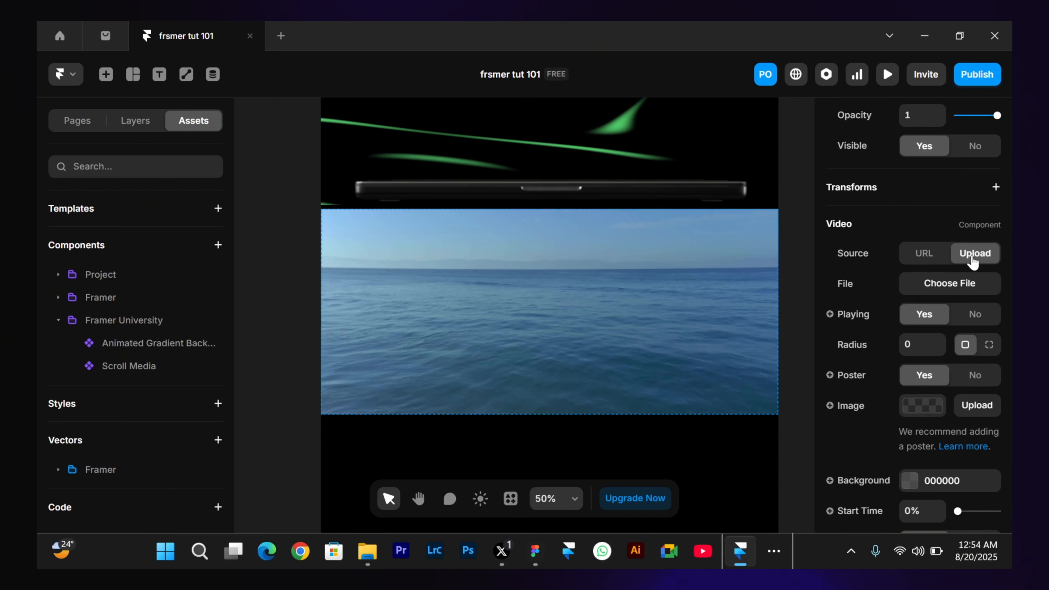
left_click(966, 287)
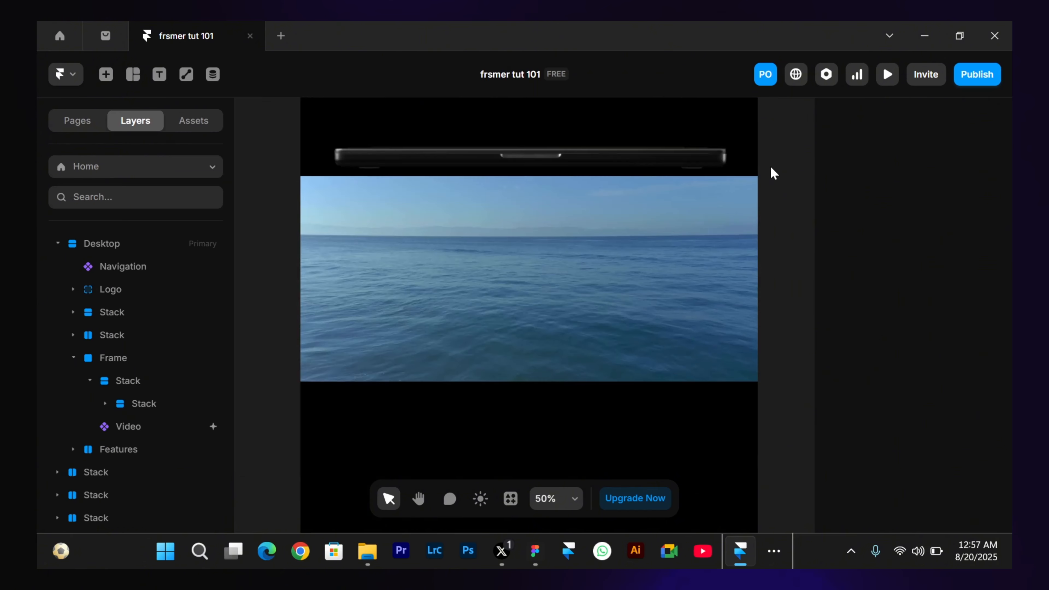
Move the "Money Models That converts" stack off its book image section onto the empty canvas.
scroll(770, 166, "down", 10)
scroll(770, 167, "down", 2)
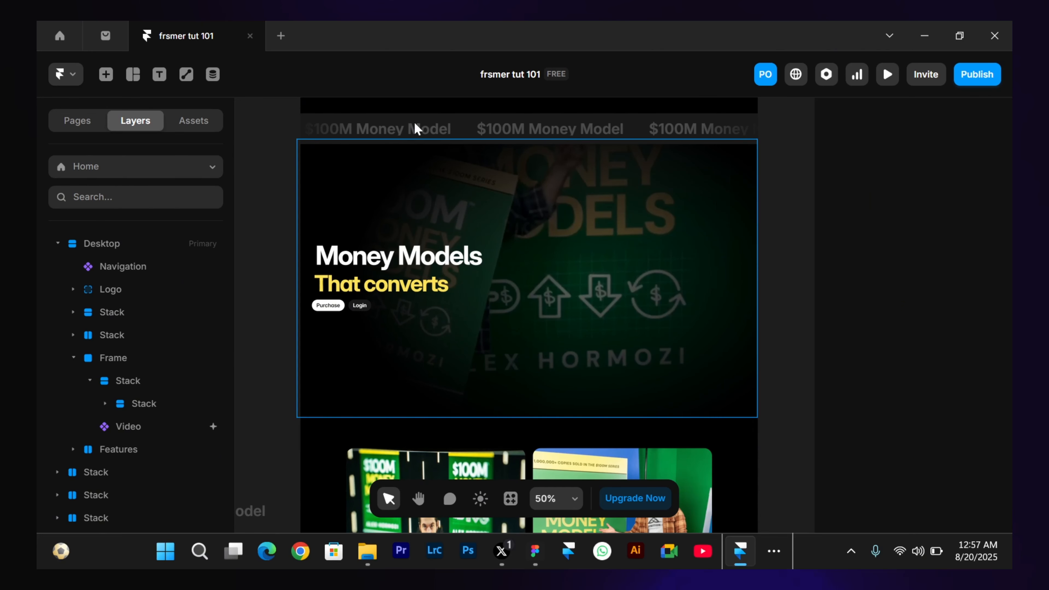
left_click(709, 365)
left_click_drag(709, 365, 546, 242)
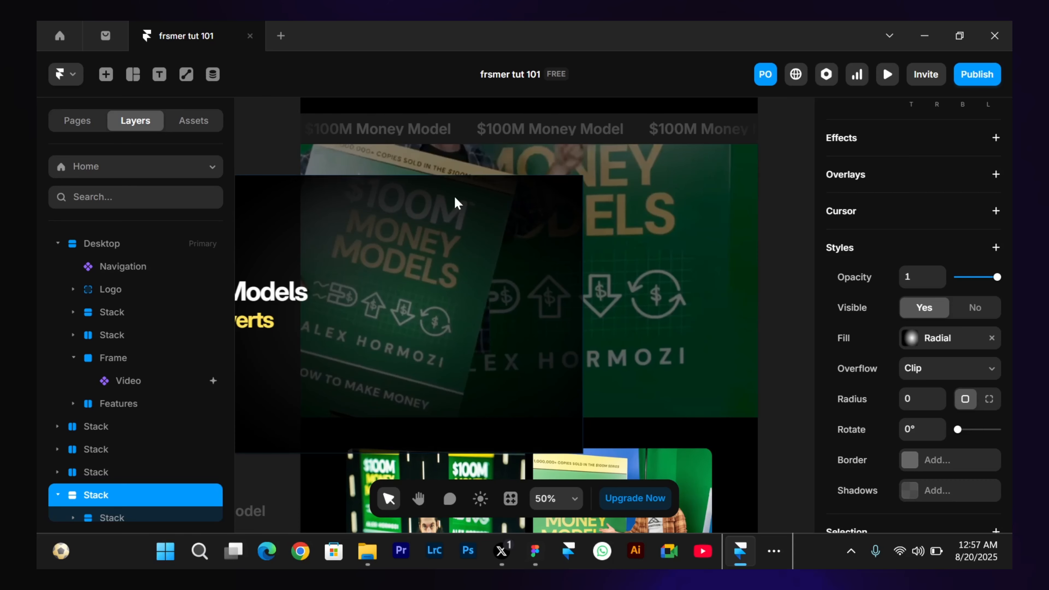
left_click_drag(455, 196, 515, 214)
left_click(291, 113)
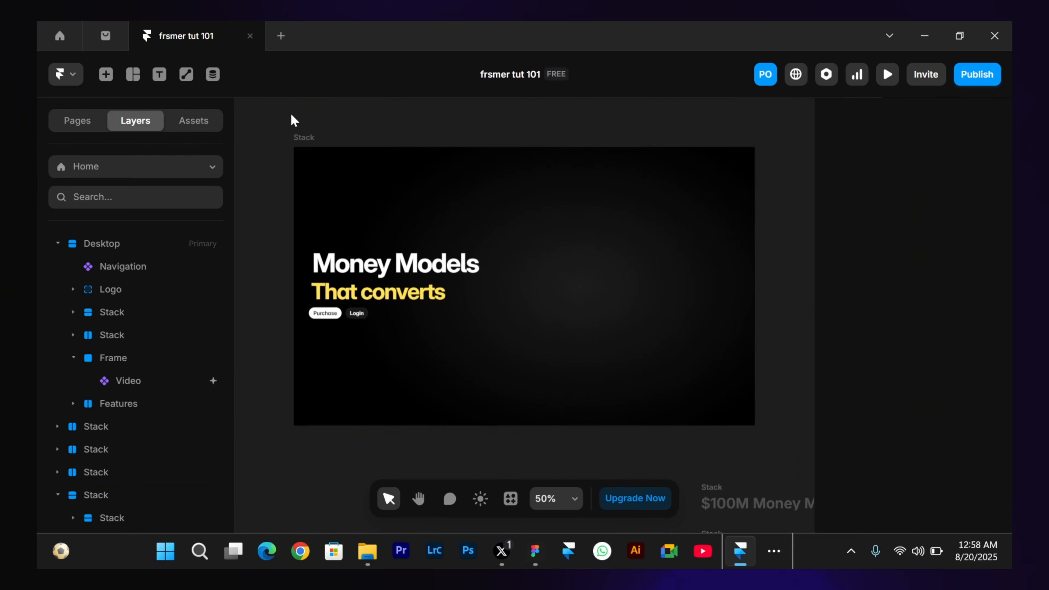
Set the opacity of the 545454 stop in the stack's radial fill to 100%.
left_click(304, 137)
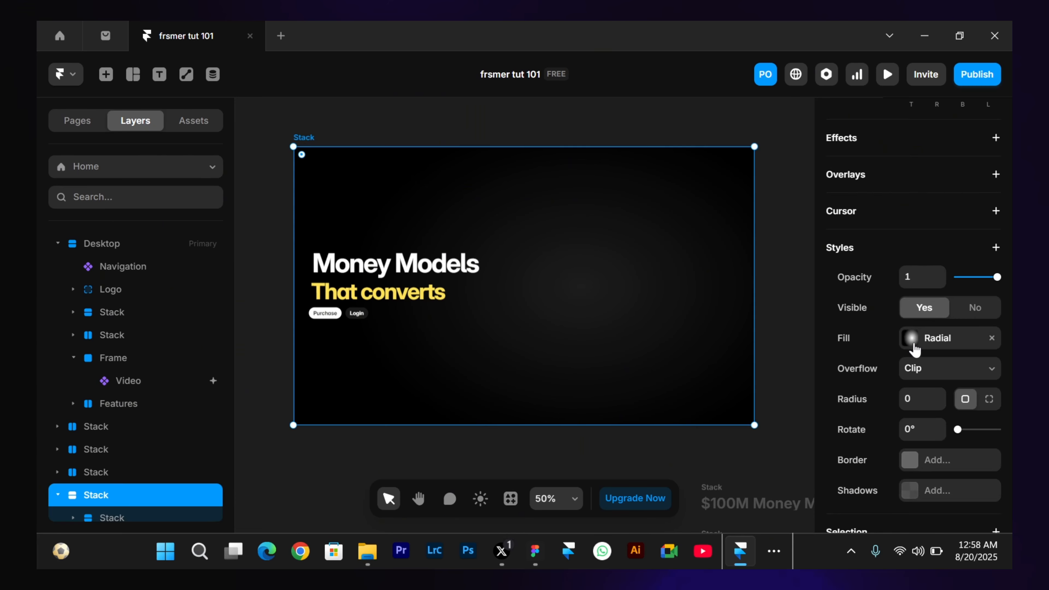
left_click(912, 343)
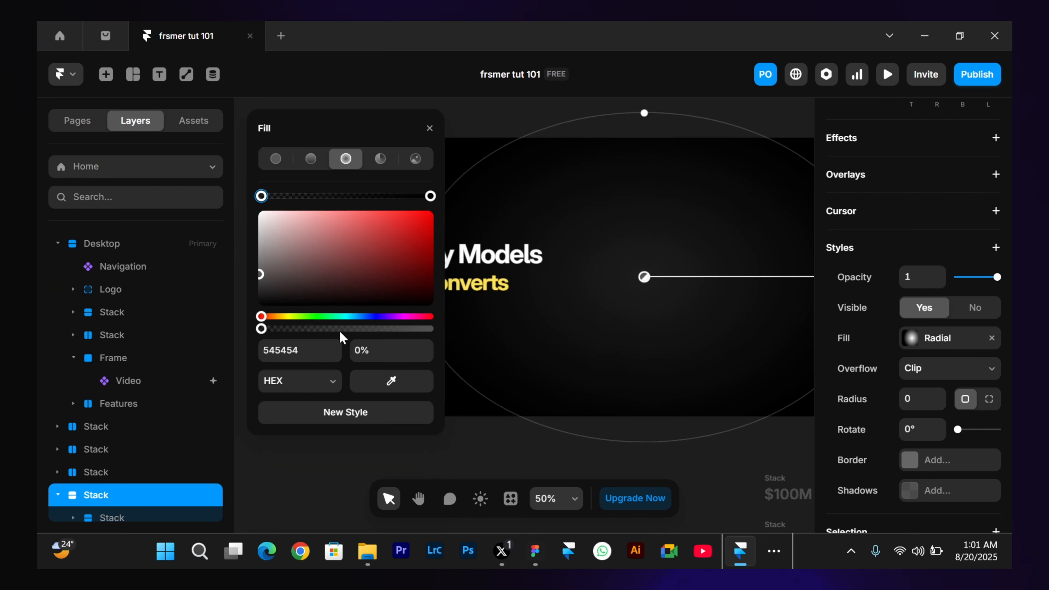
left_click_drag(340, 330, 486, 334)
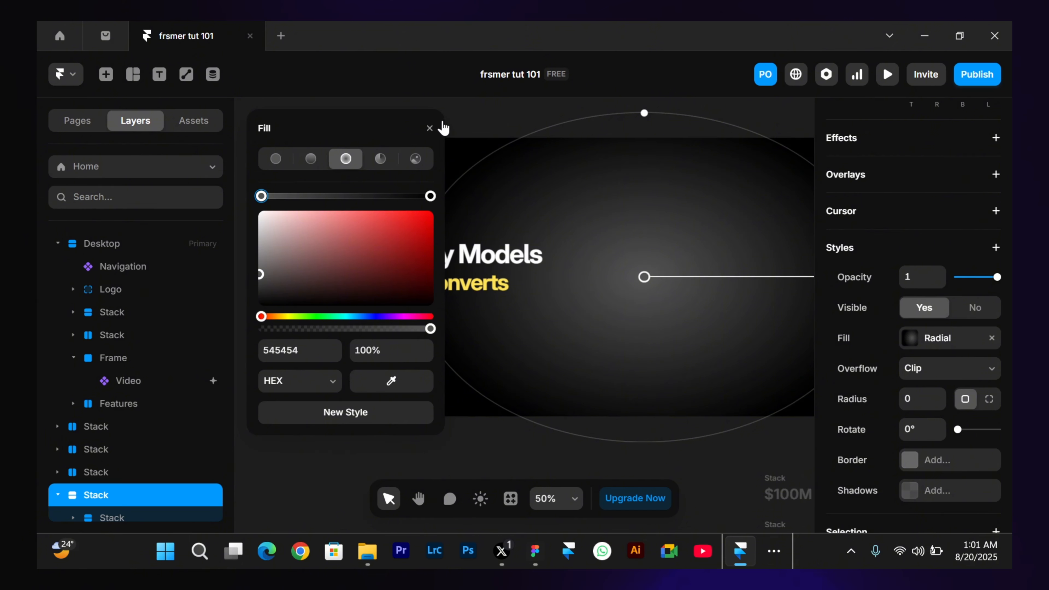
left_click(430, 129)
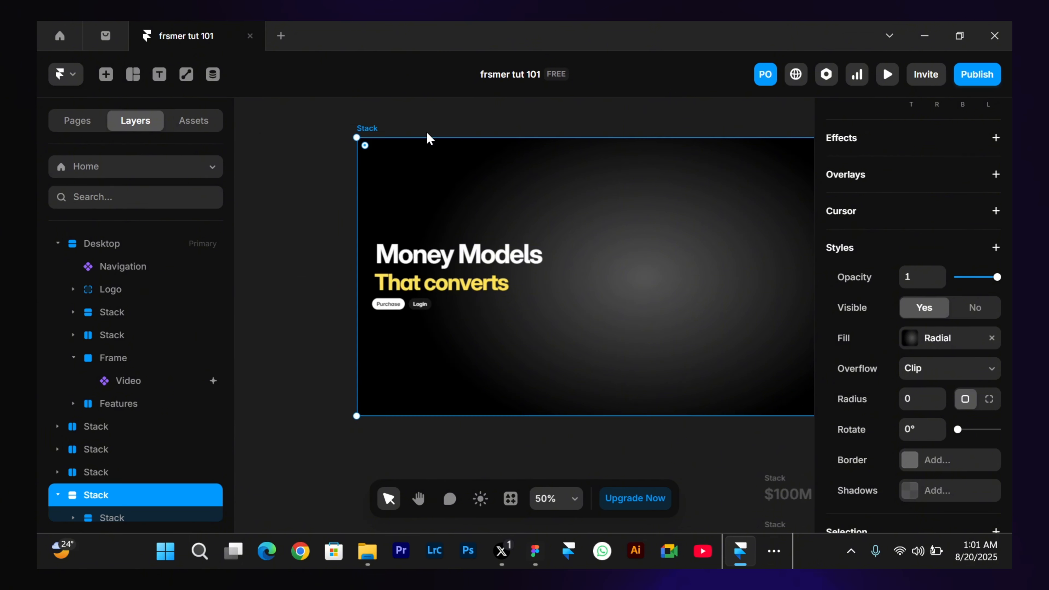
Draw a frame about 370 × 322 on the canvas below the stack and open its fill settings.
scroll(427, 138, "down", 5)
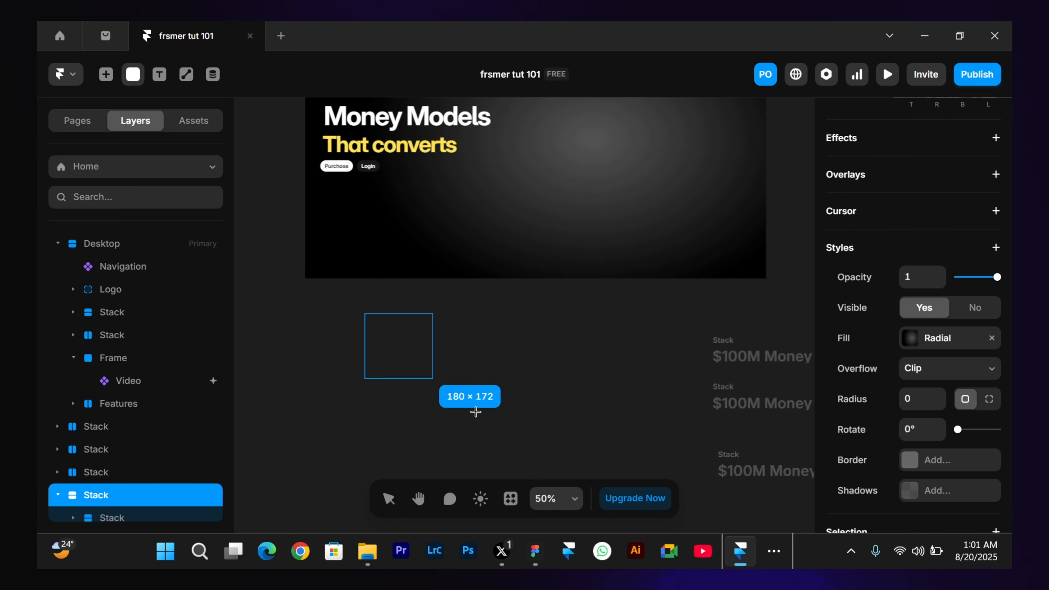
left_click_drag(475, 412, 505, 435)
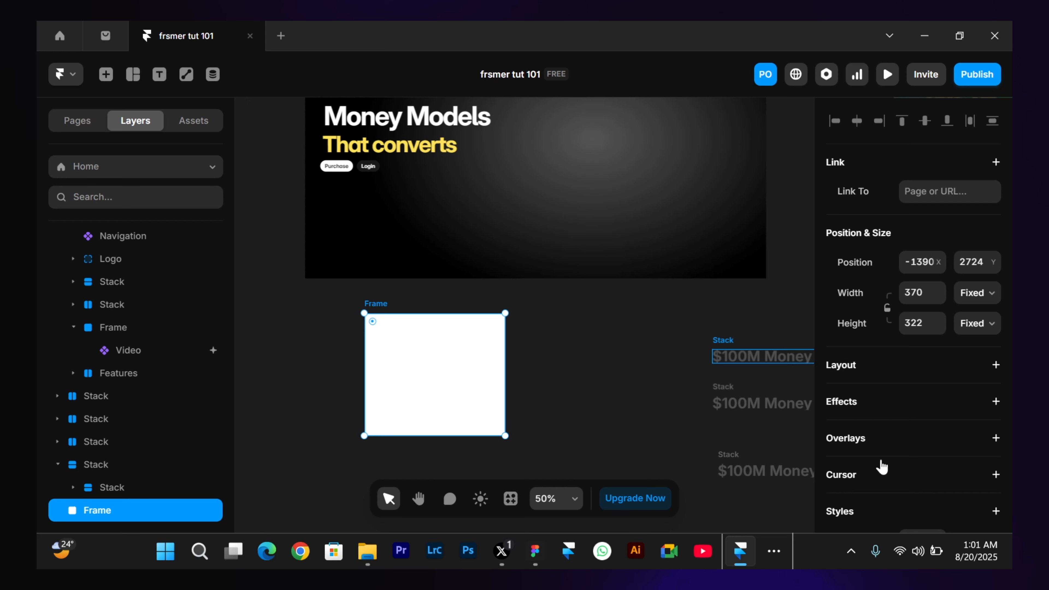
scroll(881, 467, "down", 5)
left_click(909, 413)
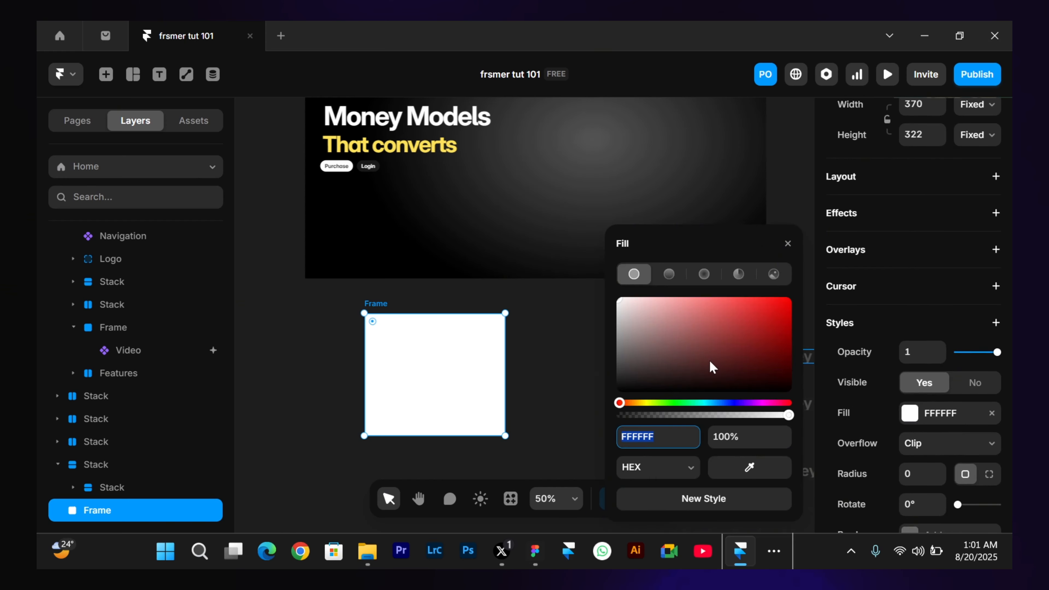
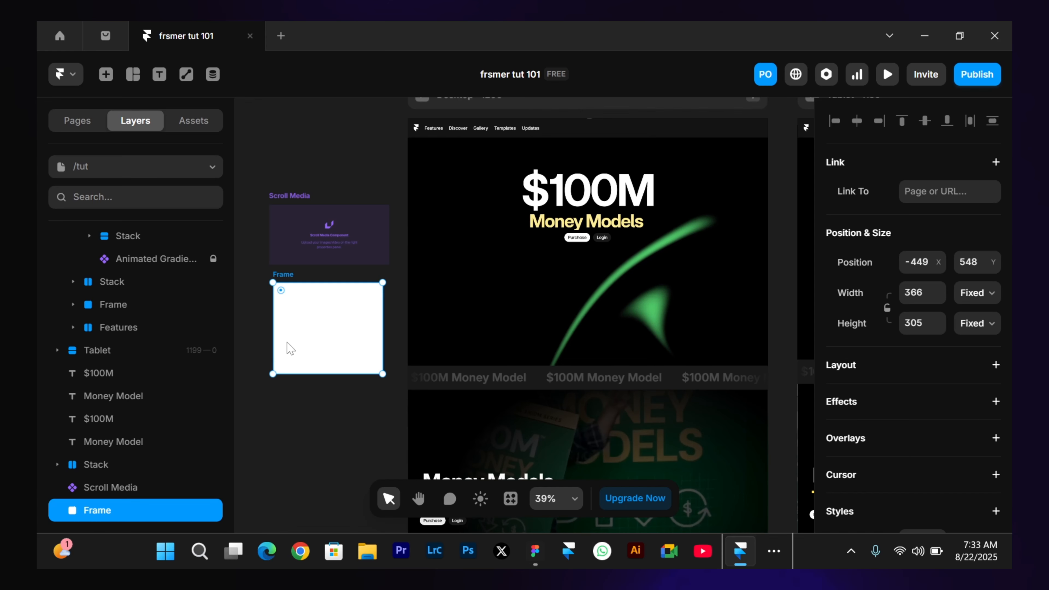
Move the white frame from the canvas into the hero section and enlarge it to about 709 × 542.
key("Delete")
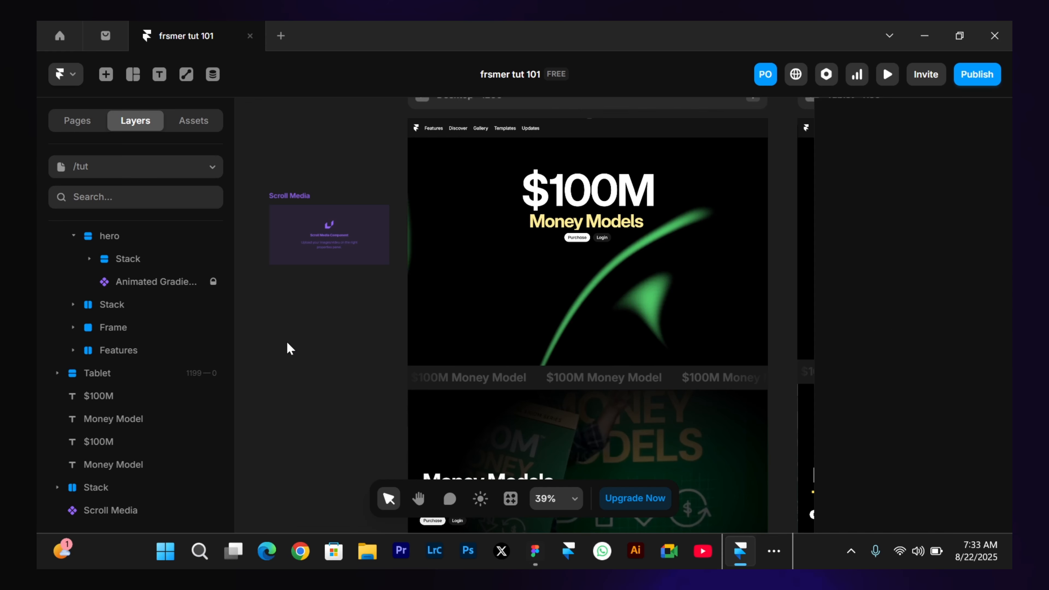
left_click(454, 167)
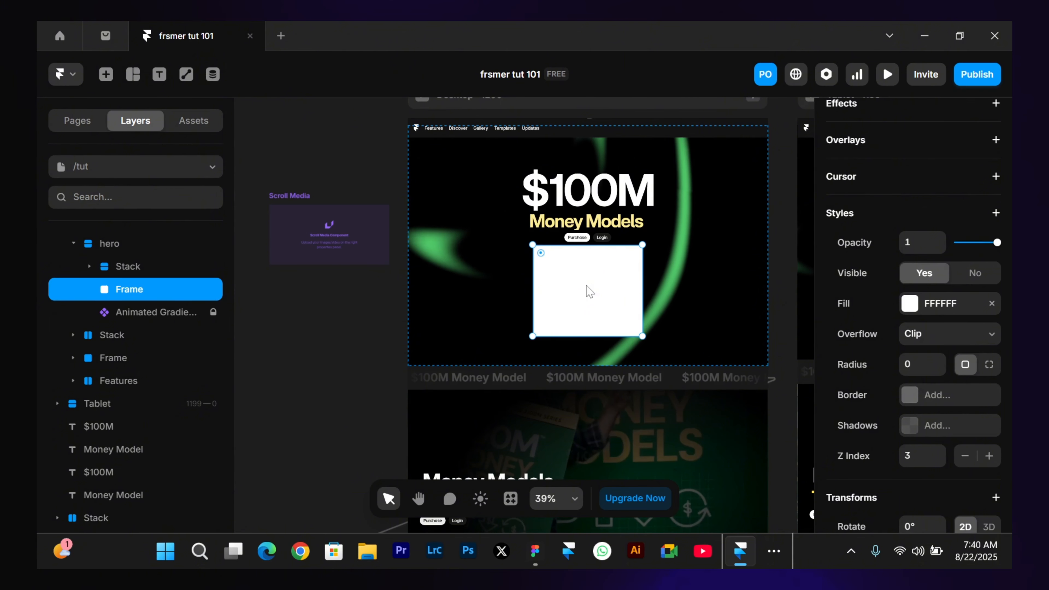
key("Up")
key("Down")
key("Up")
key("Down")
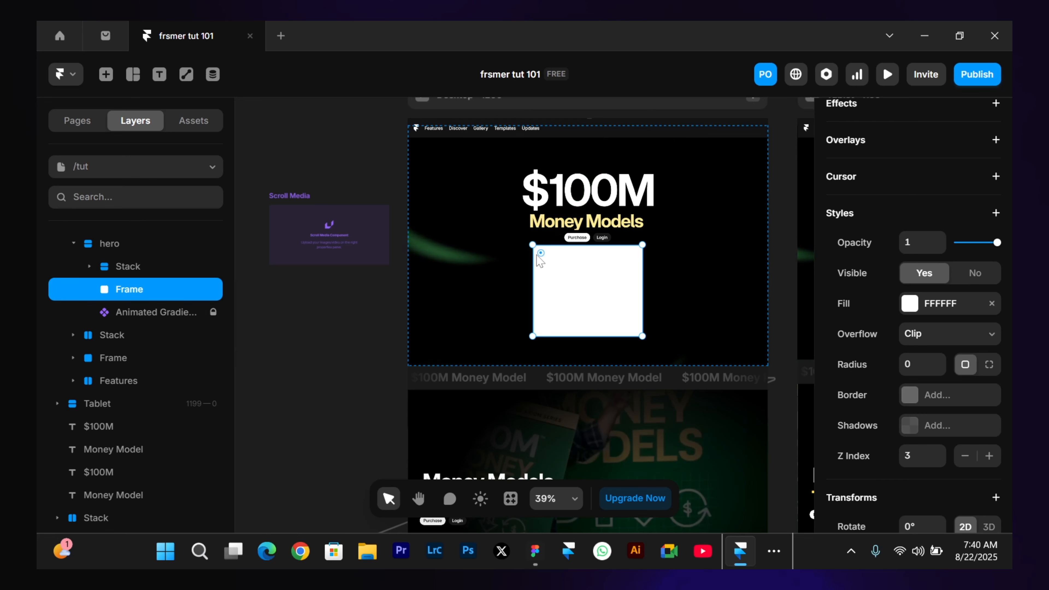
left_click_drag(532, 245, 432, 175)
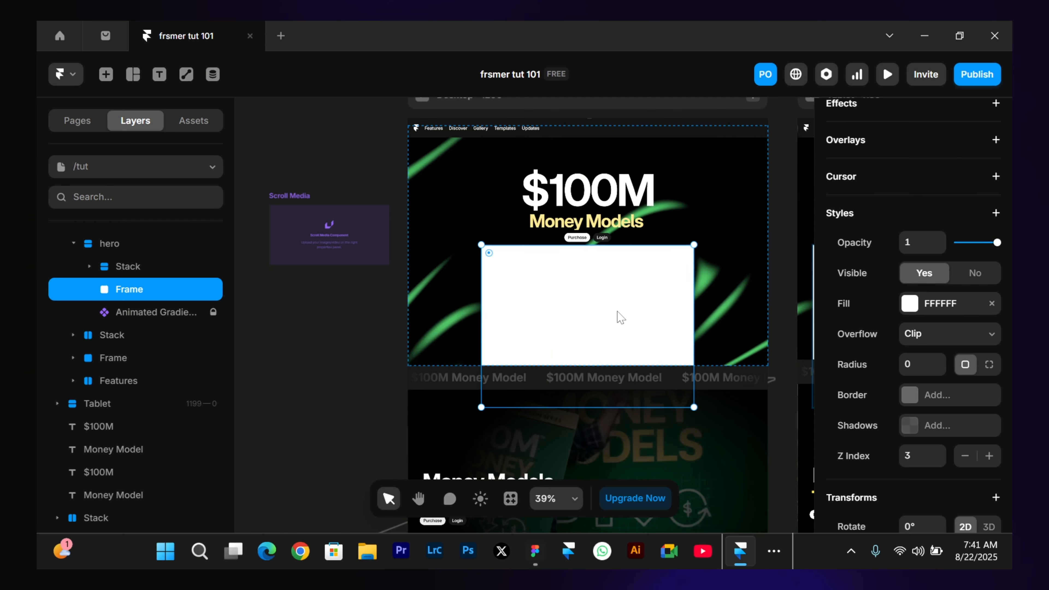
Set the white frame's position type to Absolute and pin it to the top, left and right as well.
scroll(882, 233, "up", 8)
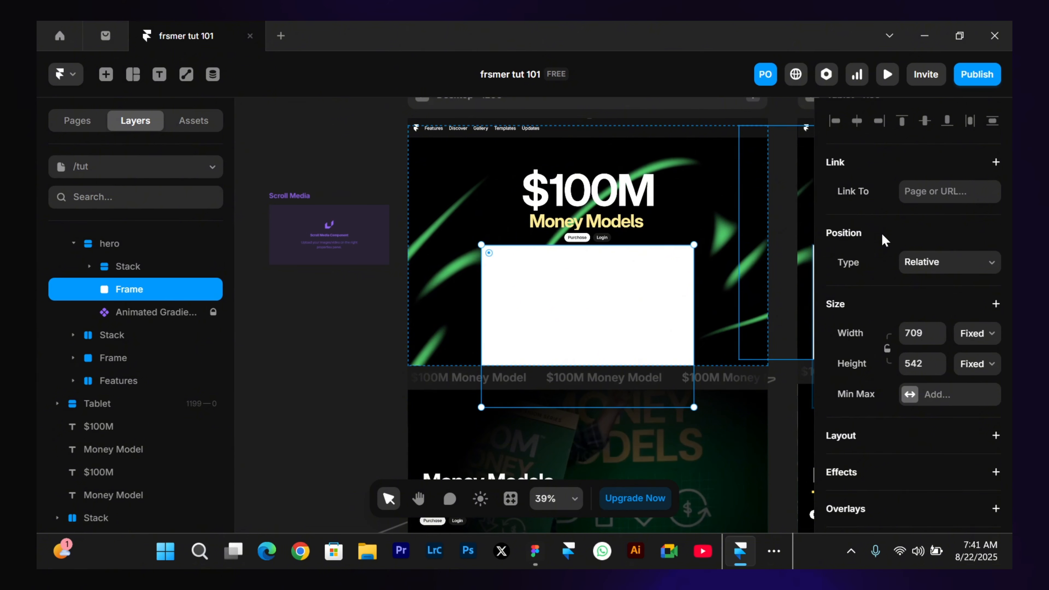
left_click(920, 266)
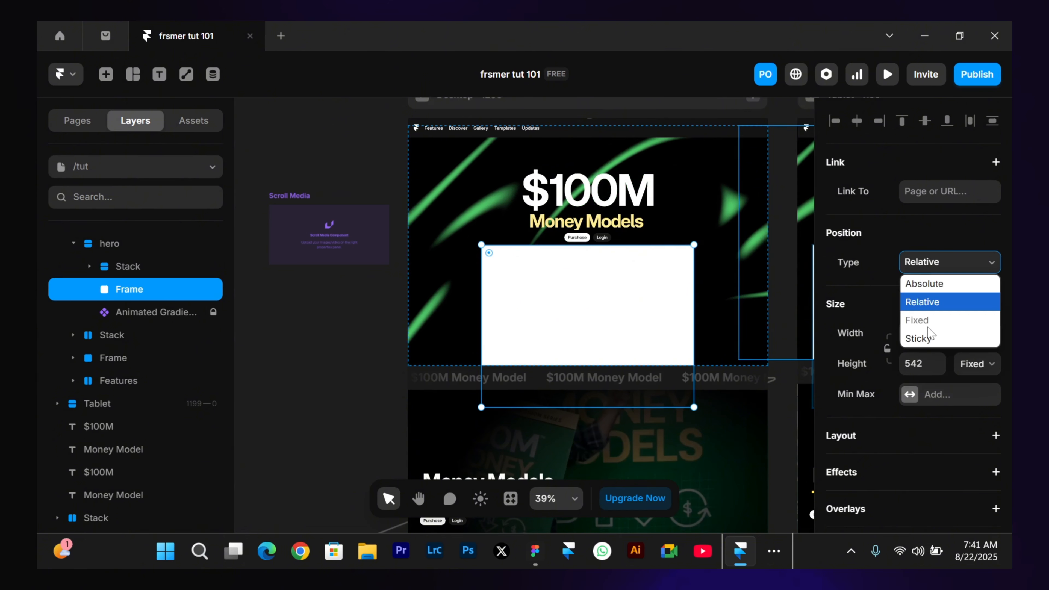
left_click(914, 285)
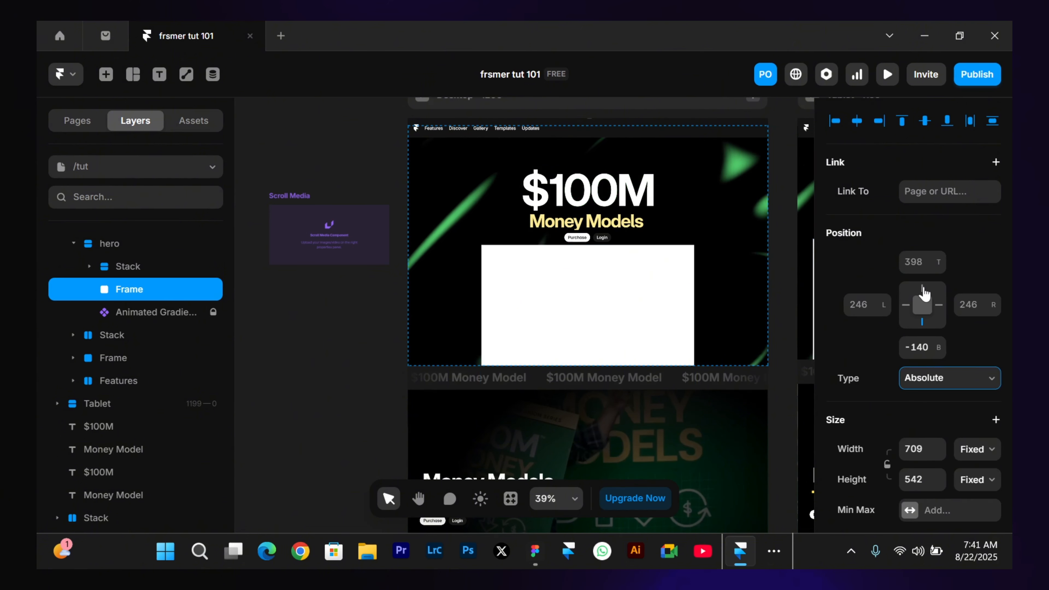
left_click(922, 288)
left_click(906, 305)
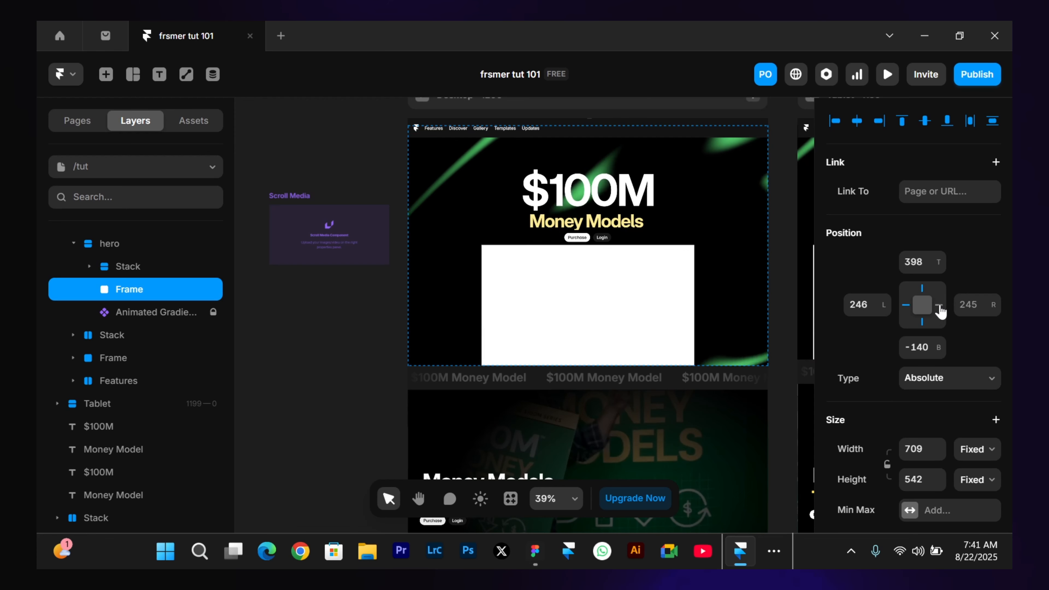
left_click(938, 306)
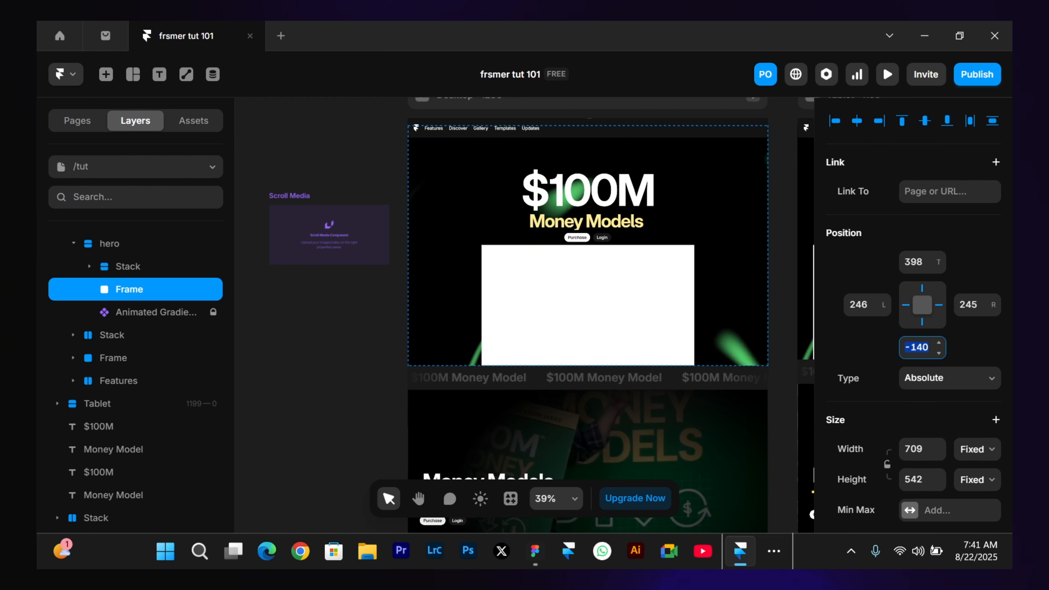
Set the white frame's bottom, right, left and top offsets to 0 so it fills the hero section.
type("0")
left_click(968, 305)
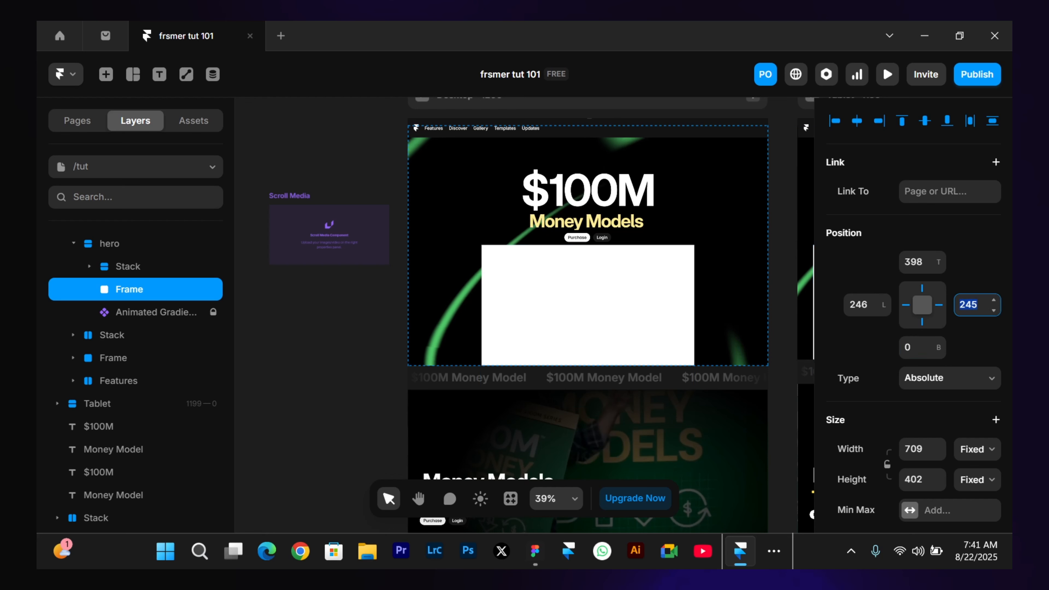
key("Return")
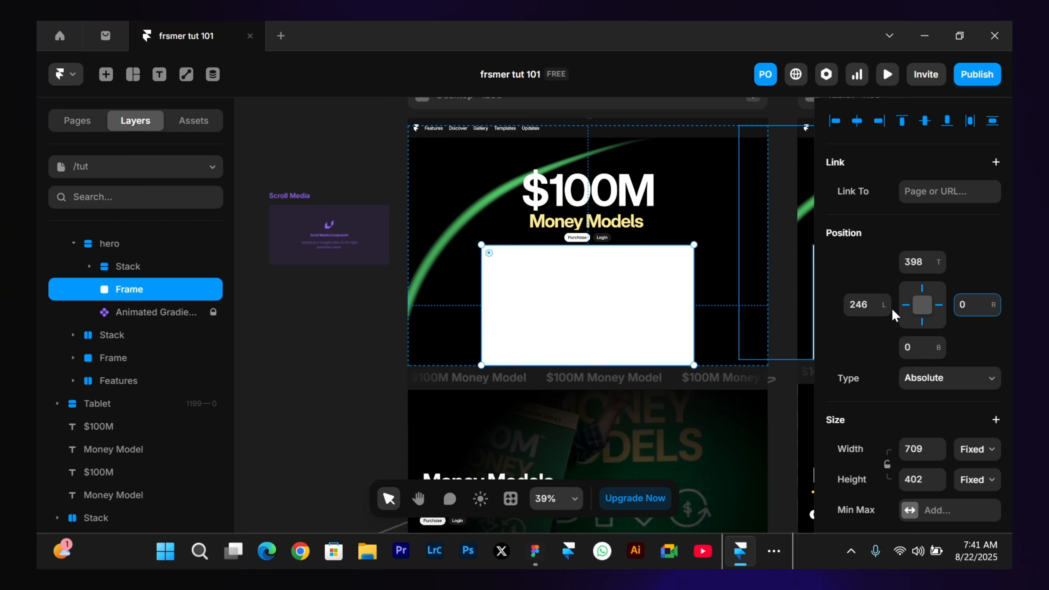
left_click(858, 305)
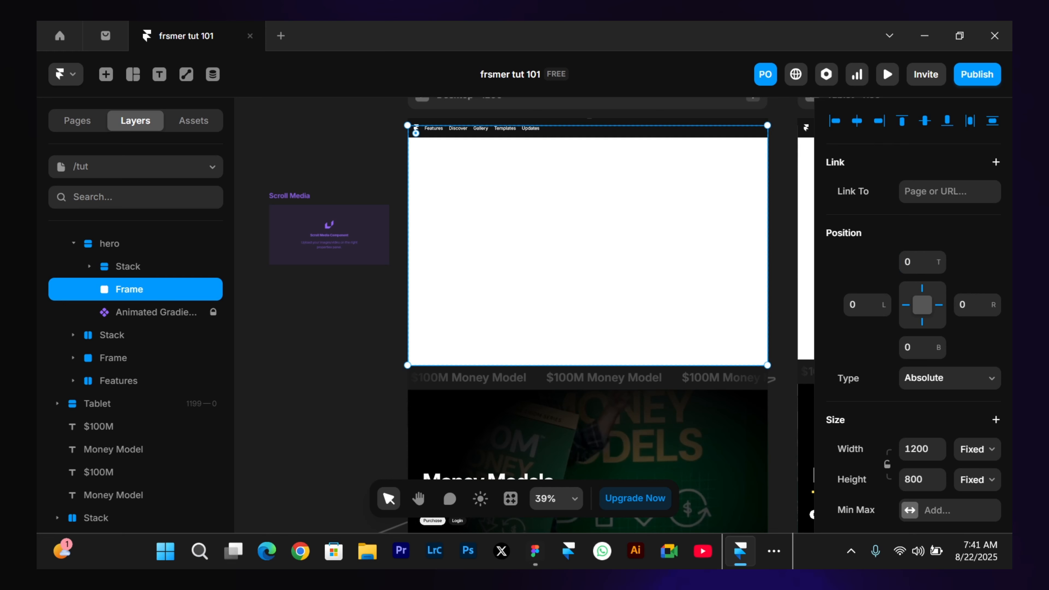
Add a stack layout to the white frame covering the hero section and remove its white fill.
scroll(912, 314, "down", 7)
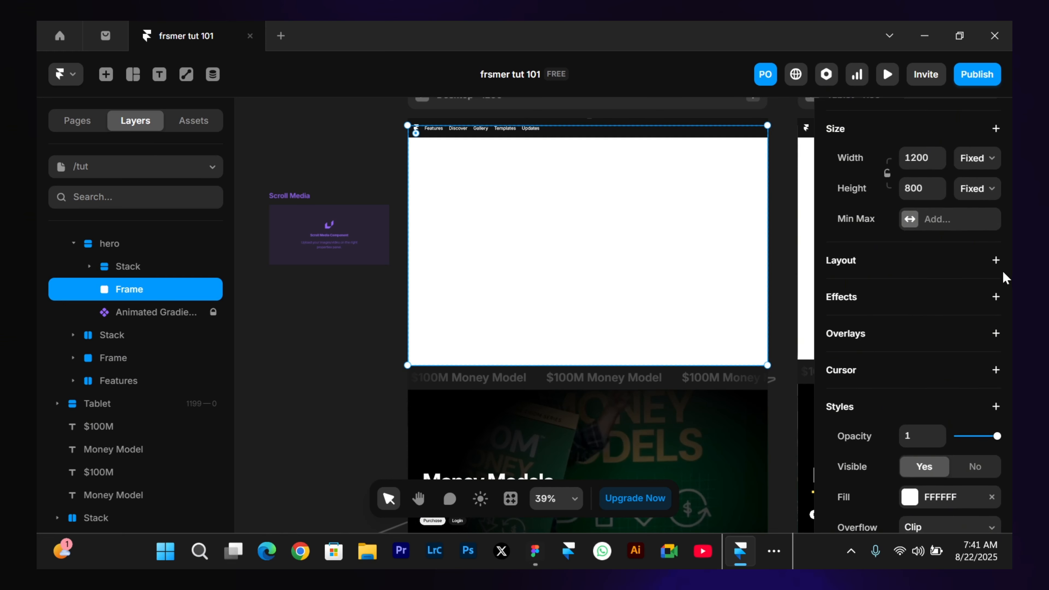
left_click(995, 260)
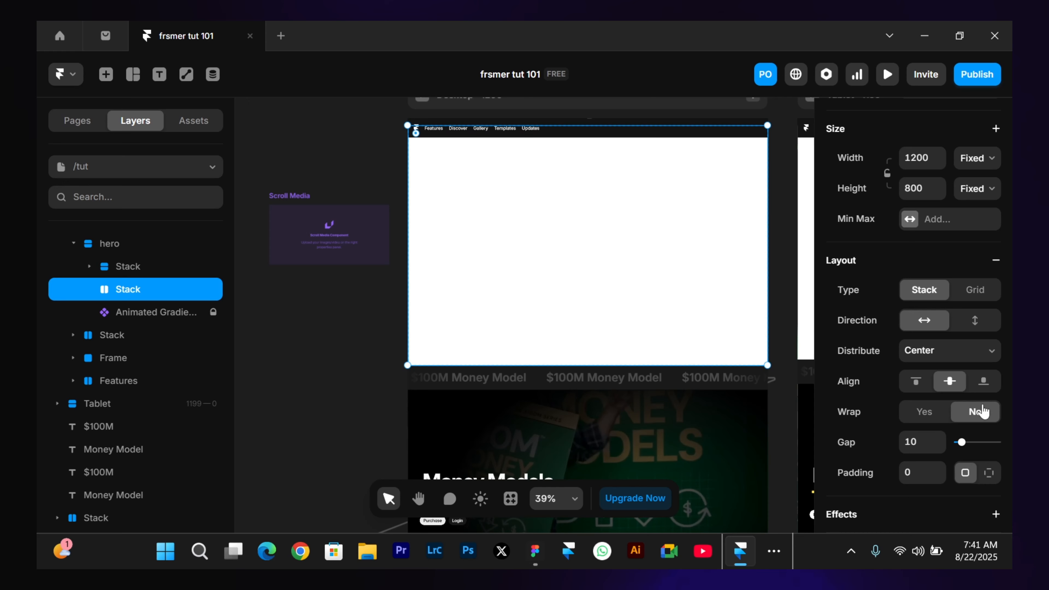
scroll(983, 410, "down", 6)
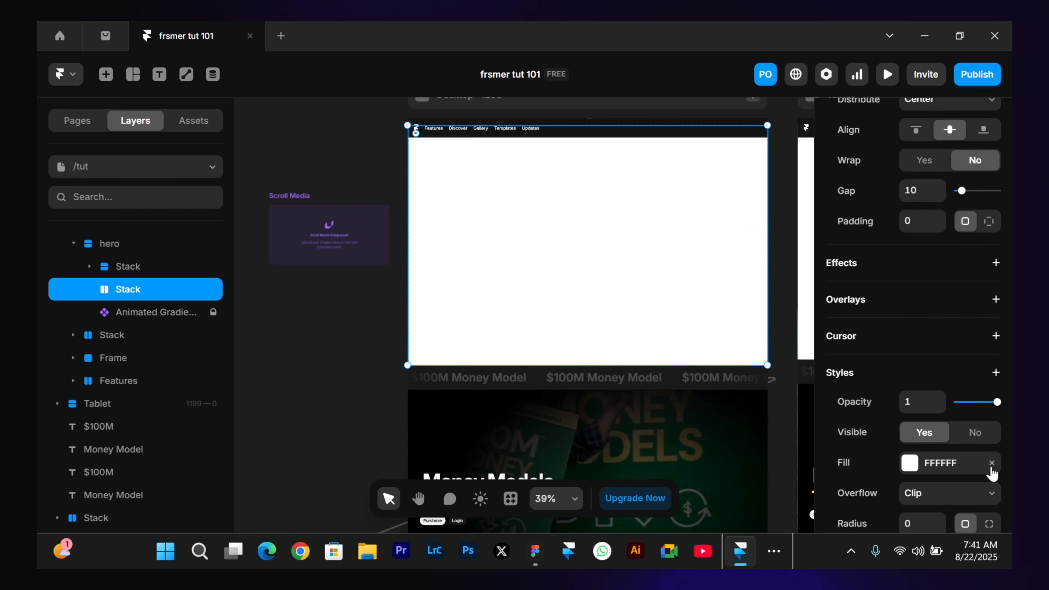
left_click(991, 464)
Rename the hero's new empty stack to "scroll holder" and set its layout direction to vertical.
double_click(128, 289)
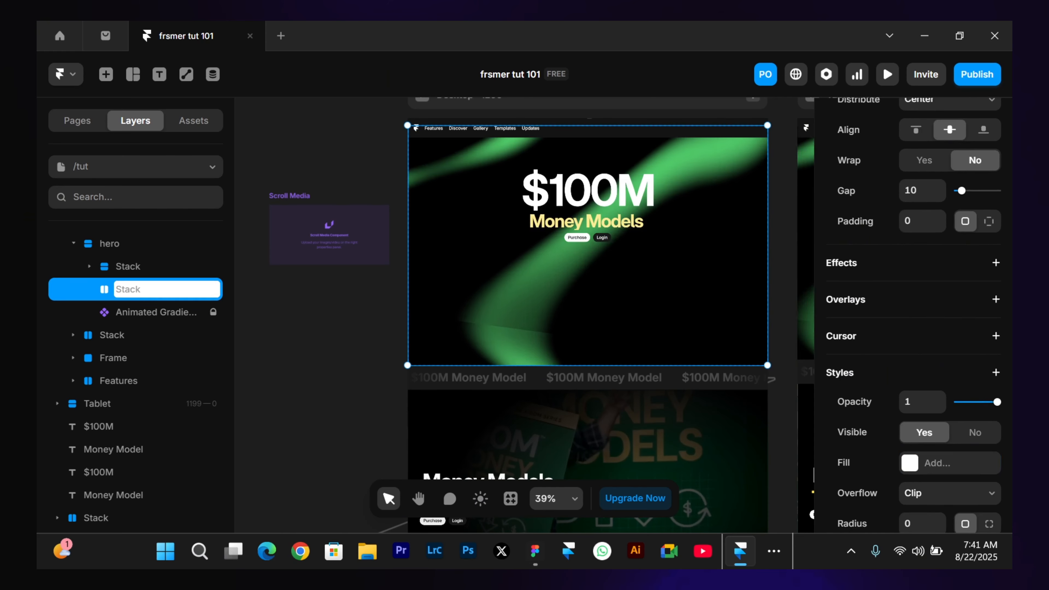
type("scrol")
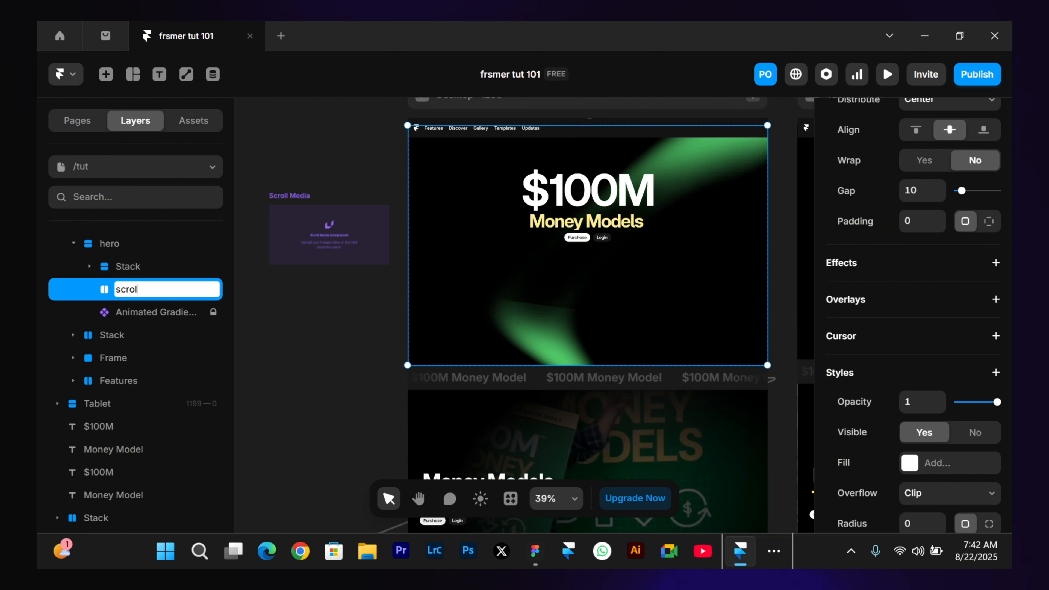
type("l holder")
key("Return")
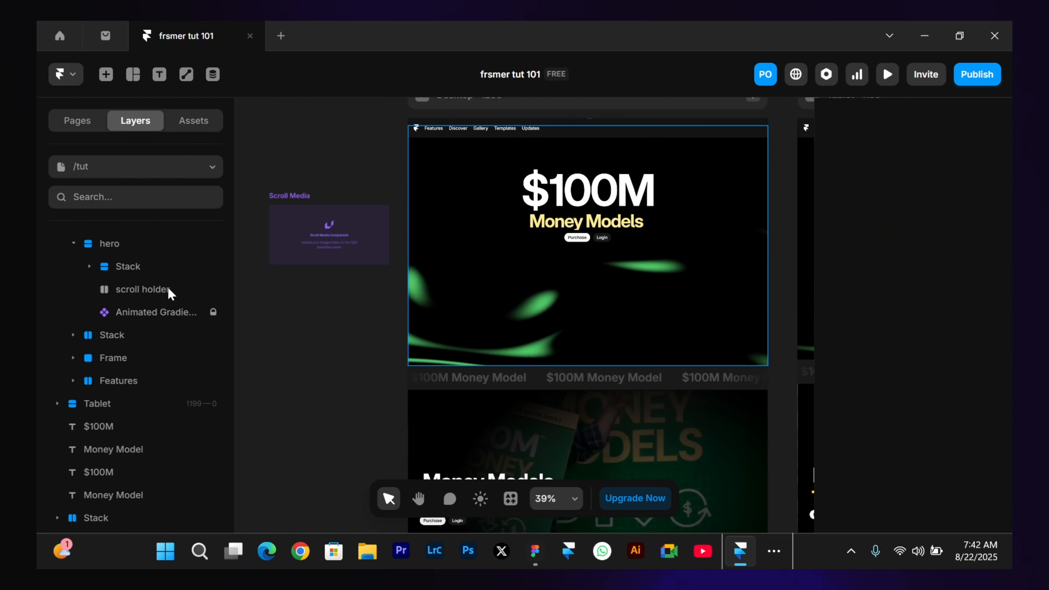
left_click(169, 293)
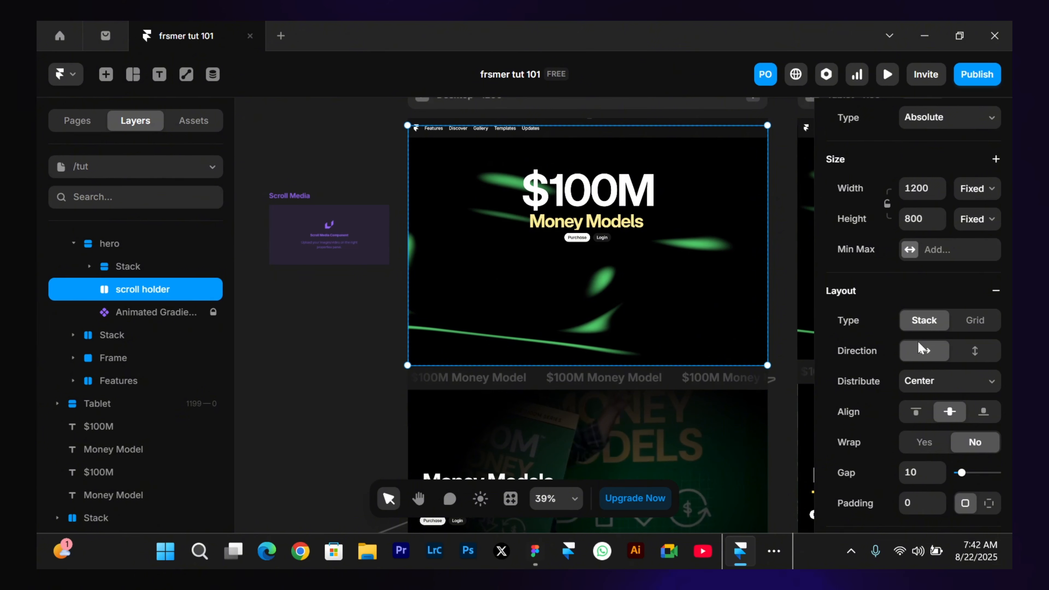
left_click(974, 353)
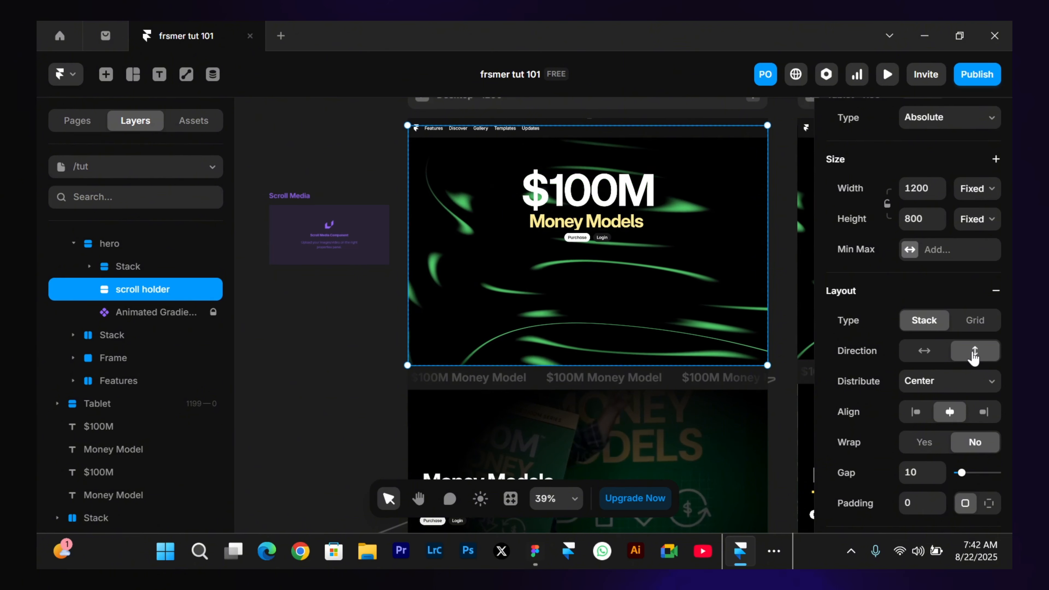
Move the Scroll Media component from the canvas into the scroll holder stack by cutting and pasting it.
left_click(279, 197)
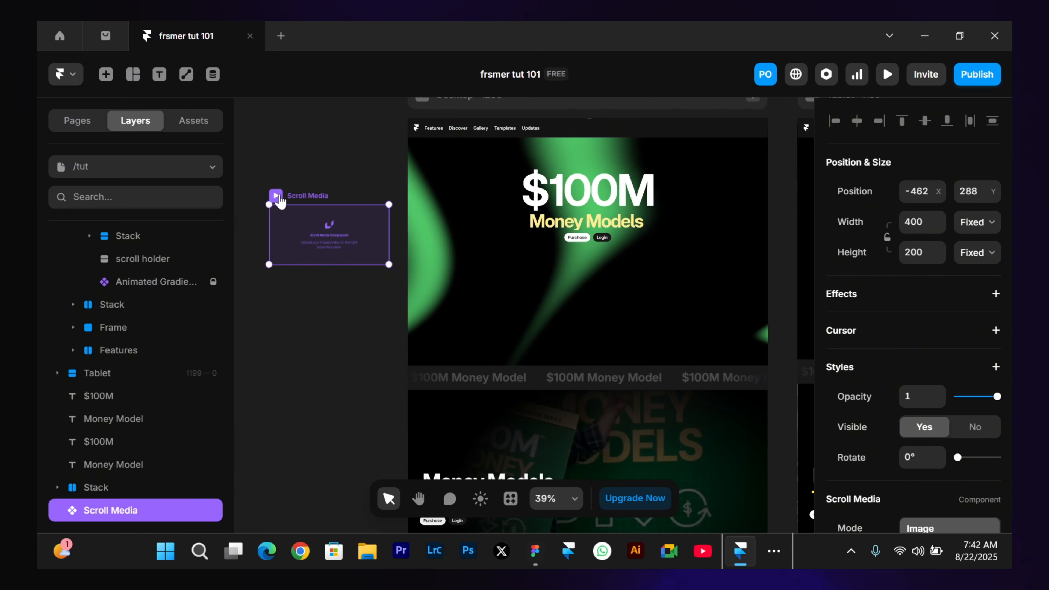
key("Delete")
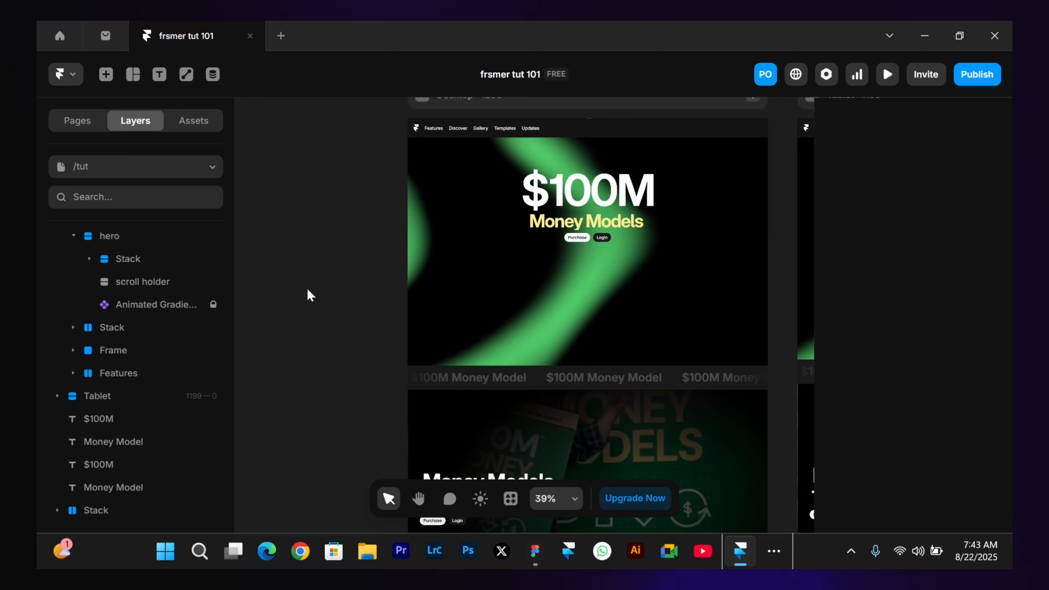
left_click(155, 282)
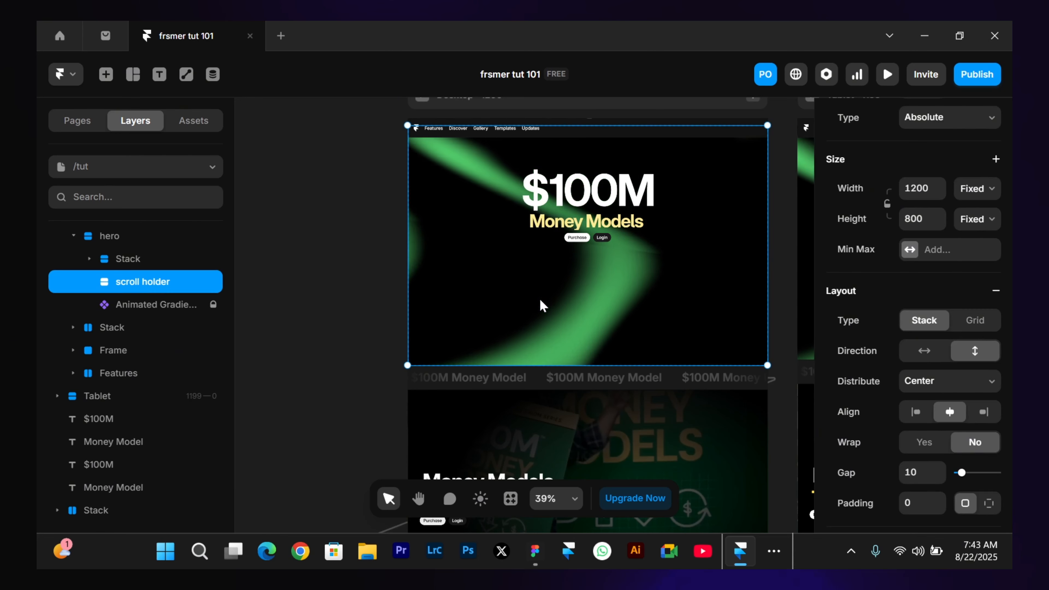
key("ctrl+v")
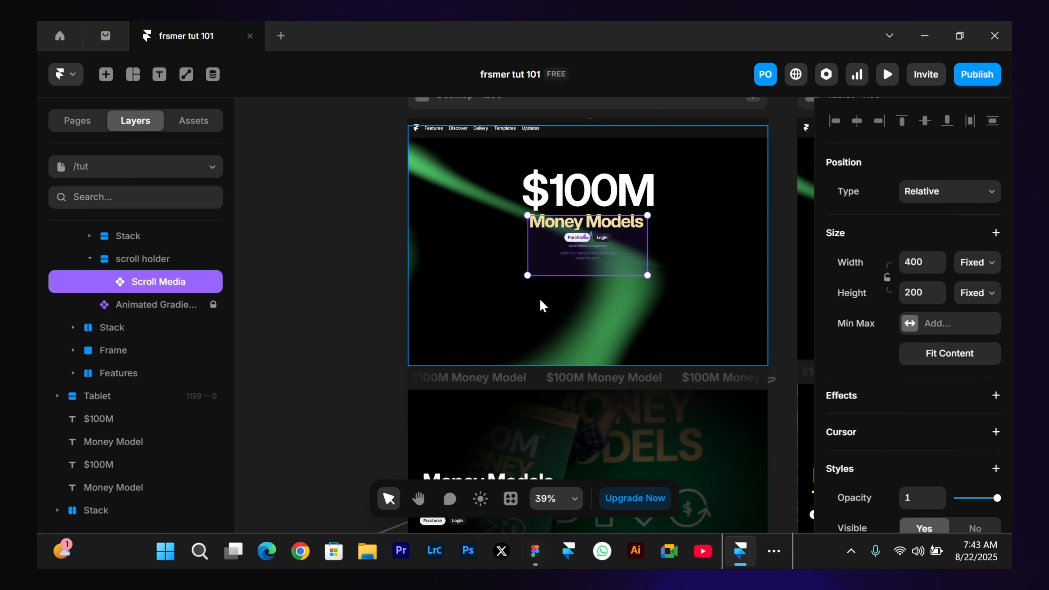
scroll(537, 284, "up", 2)
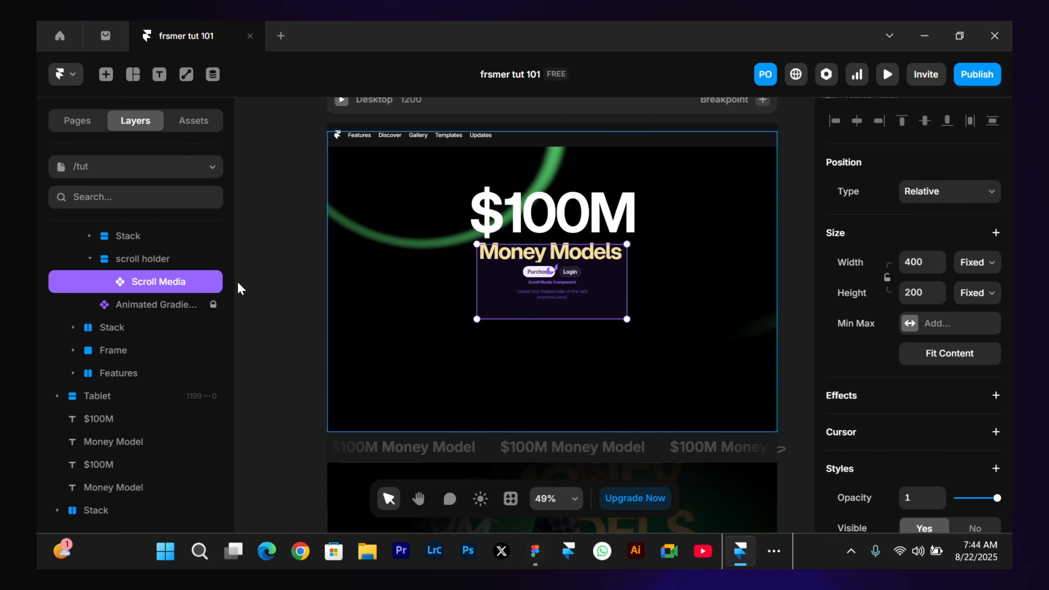
Set the scroll holder stack's distribution to End.
left_click(164, 260)
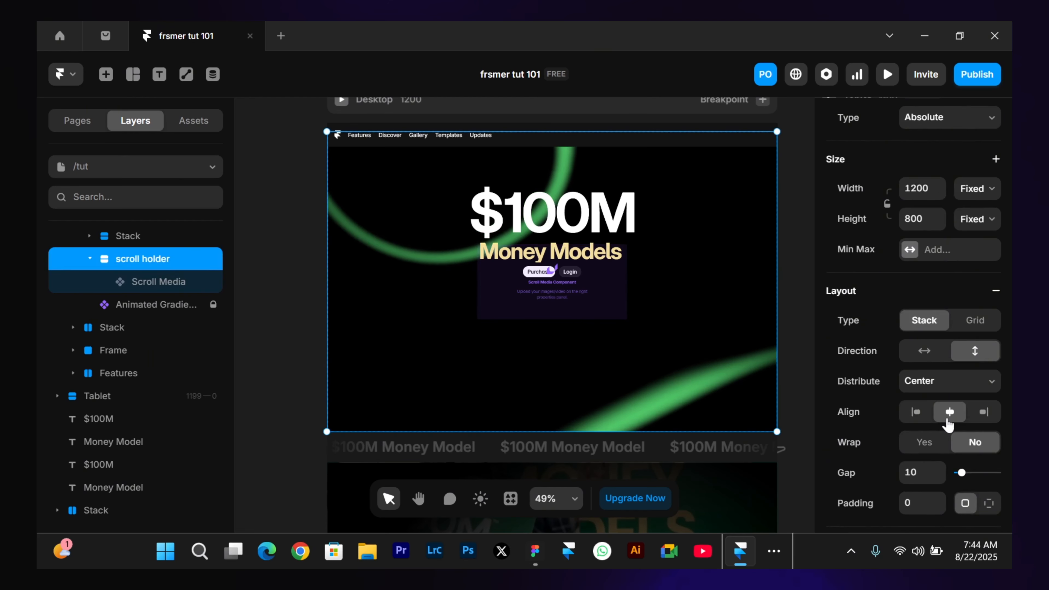
left_click(921, 382)
left_click(919, 438)
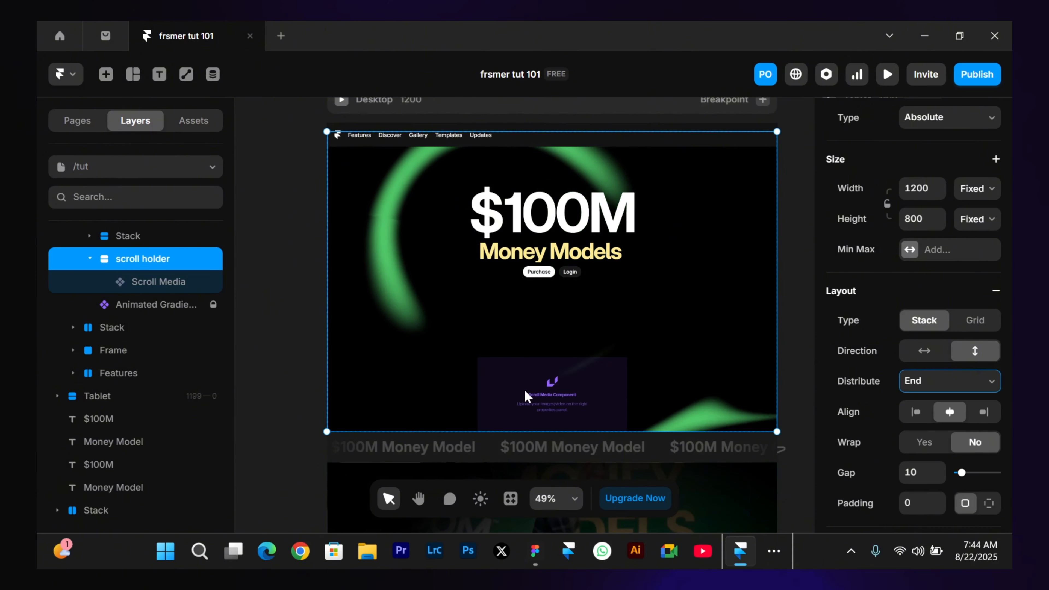
Set the Scroll Media component's width to Fill and extend its height upward to about 428.
left_click(578, 375)
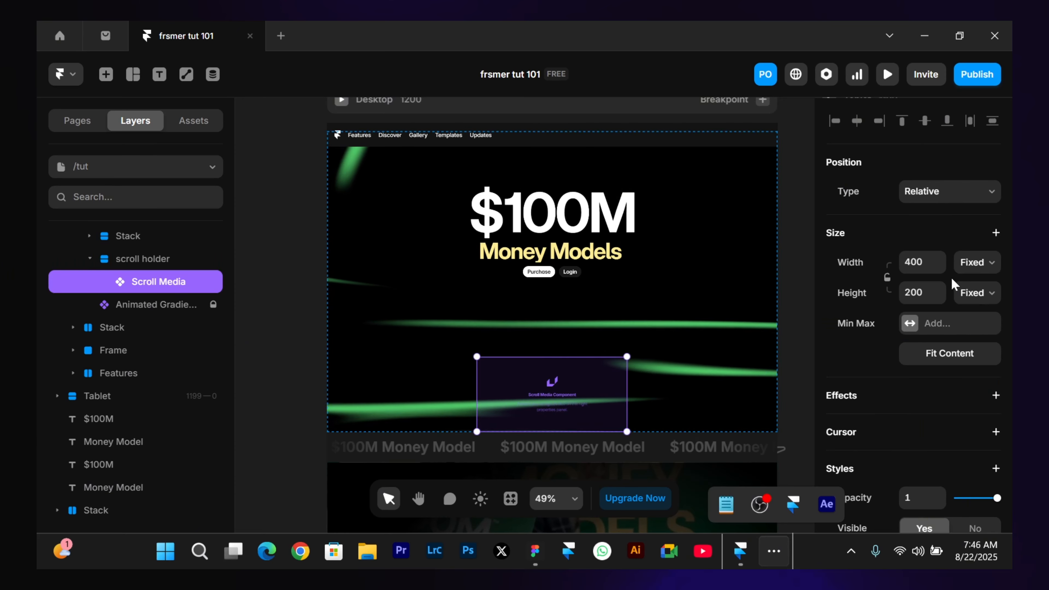
left_click(977, 264)
left_click(967, 322)
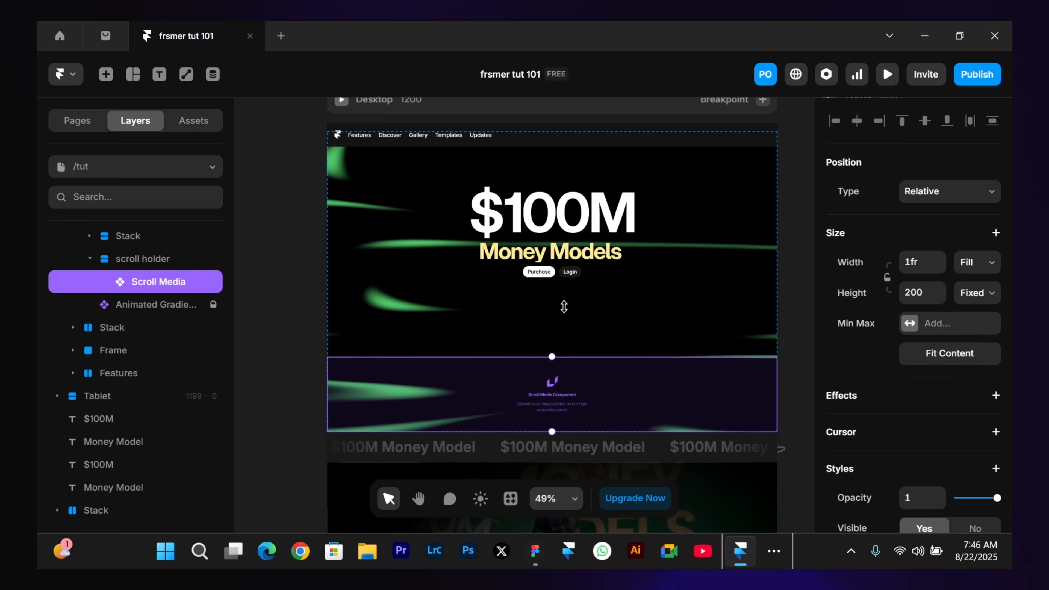
left_click_drag(552, 356, 552, 271)
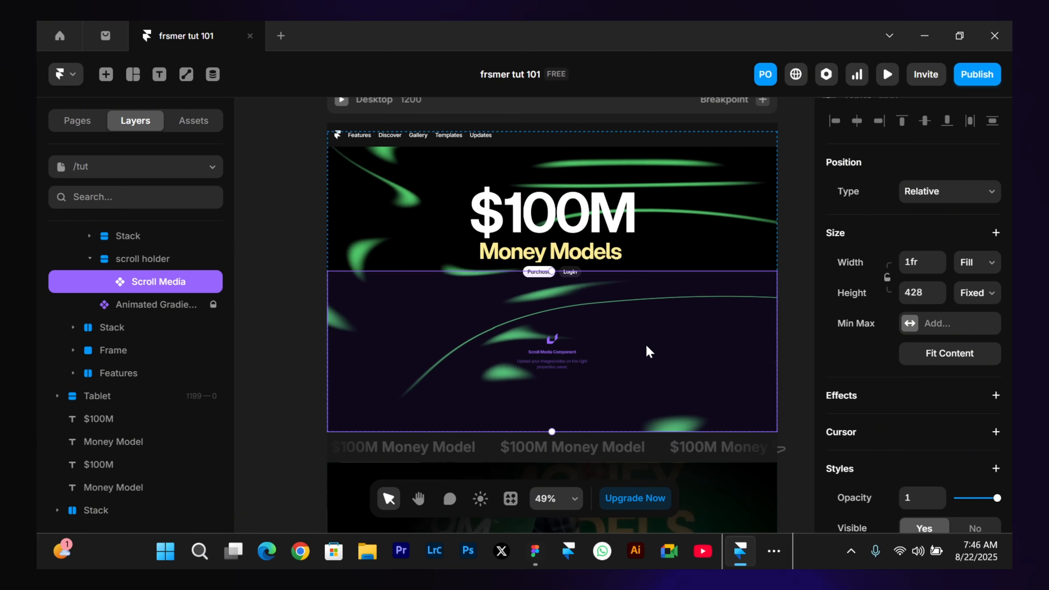
Add image 000 from the bulk-image-crop folder as the first Scroll Media image, with Large resolution.
scroll(949, 337, "down", 10)
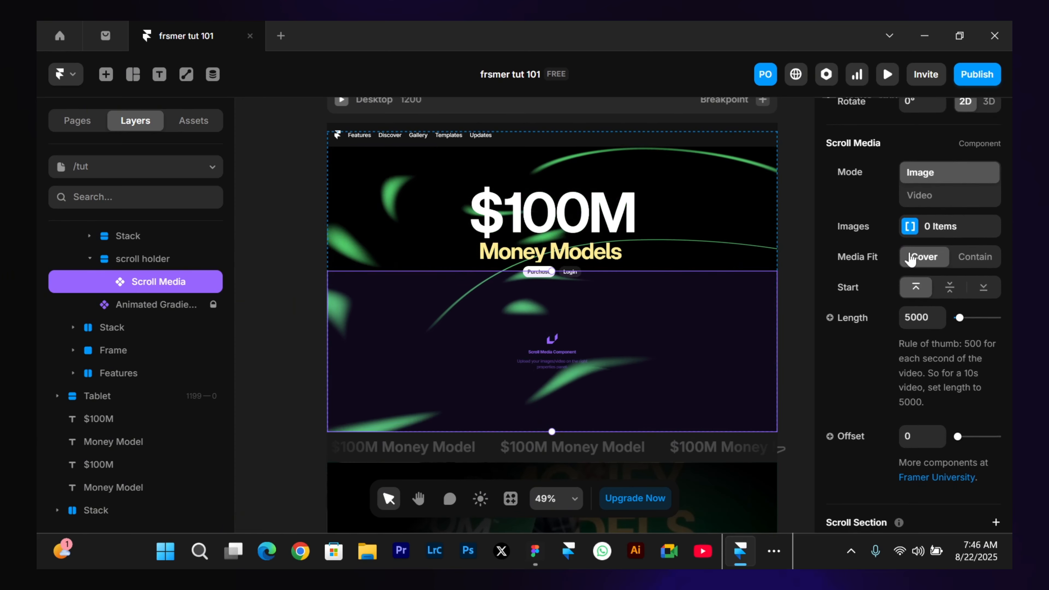
left_click(908, 227)
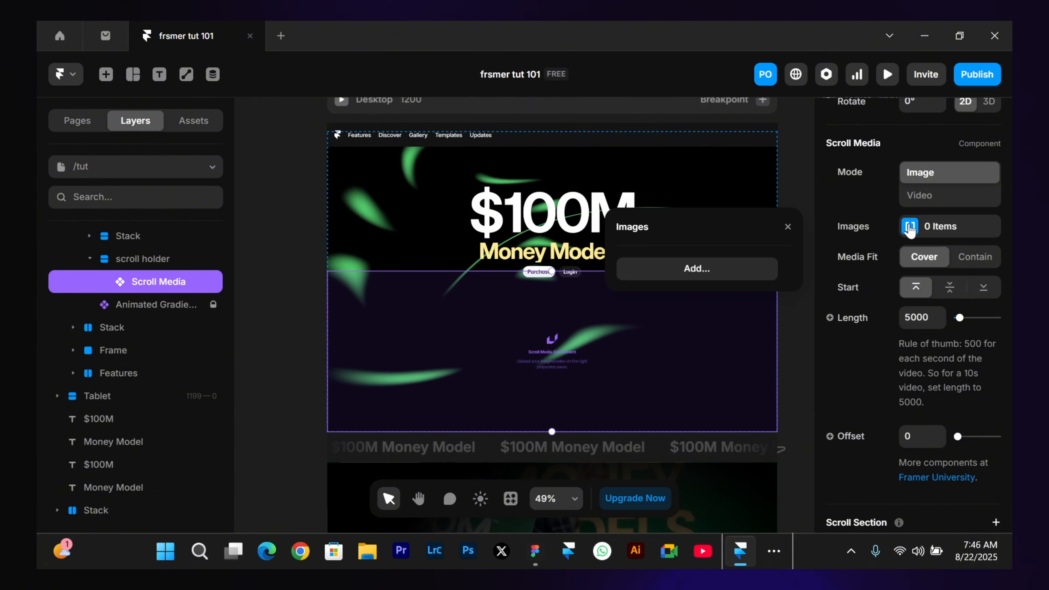
left_click(715, 279)
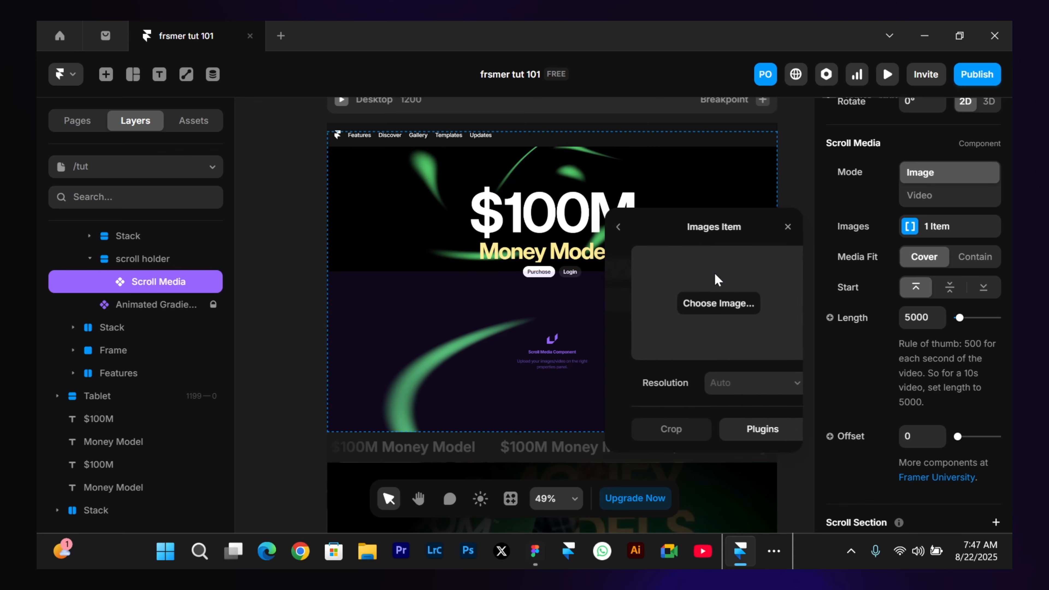
left_click(707, 301)
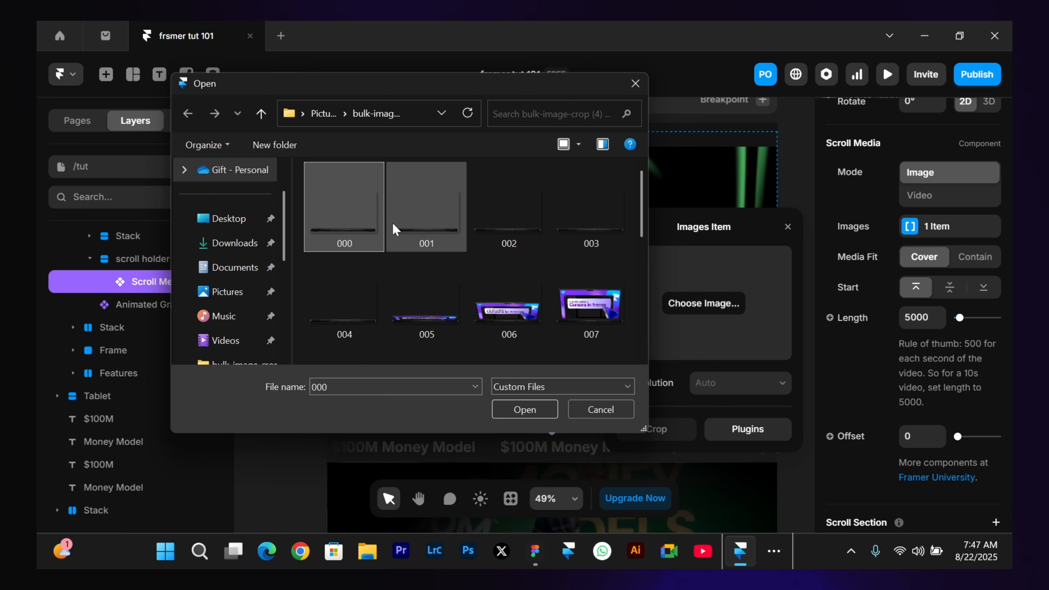
left_click(516, 403)
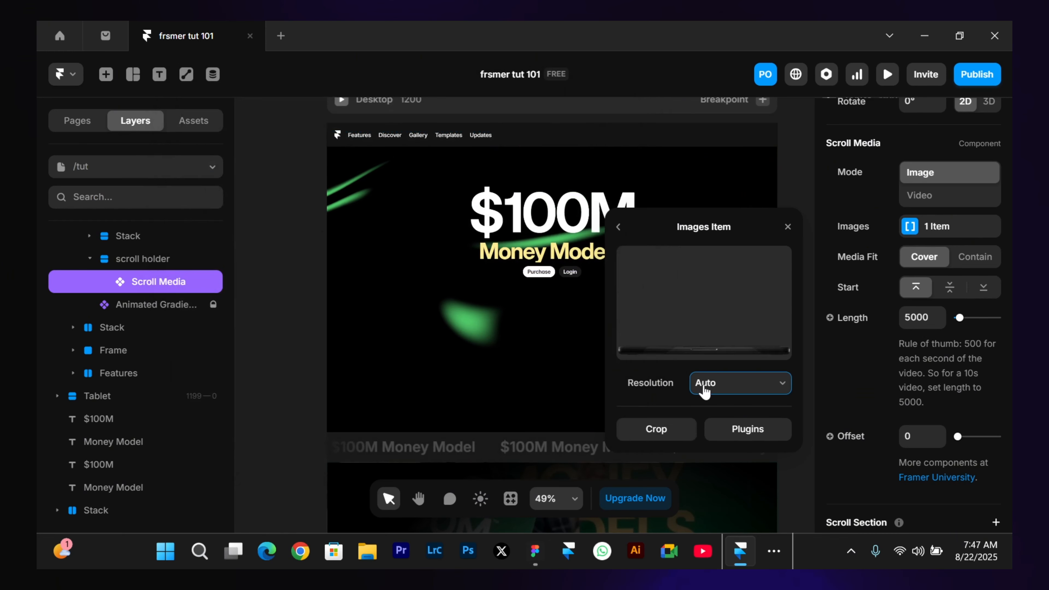
left_click(704, 390)
left_click(704, 476)
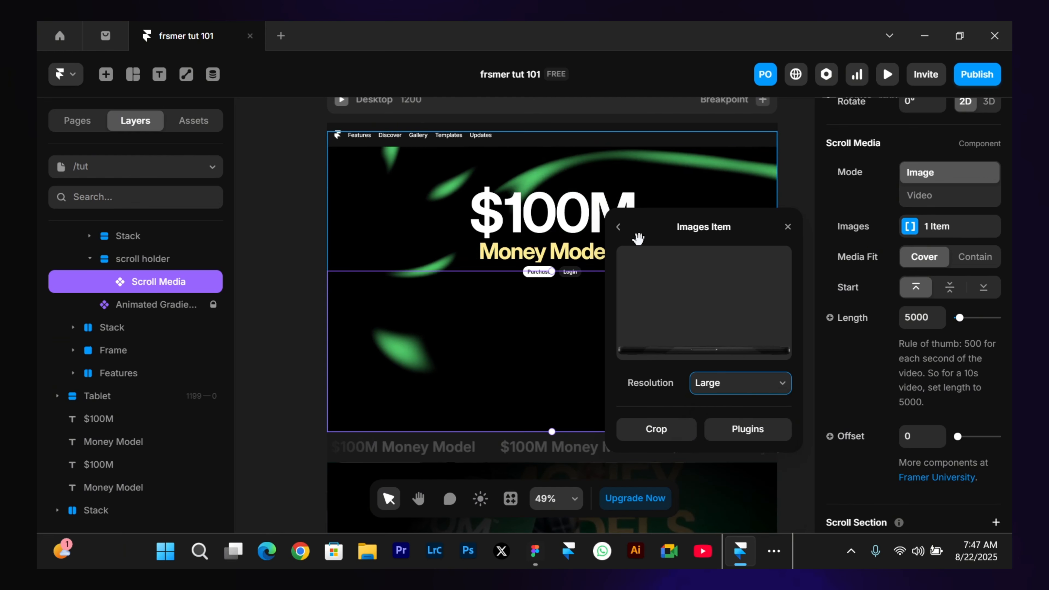
left_click(618, 227)
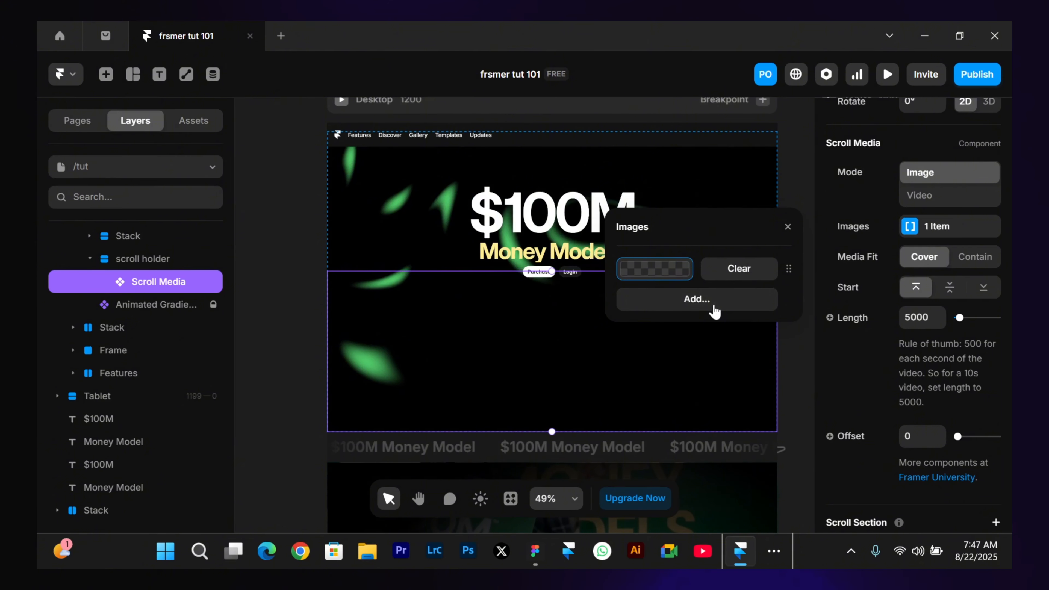
Add image 001 as the second item in the Scroll Media image list.
left_click(713, 305)
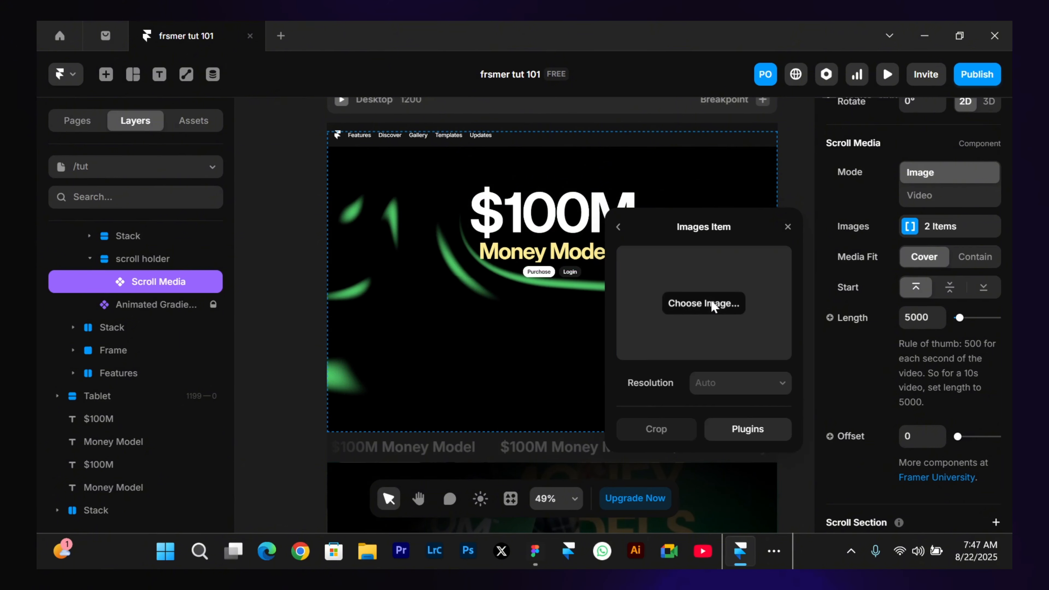
left_click(709, 304)
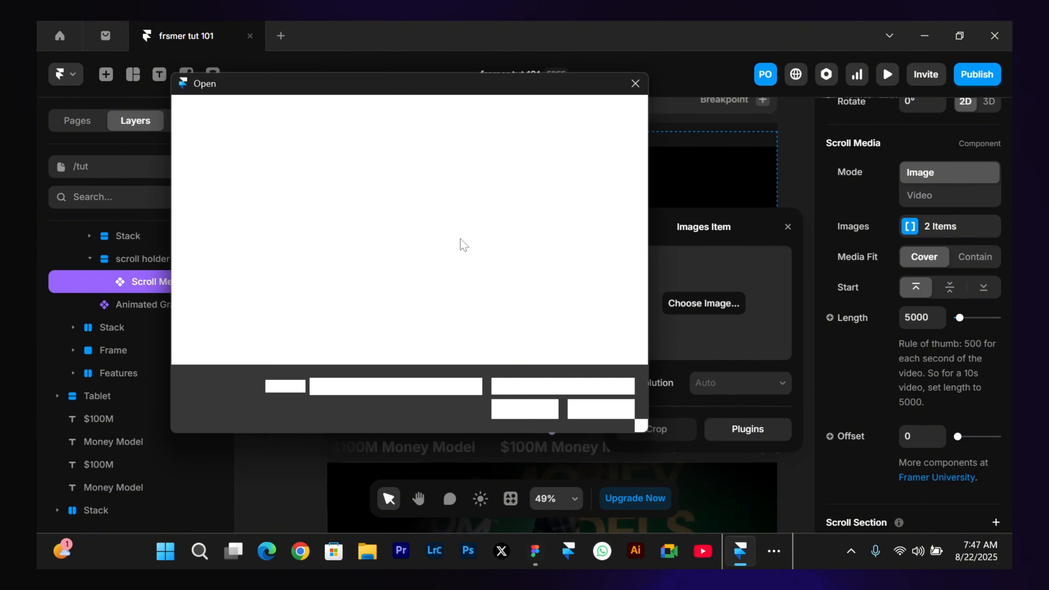
left_click(440, 225)
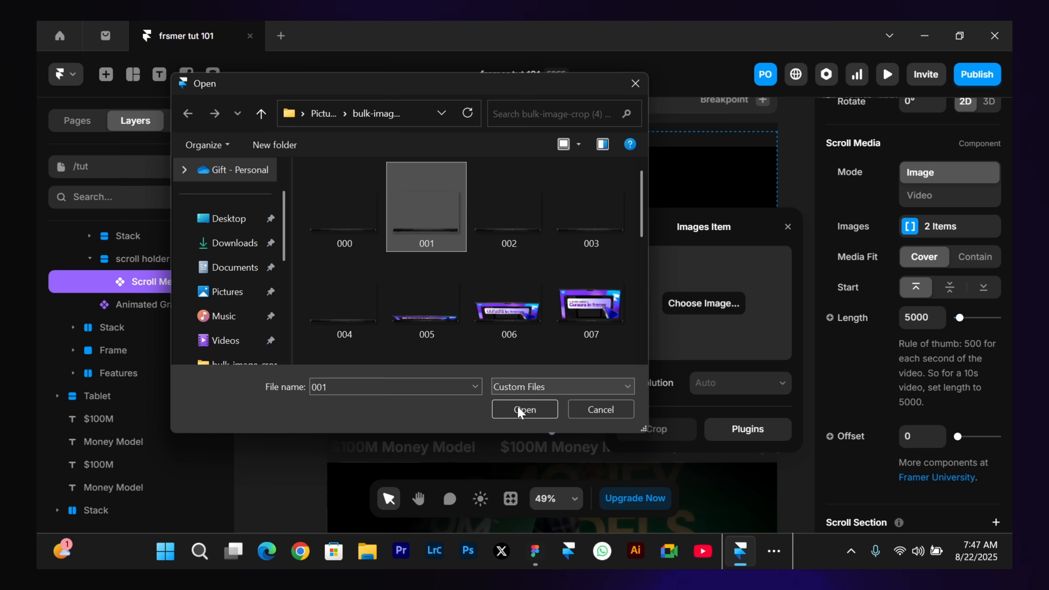
left_click(523, 409)
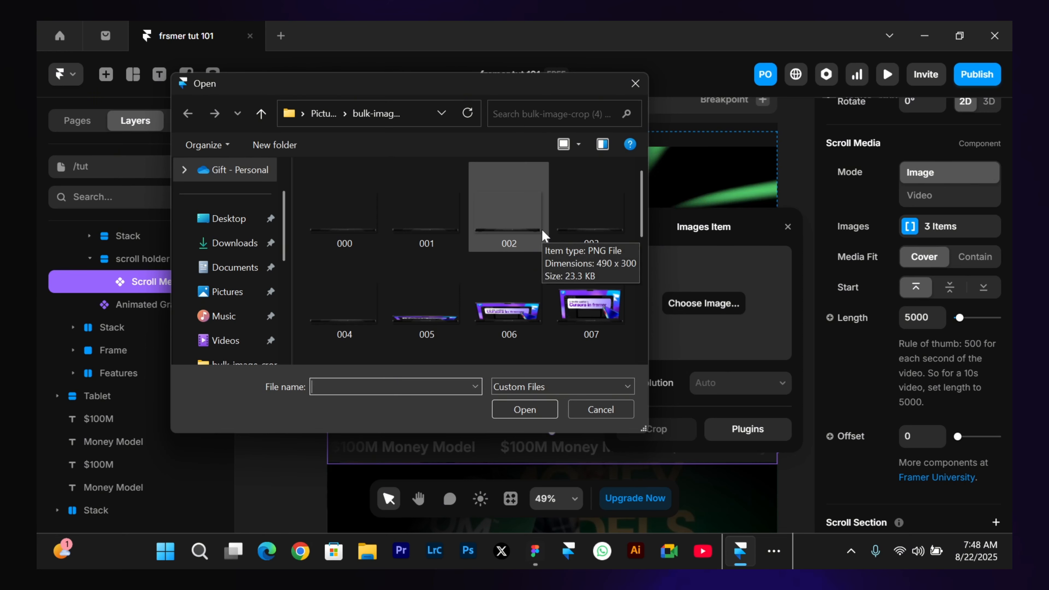
Add images 002 through 009 in numerical order to the Scroll Media image list.
left_click(541, 404)
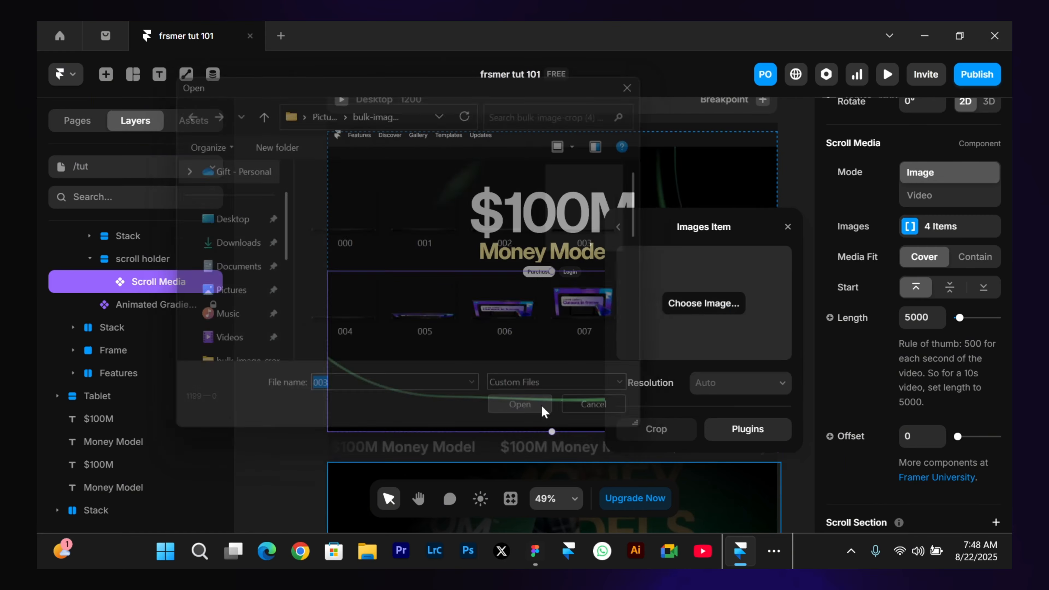
left_click(525, 409)
left_click(697, 472)
left_click(346, 322)
left_click(524, 409)
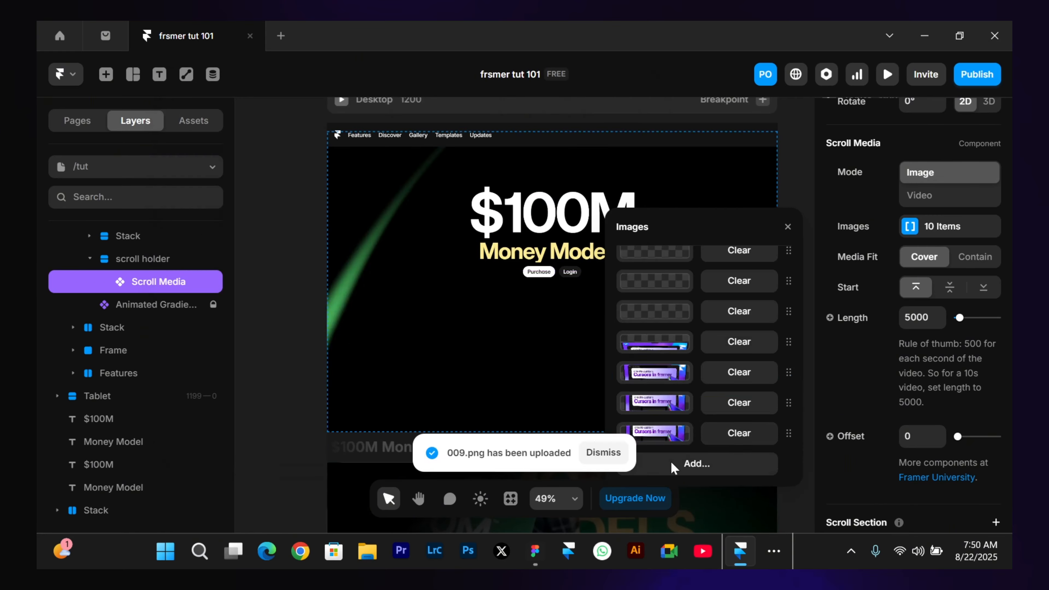
Continue the Scroll Media image list with images 010 through 013 in numerical order.
left_click(674, 467)
left_click(755, 413)
left_click(524, 408)
left_click(524, 408)
left_click(698, 465)
left_click(733, 408)
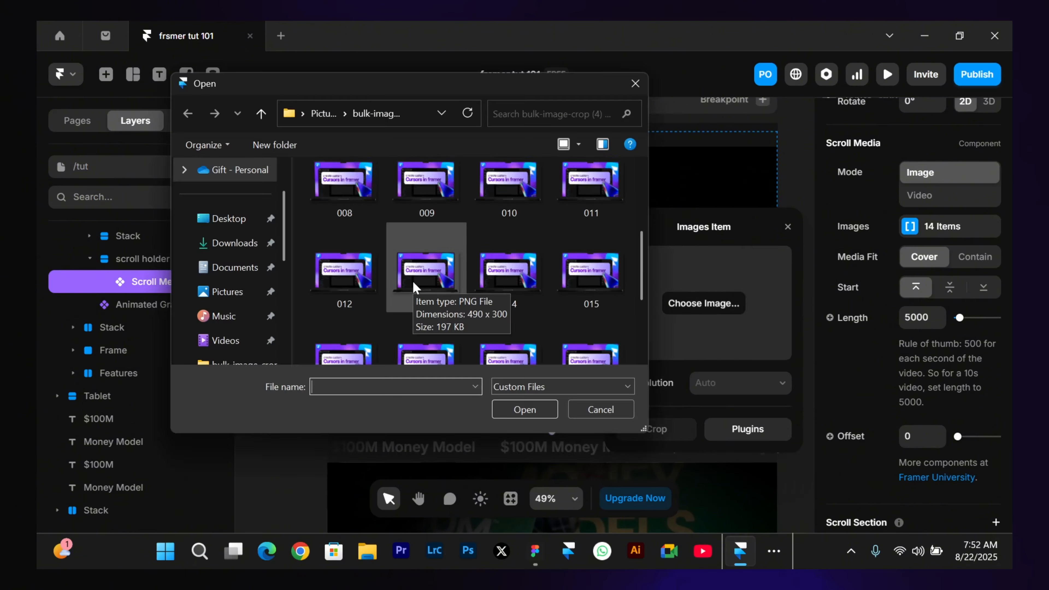
left_click(416, 288)
left_click(524, 408)
Add images 014 and 015 to the end of the Scroll Media image list with Auto resolution.
left_click(618, 227)
left_click(698, 467)
left_click(704, 303)
scroll(603, 208, "down", 5)
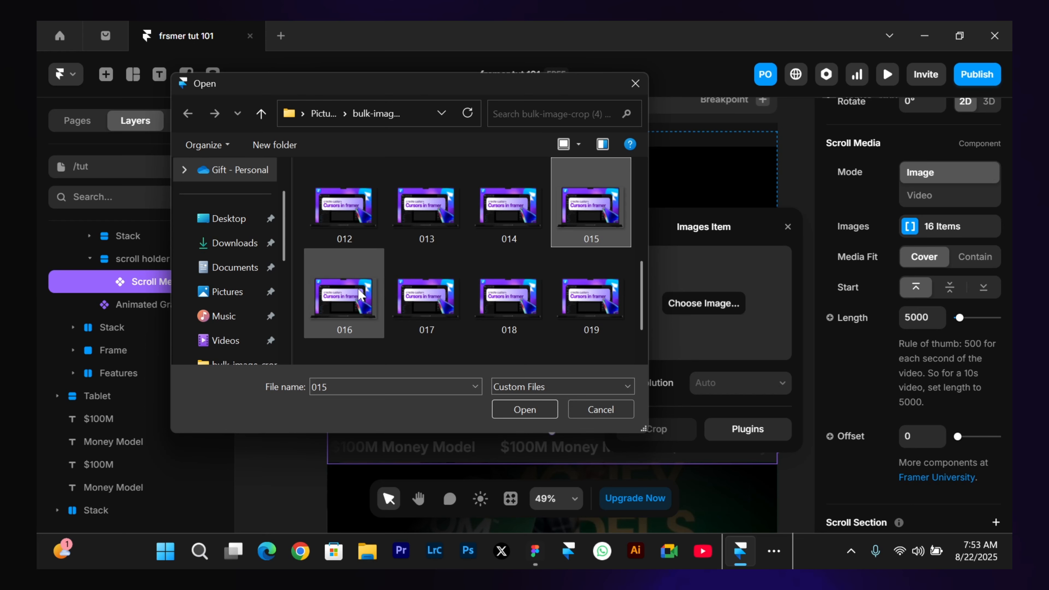
scroll(350, 291, "down", 1)
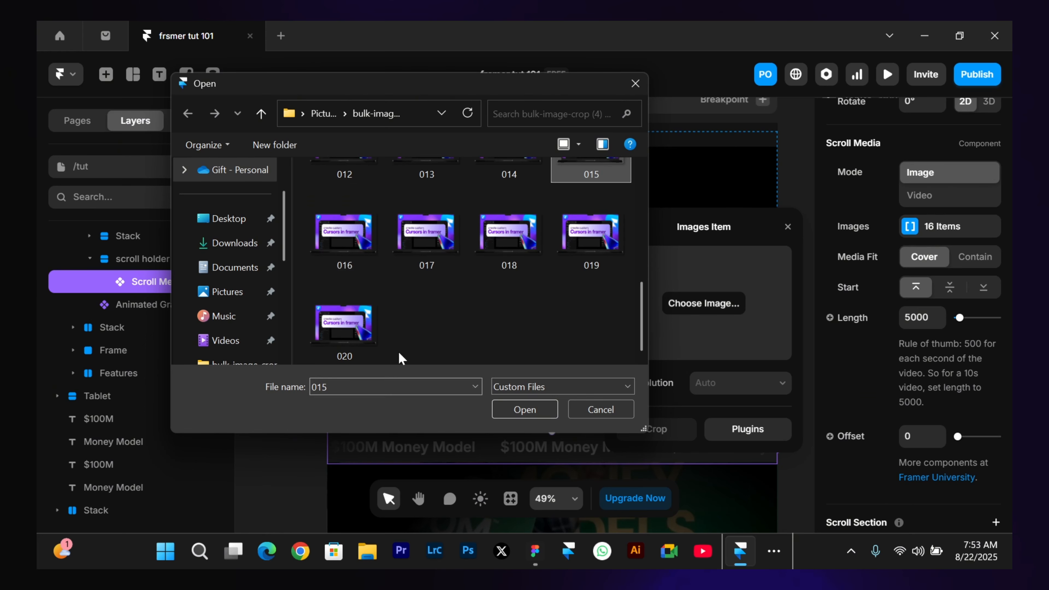
scroll(487, 303, "up", 2)
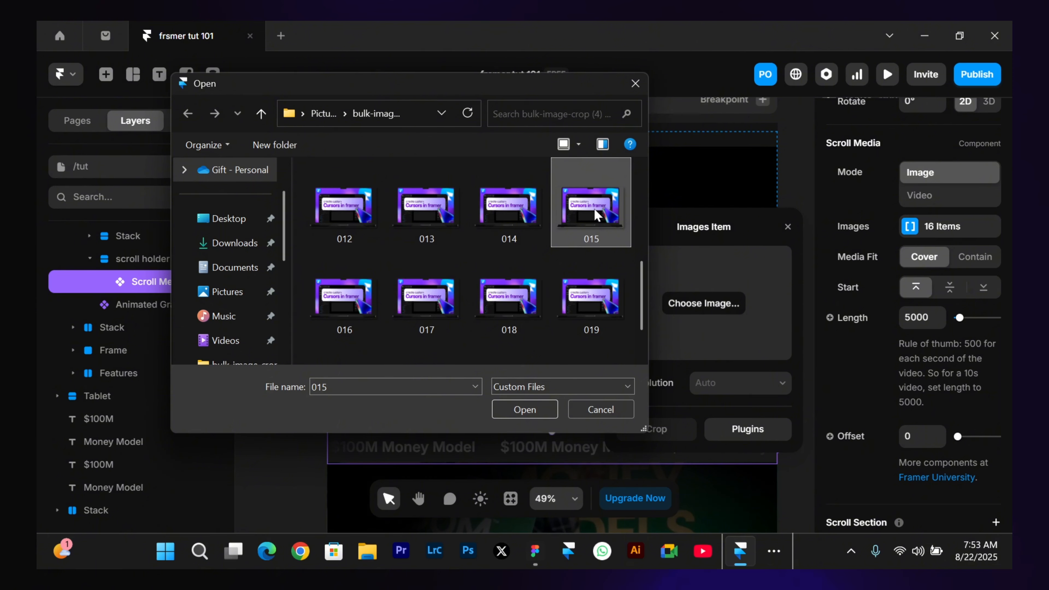
left_click(544, 404)
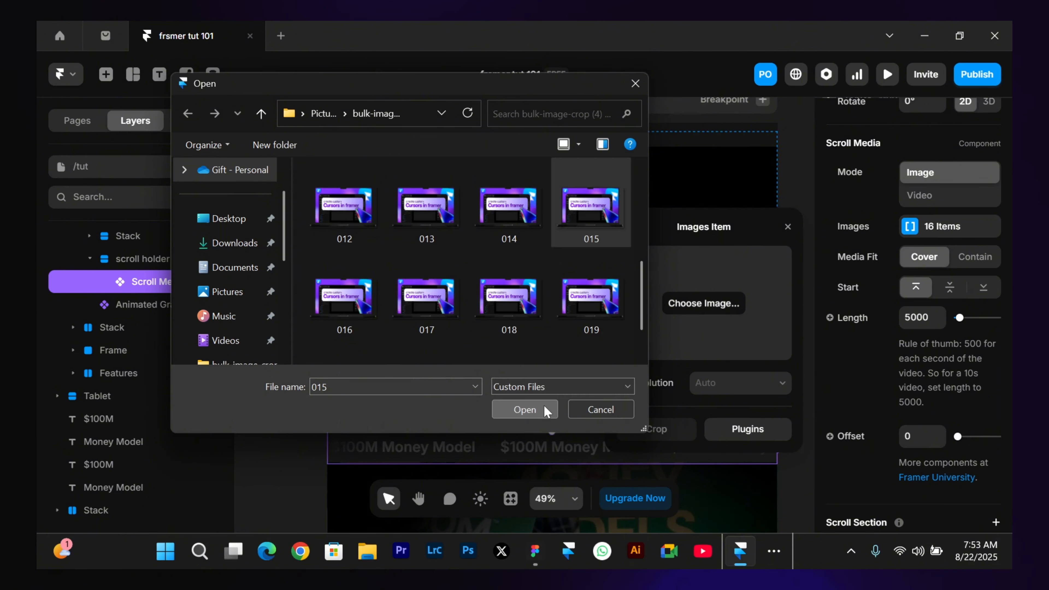
left_click(748, 384)
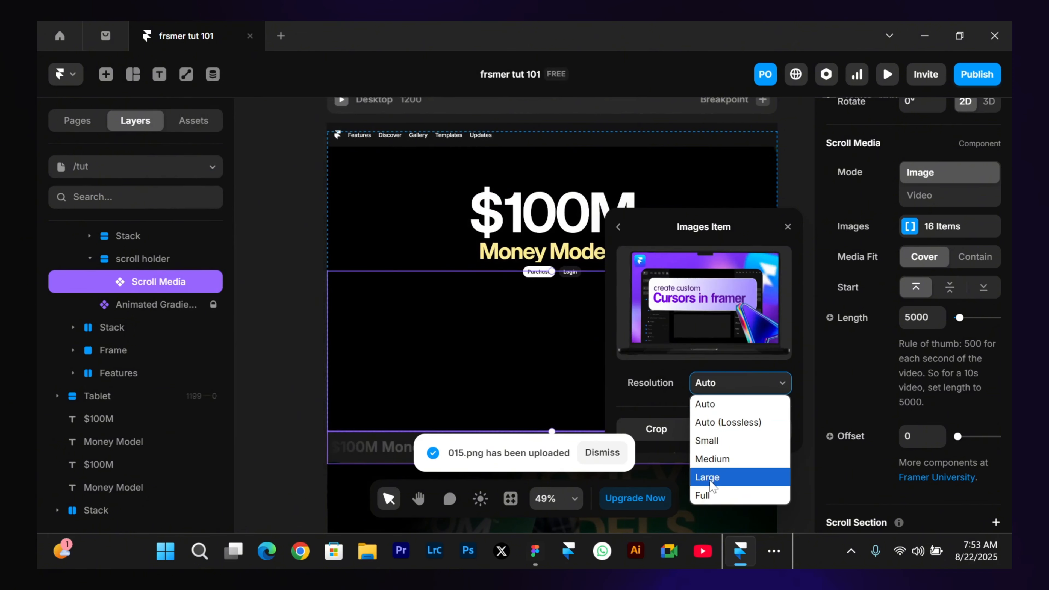
left_click(706, 396)
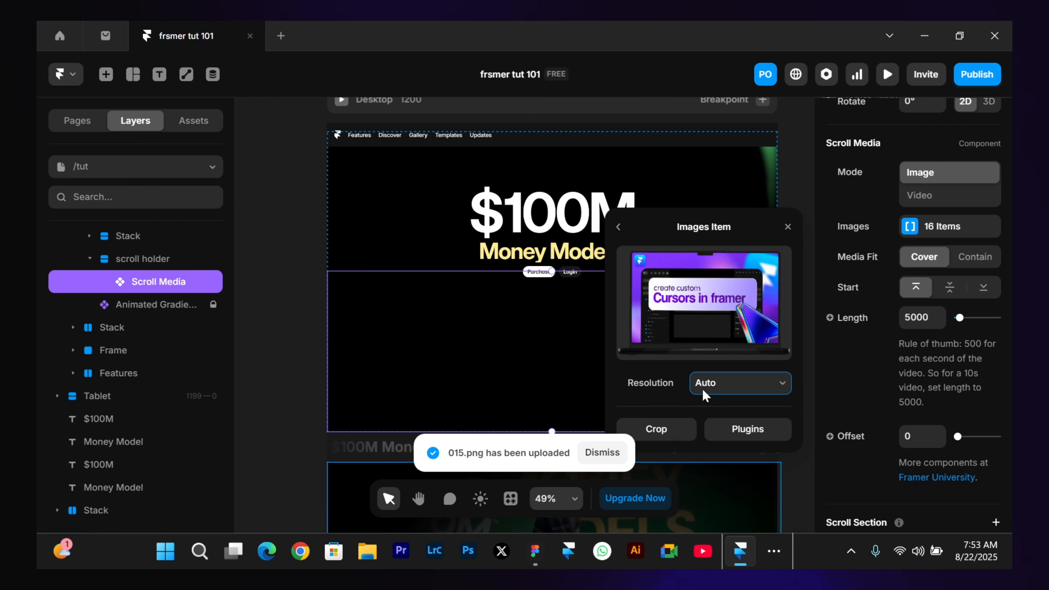
left_click(618, 228)
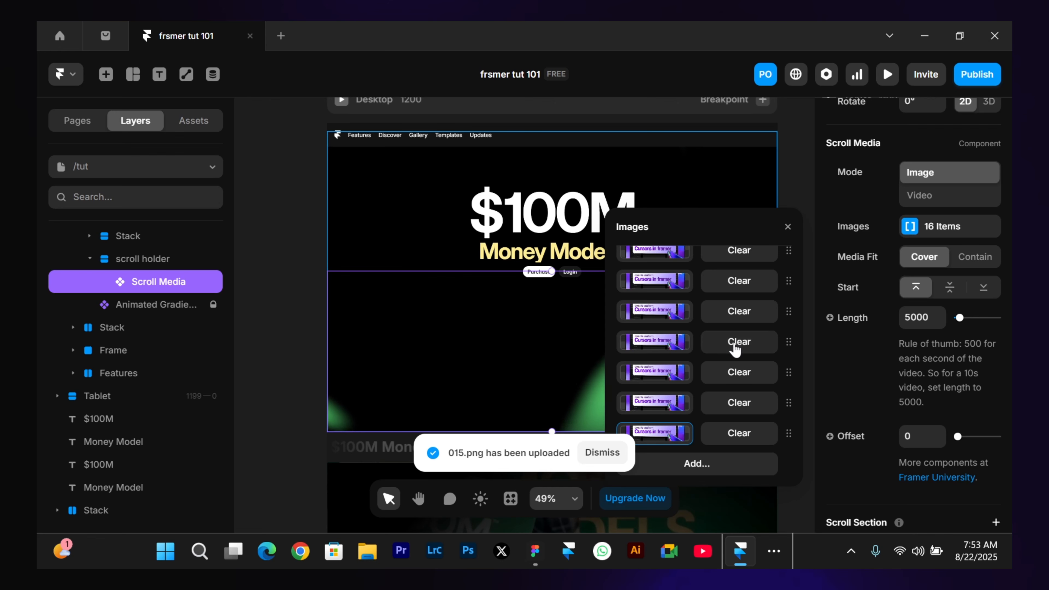
scroll(734, 350, "up", 5)
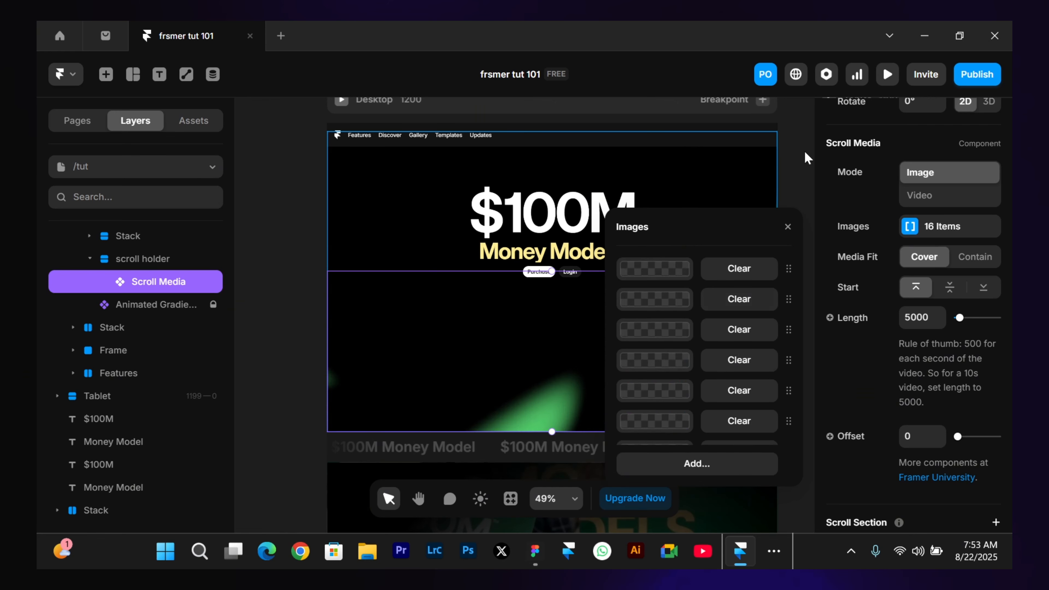
left_click(787, 226)
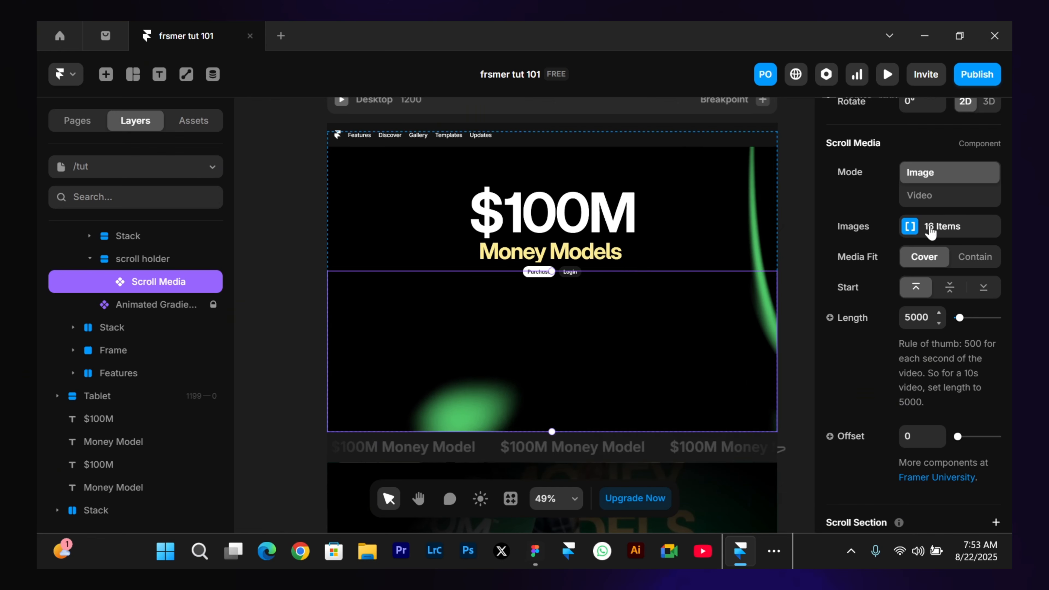
Set the Scroll Media component's Media Fit to Contain and its Start to the middle option.
left_click(975, 257)
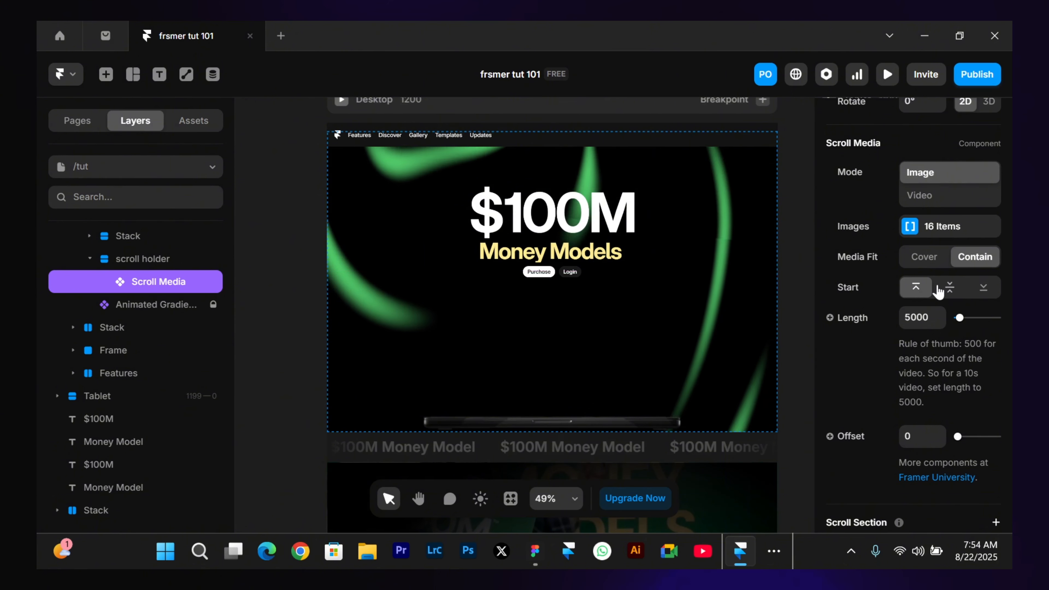
left_click(949, 287)
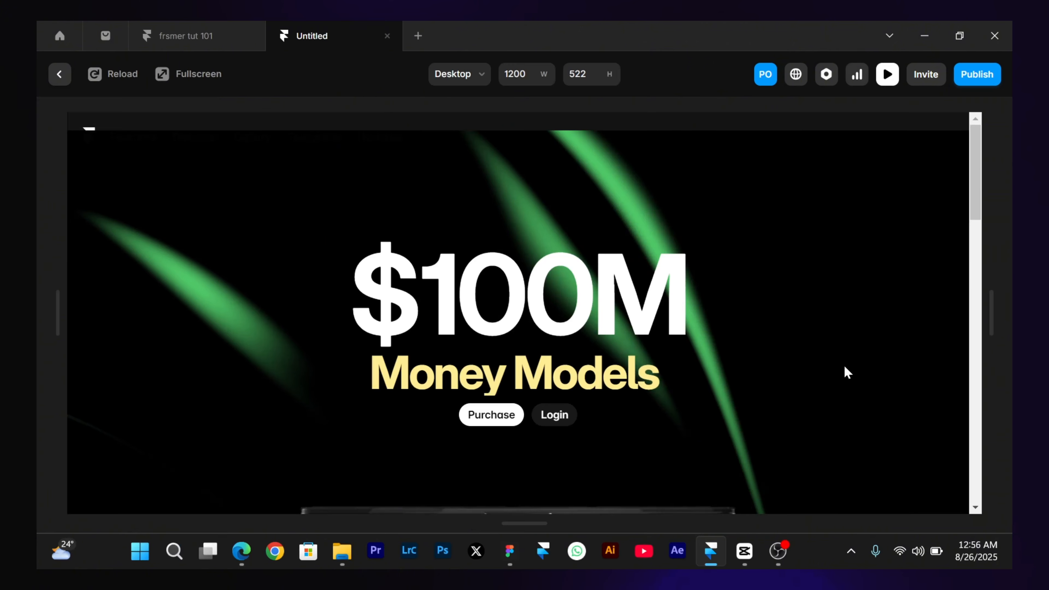
Examine the hero's laptop scroll animation in the desktop preview, from the heading past the ticker to the video section.
scroll(853, 353, "down", 5)
scroll(853, 353, "down", 8)
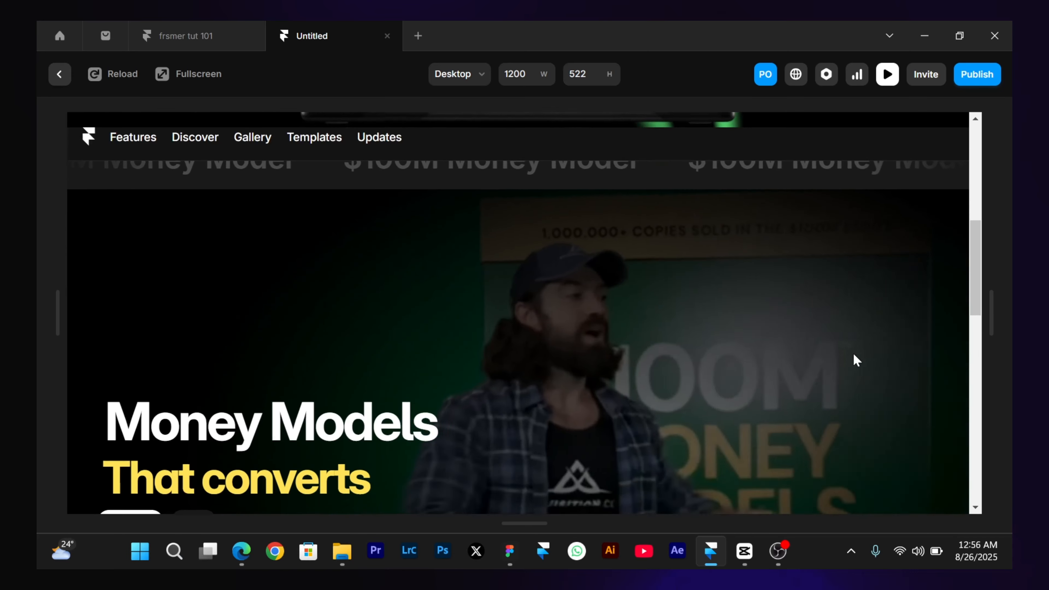
scroll(853, 354, "up", 8)
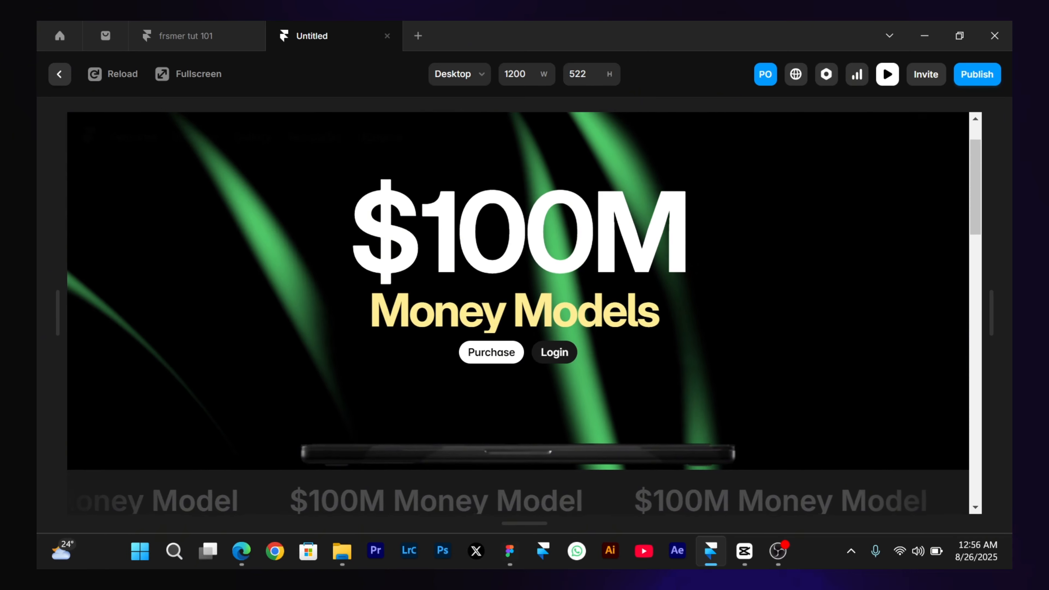
scroll(853, 353, "down", 5)
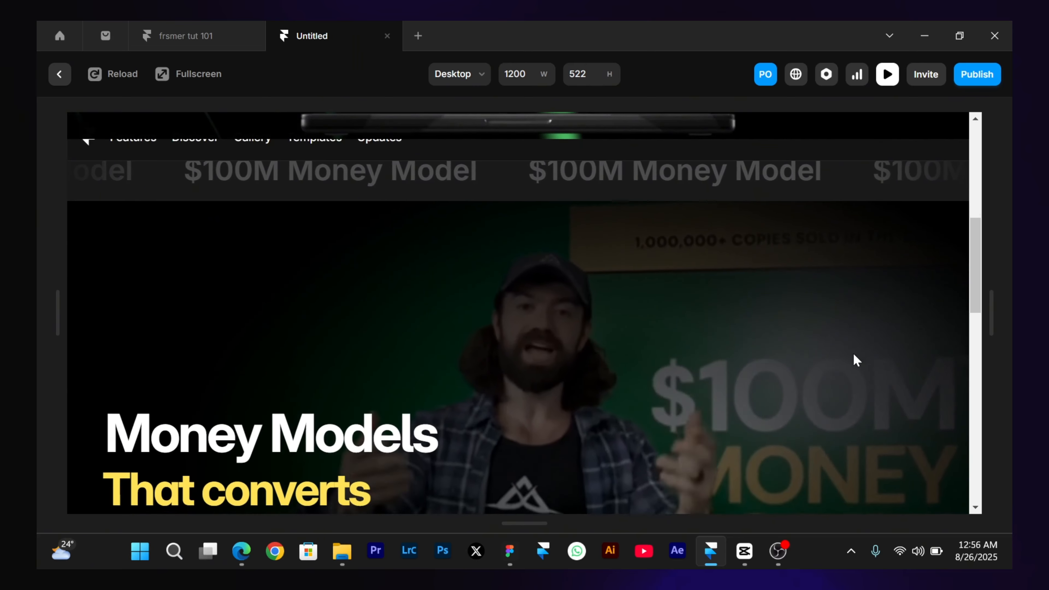
scroll(853, 353, "up", 5)
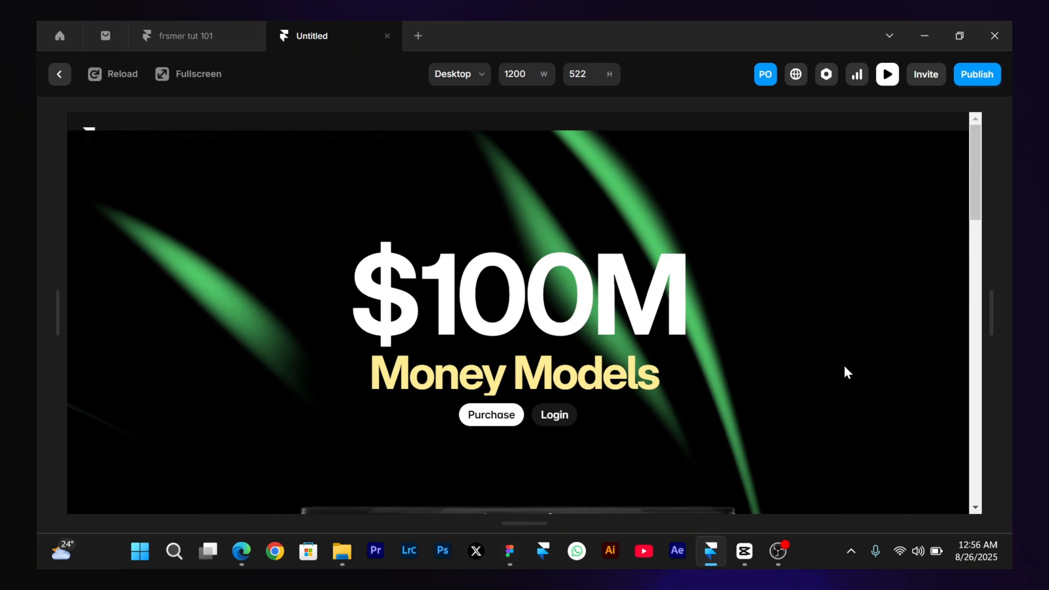
scroll(852, 353, "down", 4)
scroll(852, 353, "down", 5)
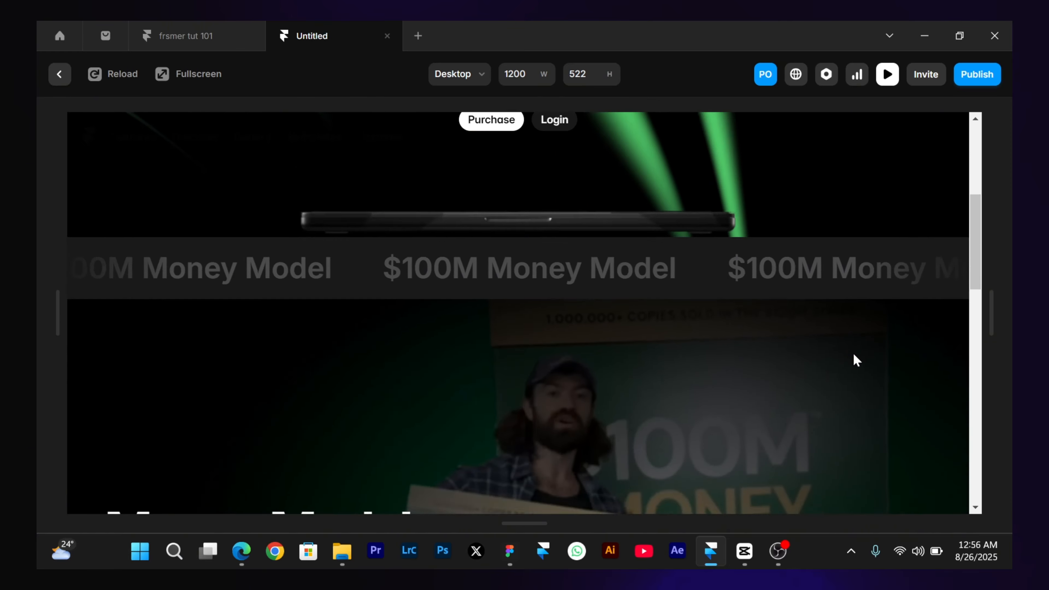
scroll(853, 353, "up", 6)
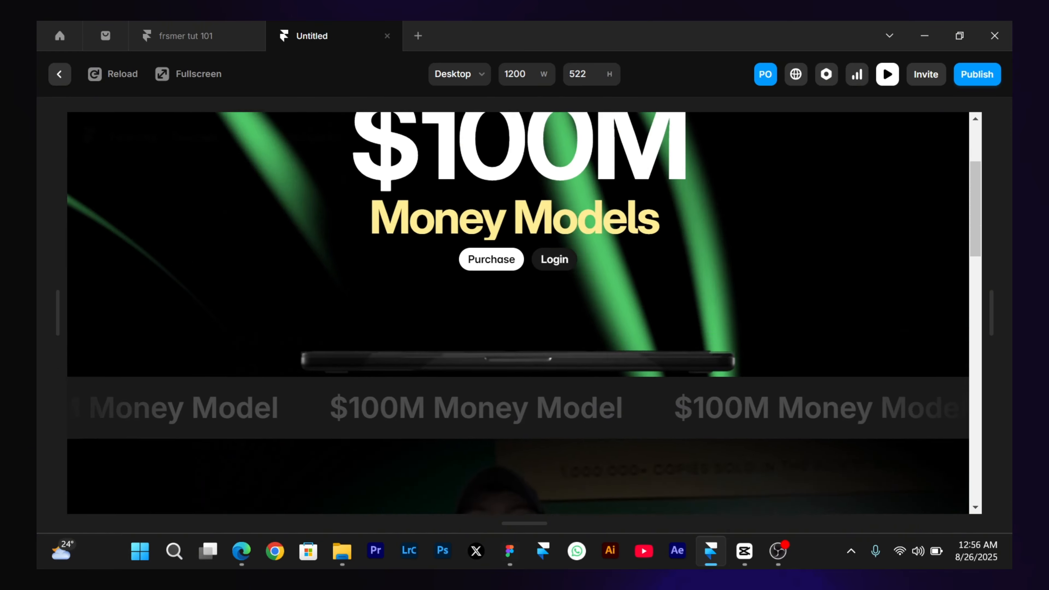
scroll(855, 360, "down", 7)
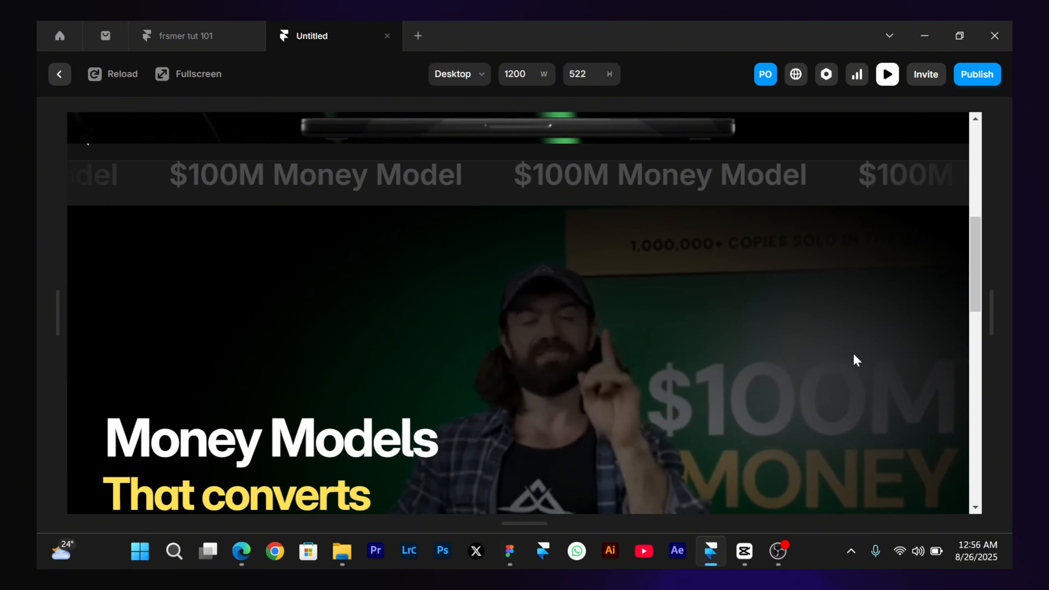
scroll(852, 353, "up", 6)
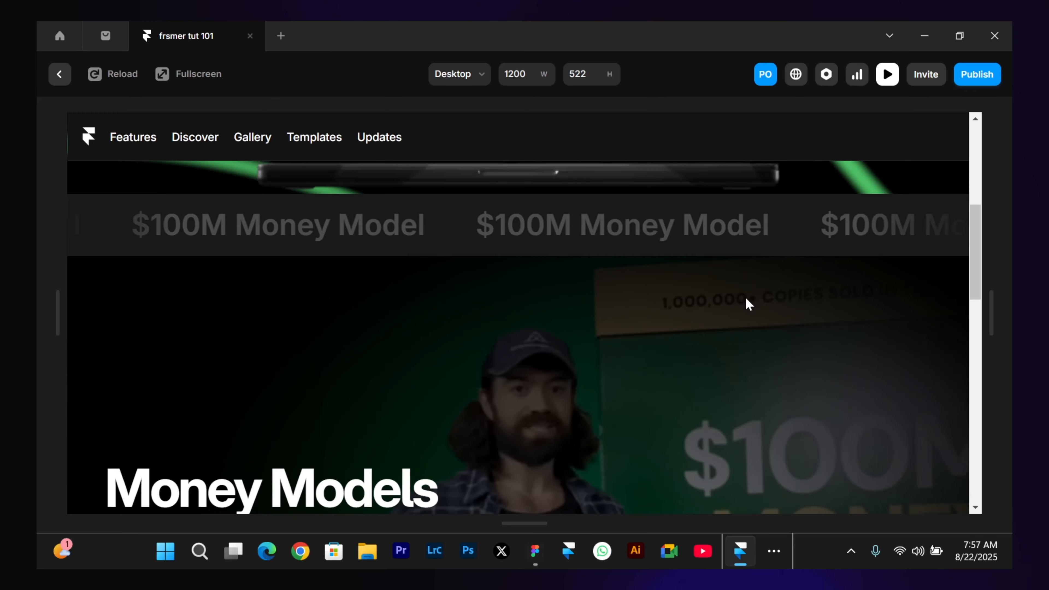
key("Escape")
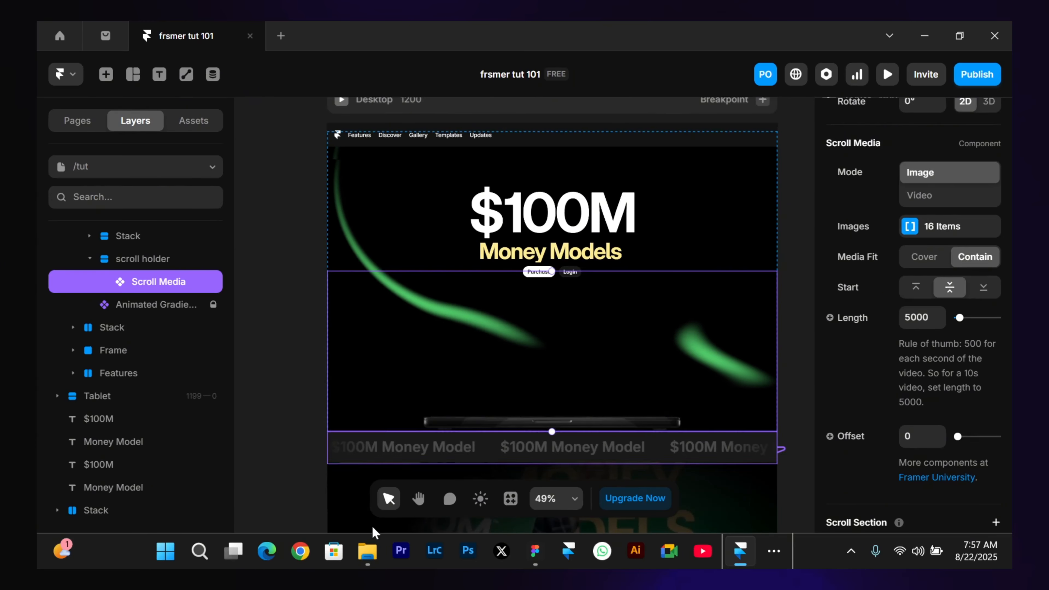
Check the frames in the bulk-image-crop (4) main tut folder in File Explorer and remove the first three images from Framer's Scroll Media list.
left_click(366, 550)
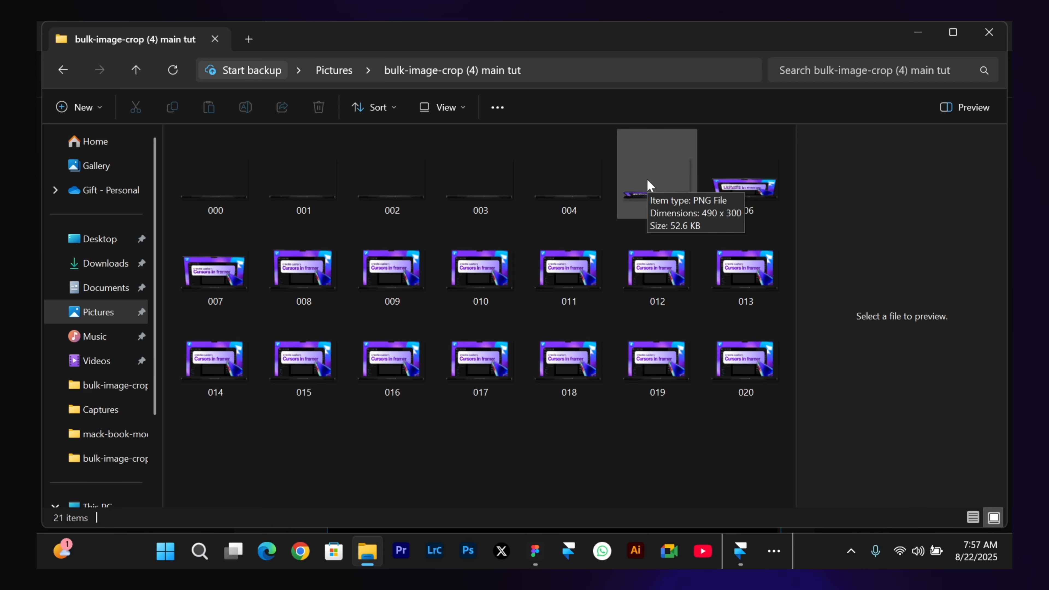
left_click(731, 554)
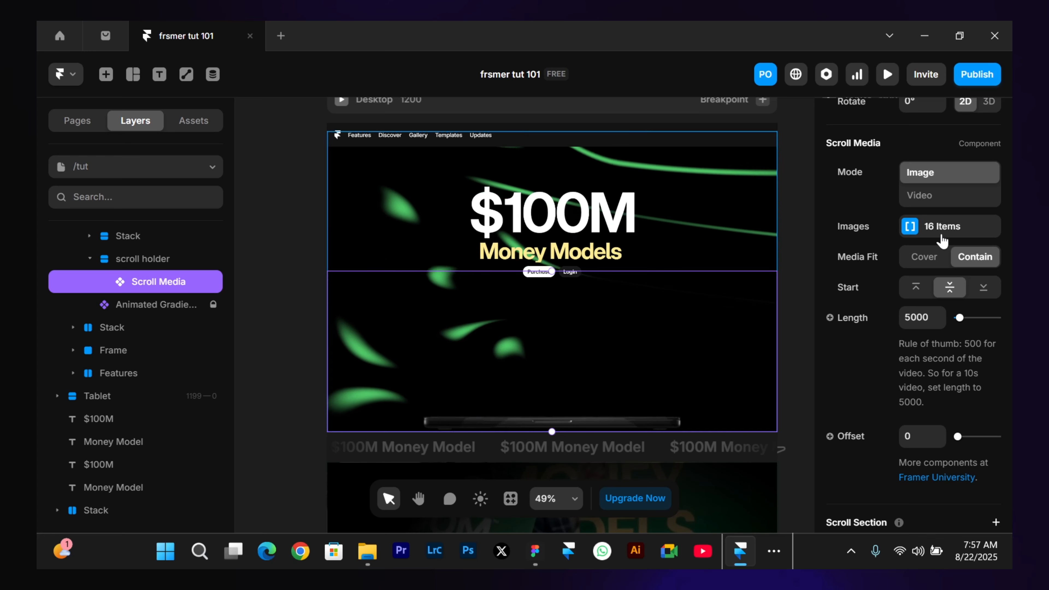
left_click(910, 226)
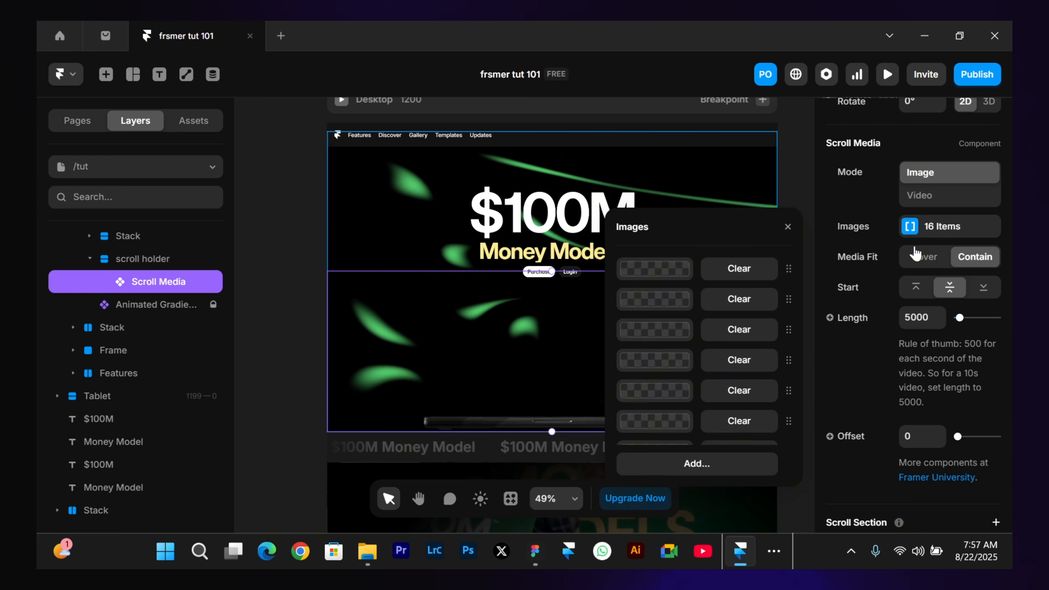
left_click(710, 269)
left_click(727, 285)
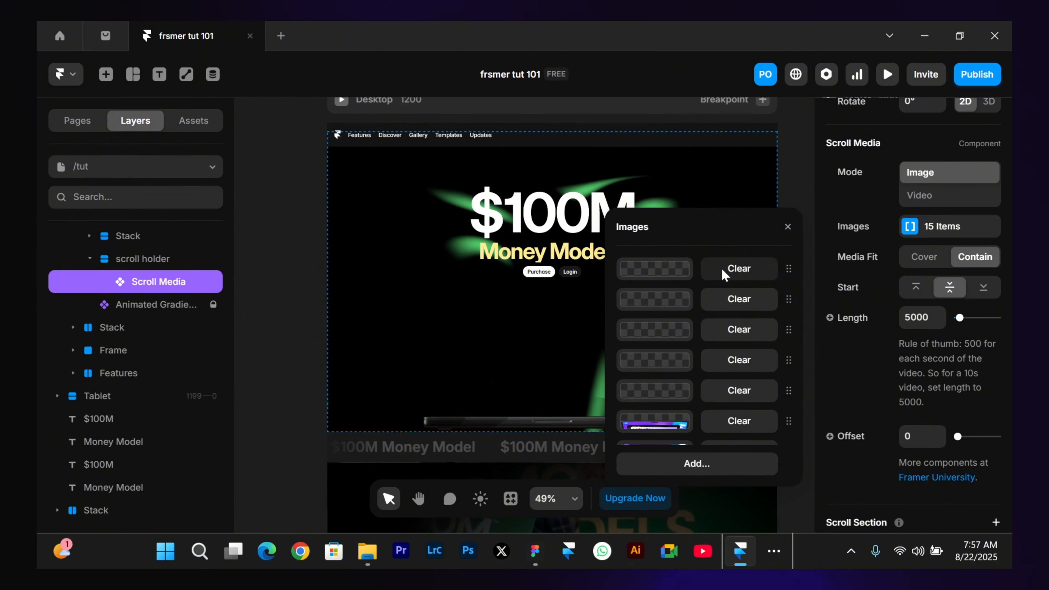
left_click(723, 273)
left_click(739, 291)
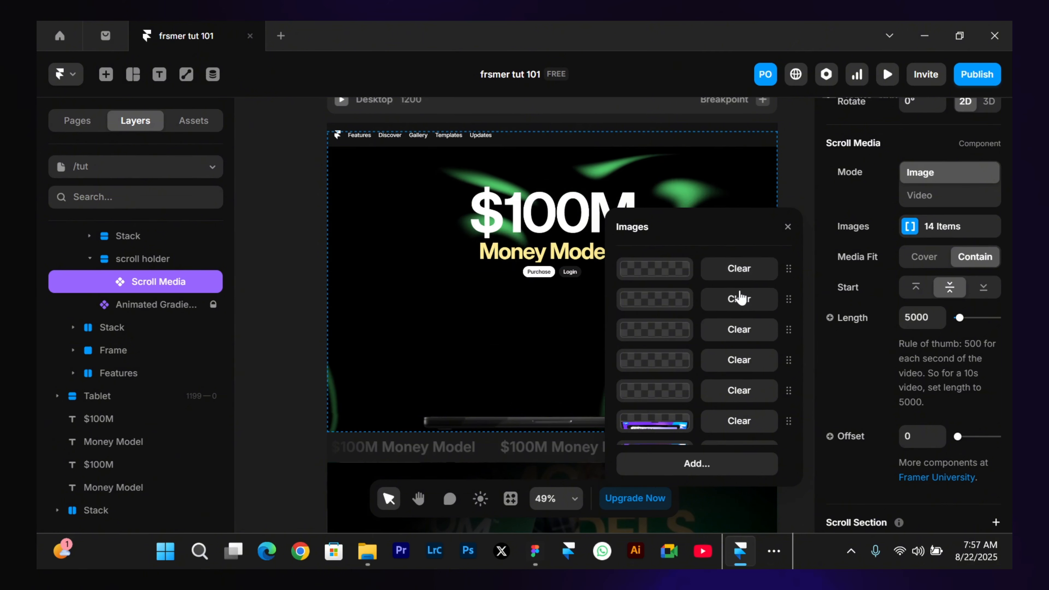
left_click(725, 275)
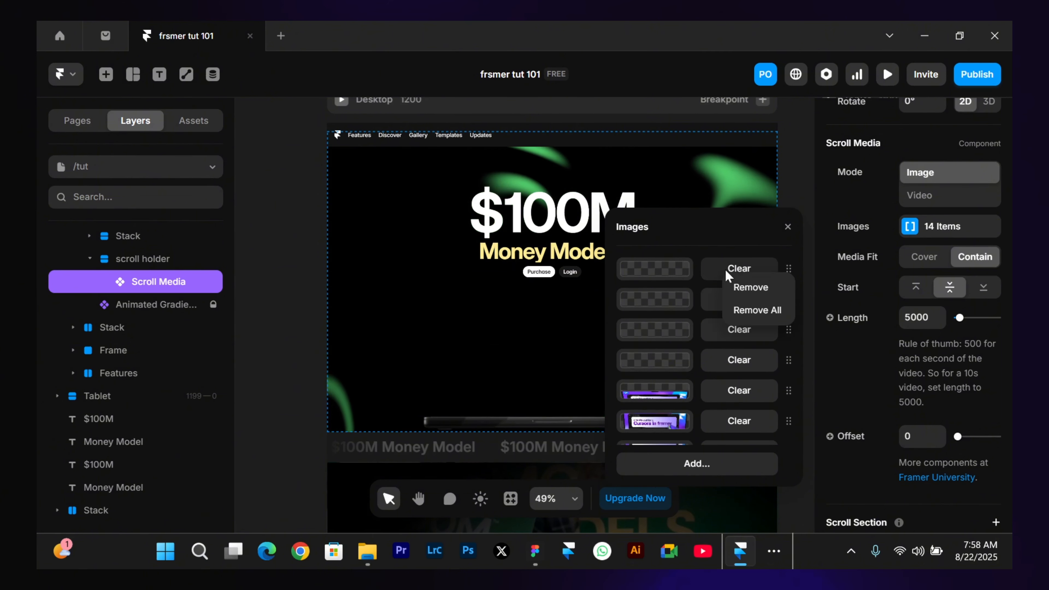
left_click(738, 289)
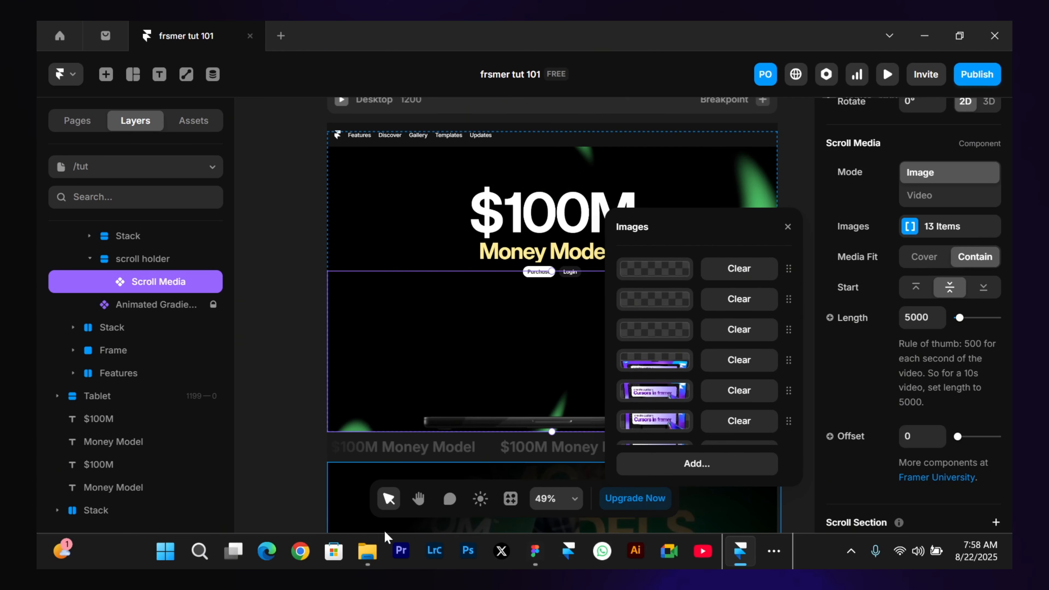
Review the frame sequence in the bulk-image-crop (4) main tut folder in File Explorer and return to the Framer canvas.
left_click(367, 550)
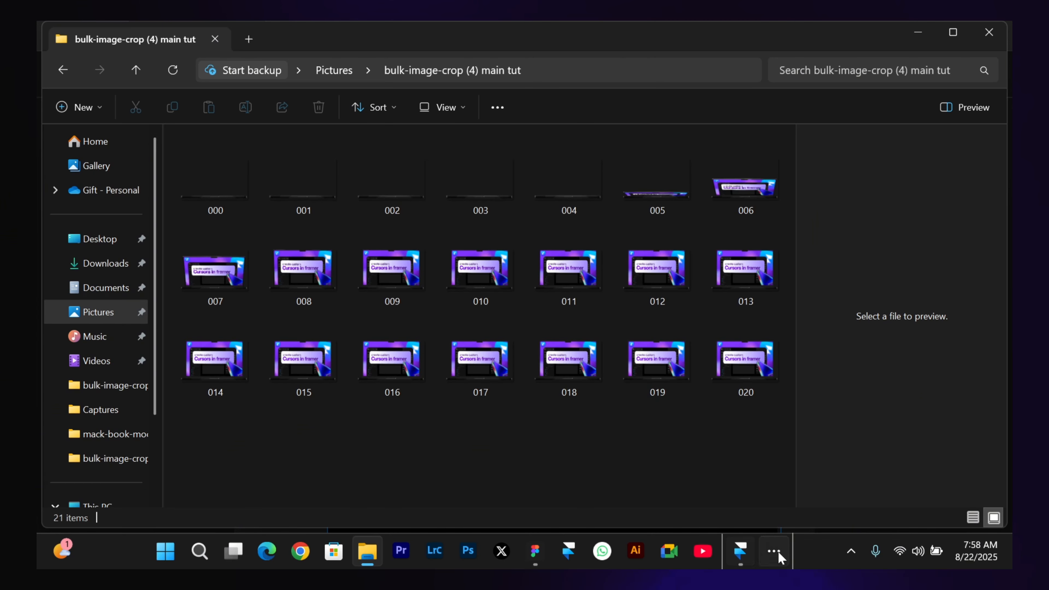
left_click(739, 550)
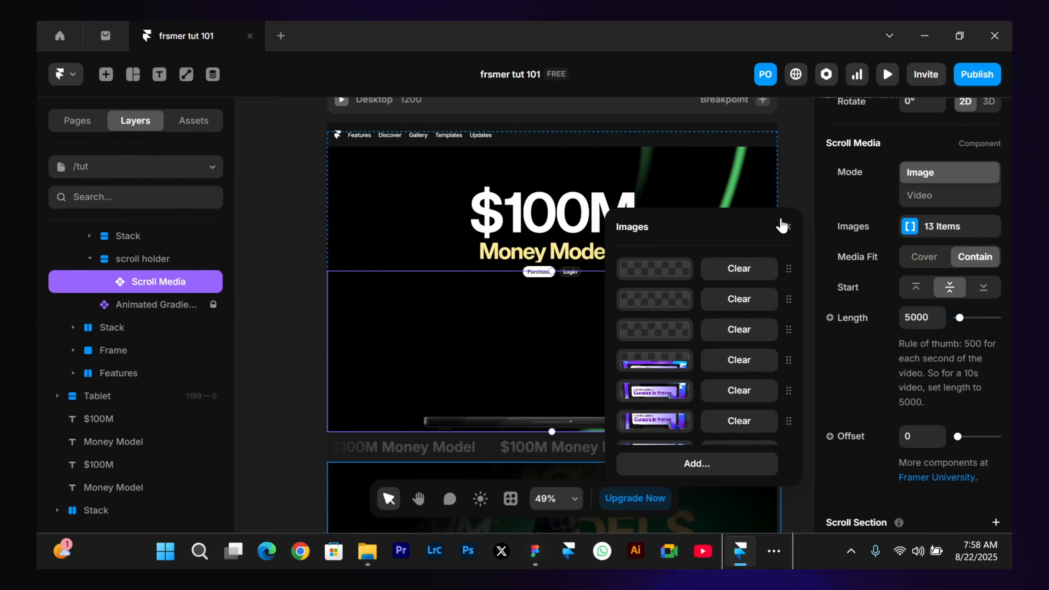
left_click(795, 172)
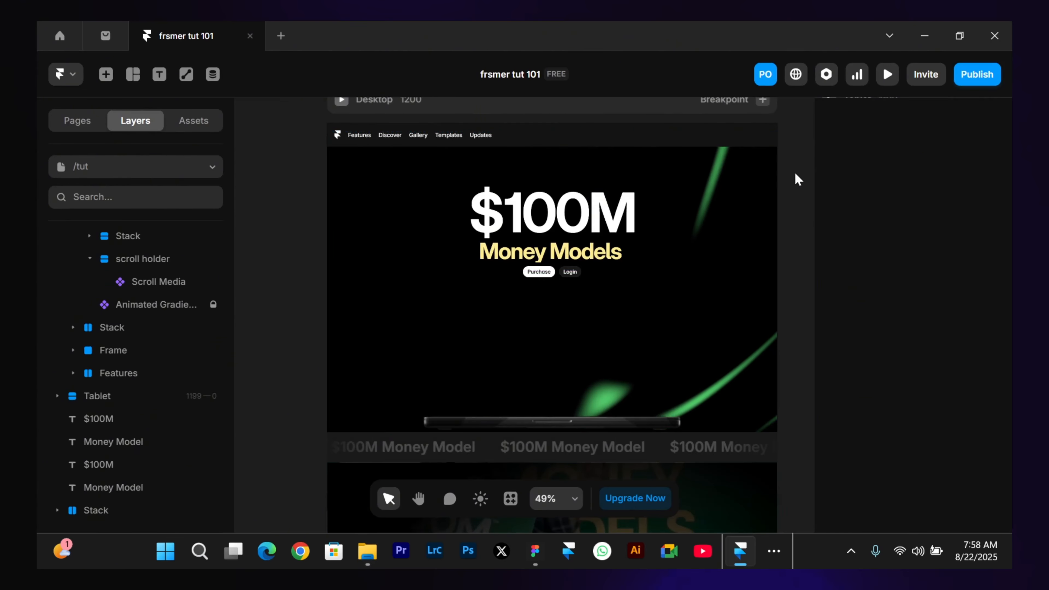
Preview the page again and examine how the laptop opens while scrolling with the shortened image list.
left_click(887, 74)
scroll(986, 224, "down", 10)
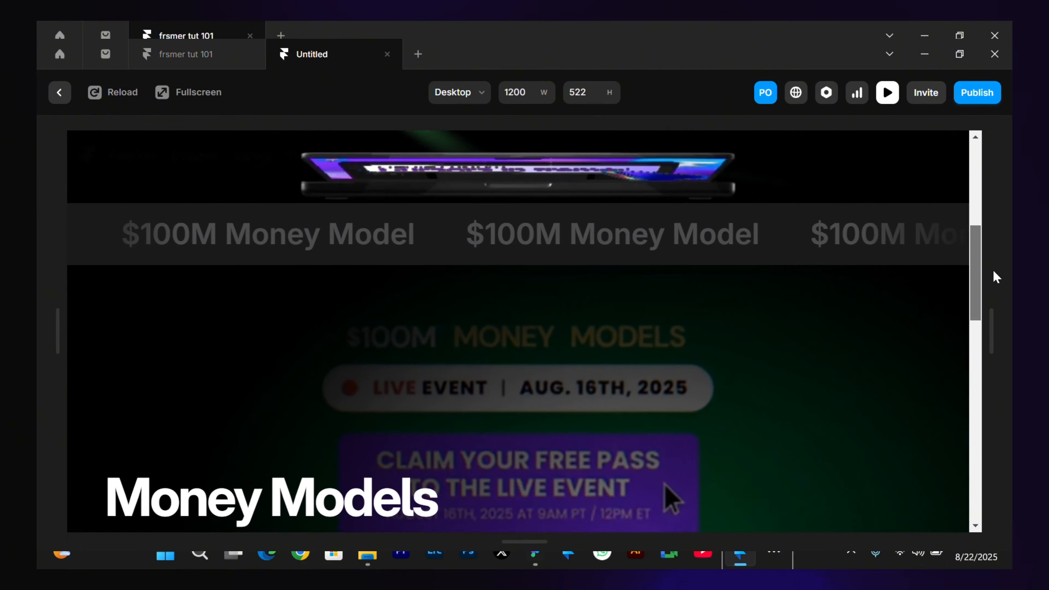
scroll(993, 274, "up", 10)
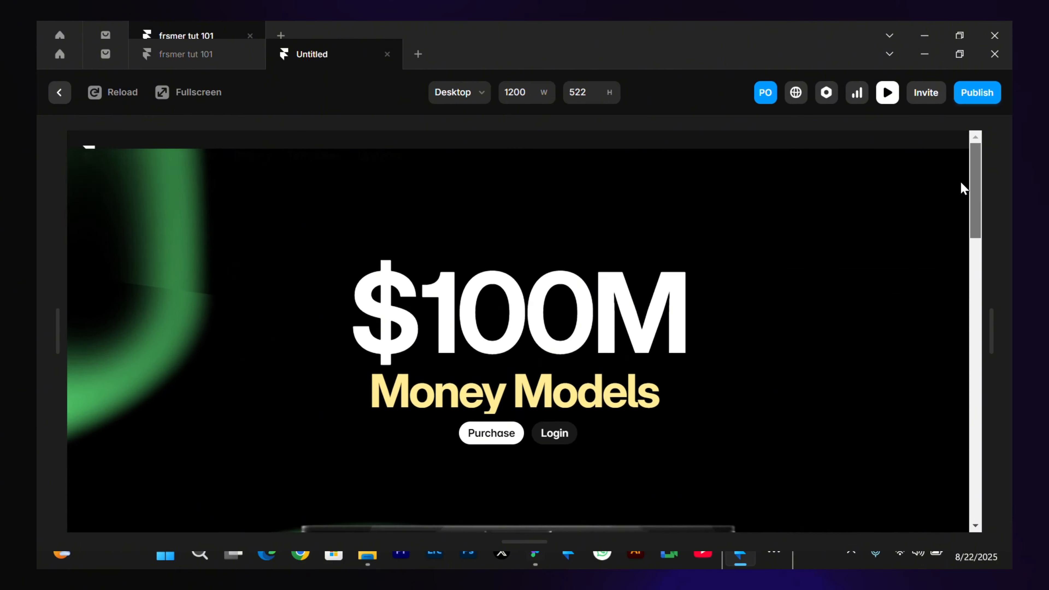
scroll(970, 200, "down", 2)
left_click_drag(970, 200, 976, 274)
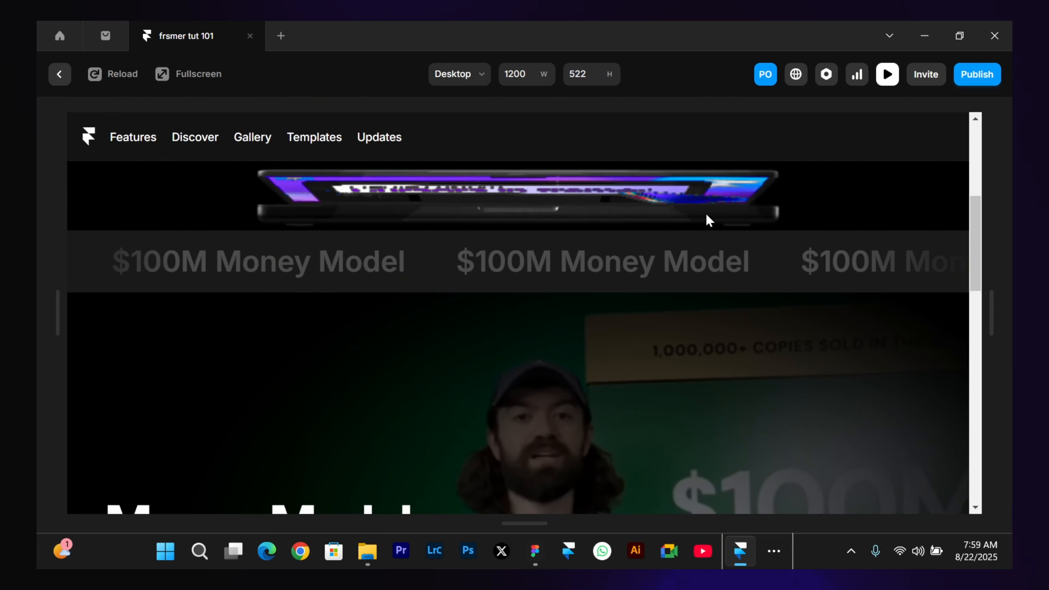
key("Escape")
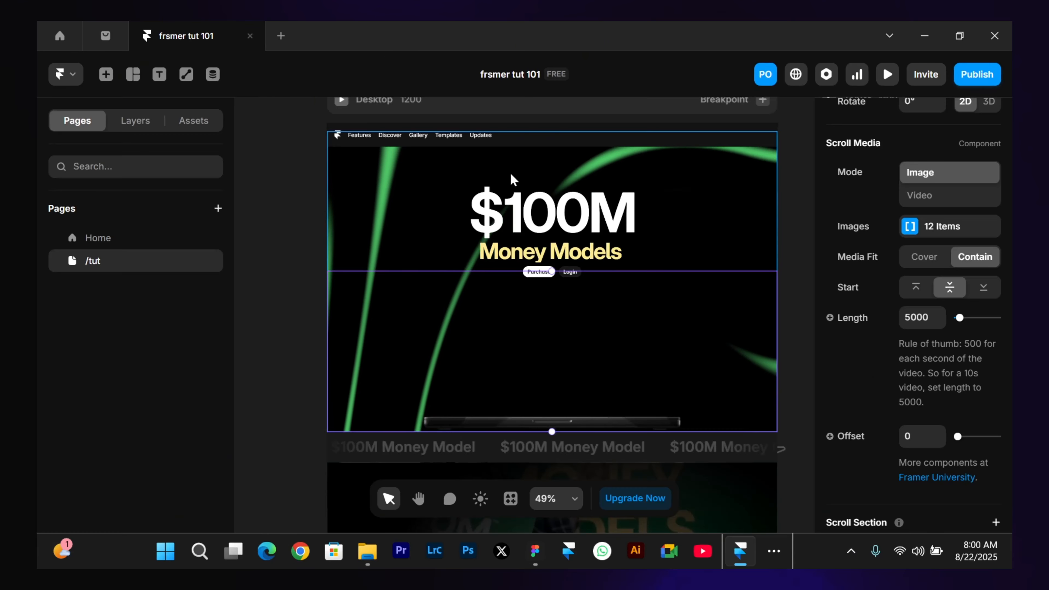
Open the Home page of the project to examine its Scroll Media settings.
left_click(103, 238)
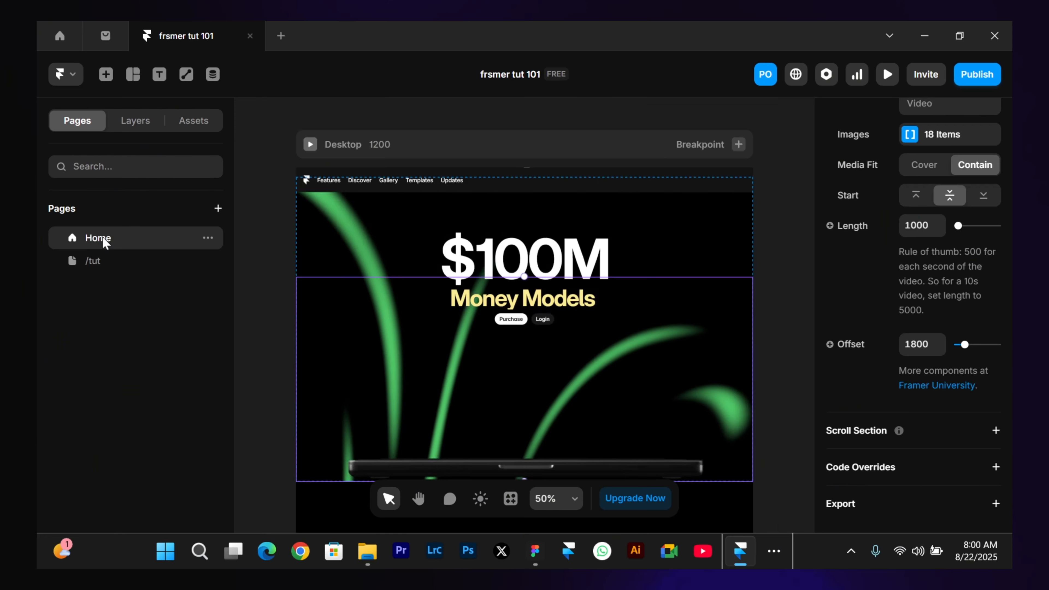
Preview the Home page and examine how the laptop opens and closes while scrolling through the hero.
left_click(310, 144)
scroll(852, 333, "down", 3)
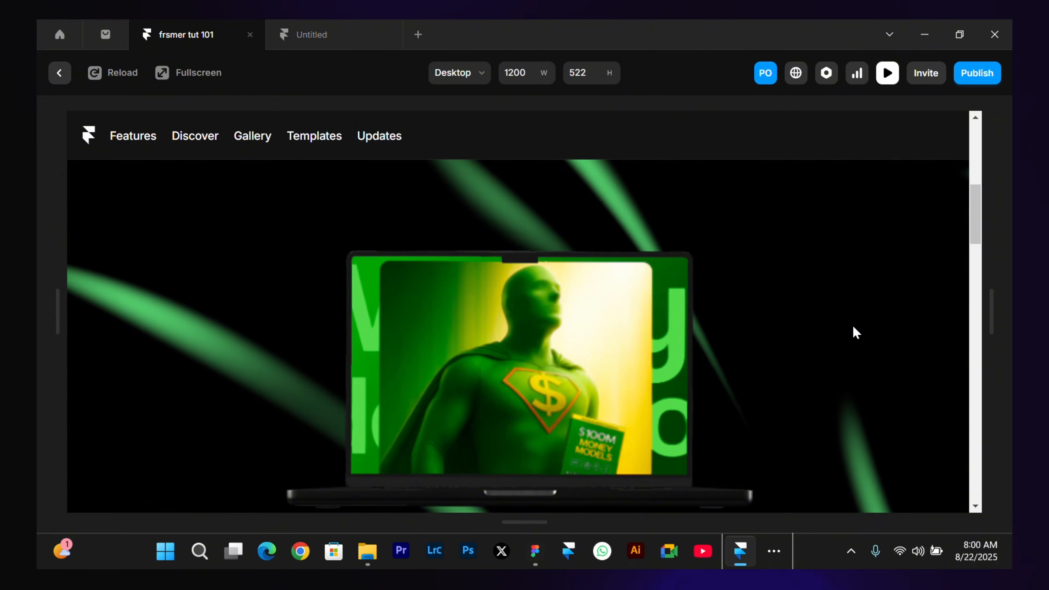
scroll(854, 331, "up", 3)
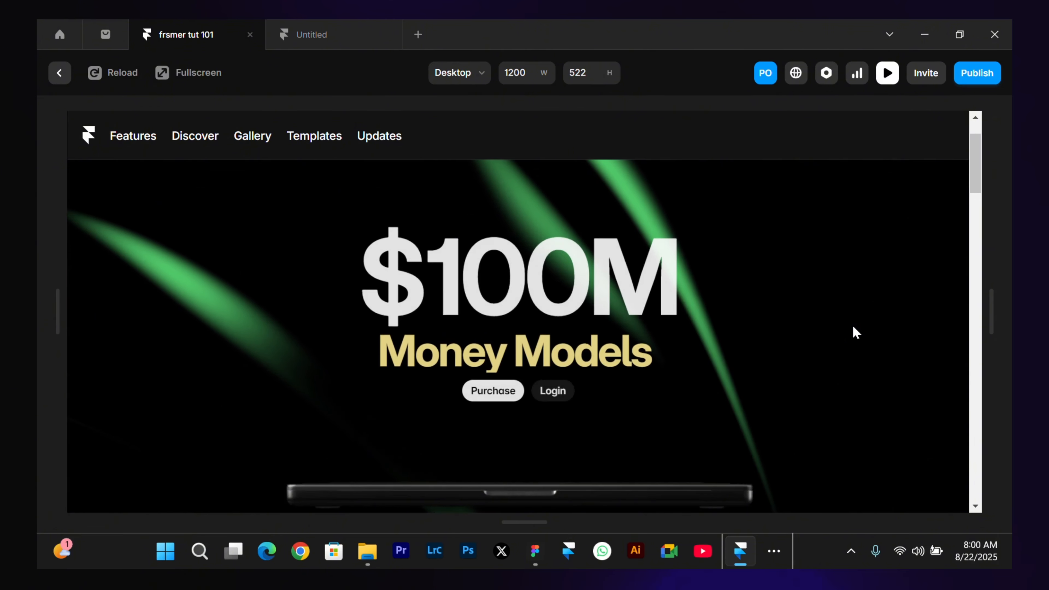
scroll(861, 298, "down", 3)
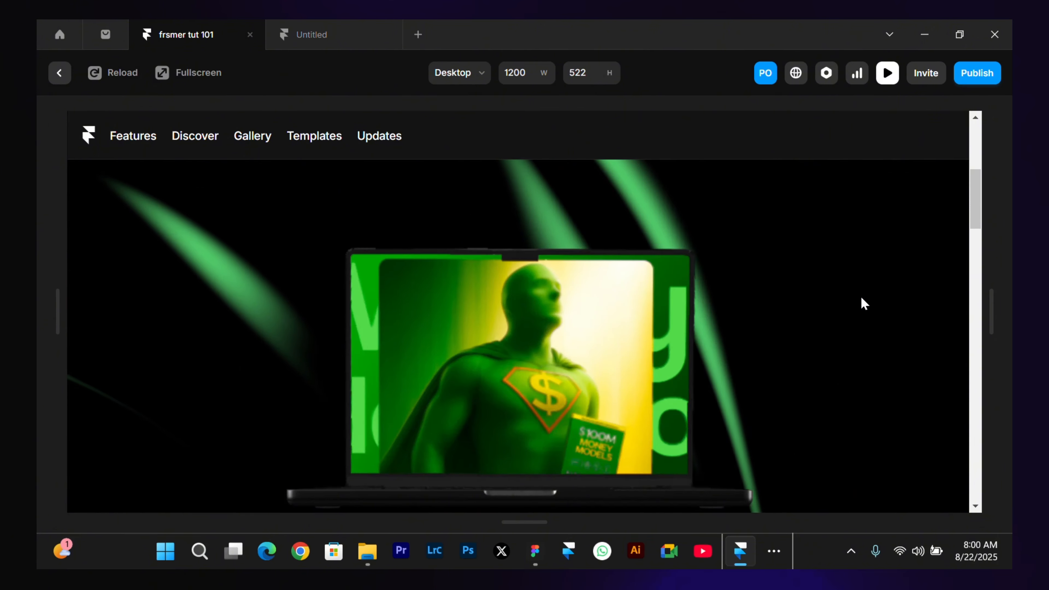
scroll(862, 298, "up", 3)
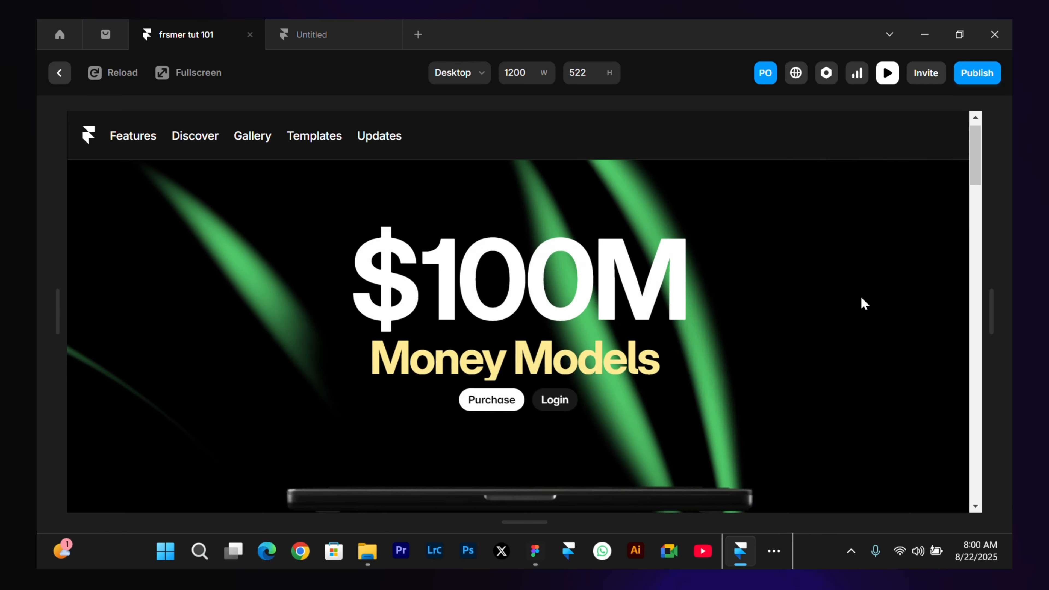
scroll(862, 298, "down", 3)
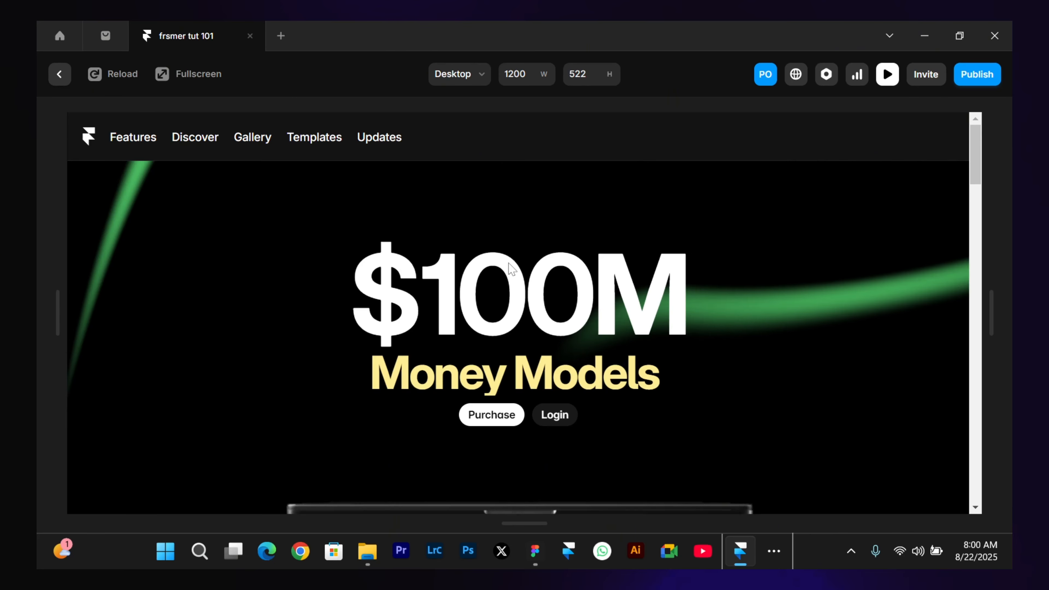
scroll(508, 263, "down", 3)
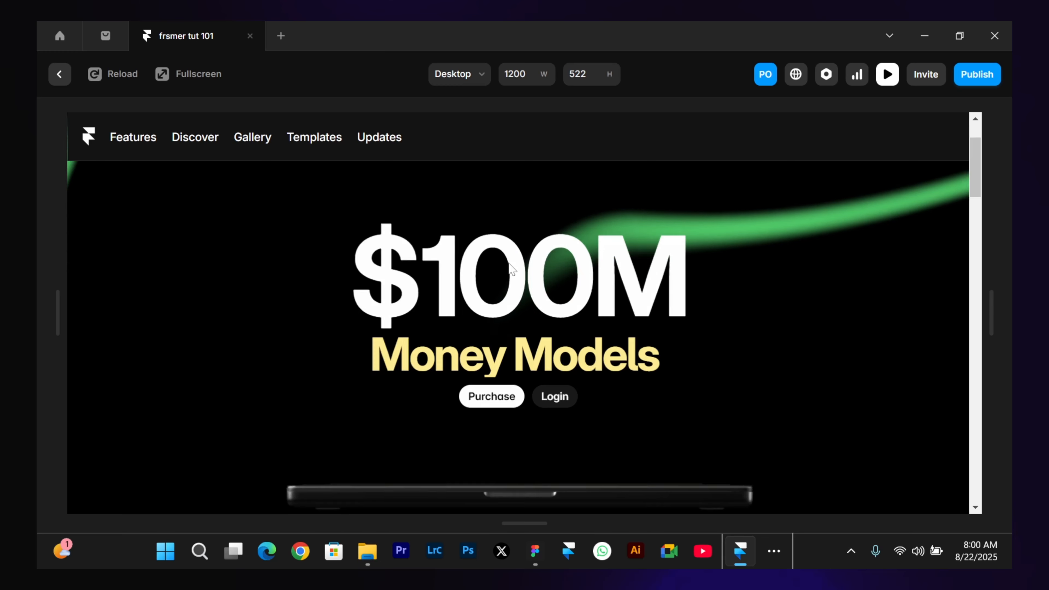
scroll(509, 267, "up", 3)
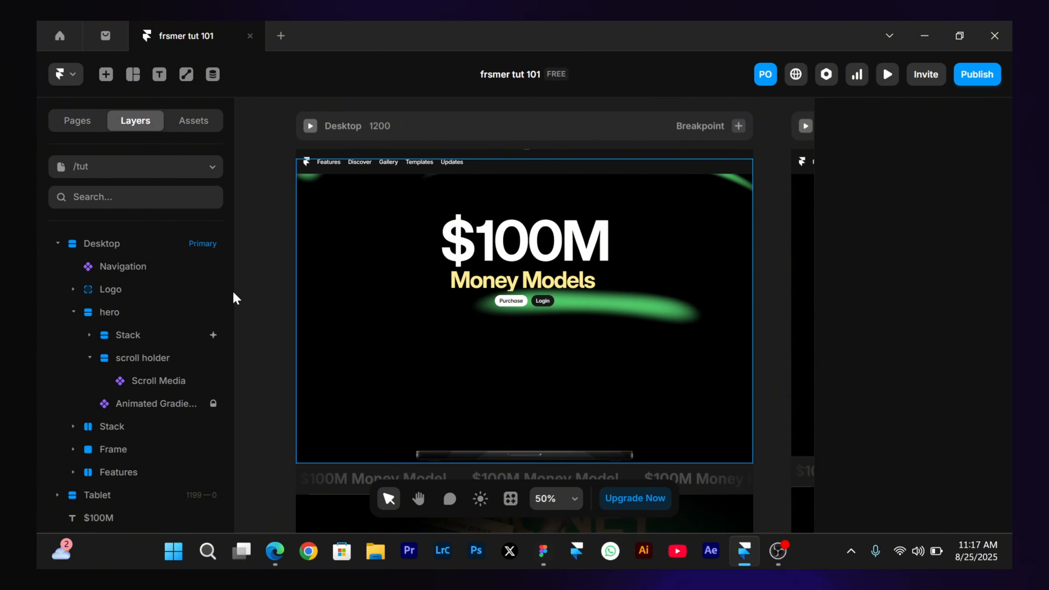
Wrap the hero of the /tut page in a new stack and rename that stack "sticky holder".
left_click(159, 320)
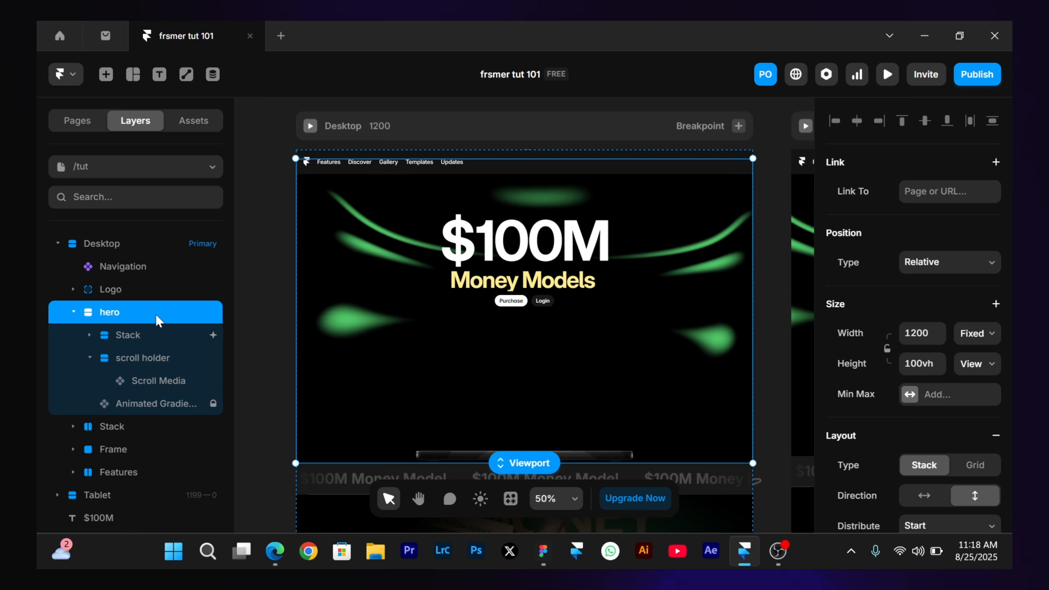
key("shift+a")
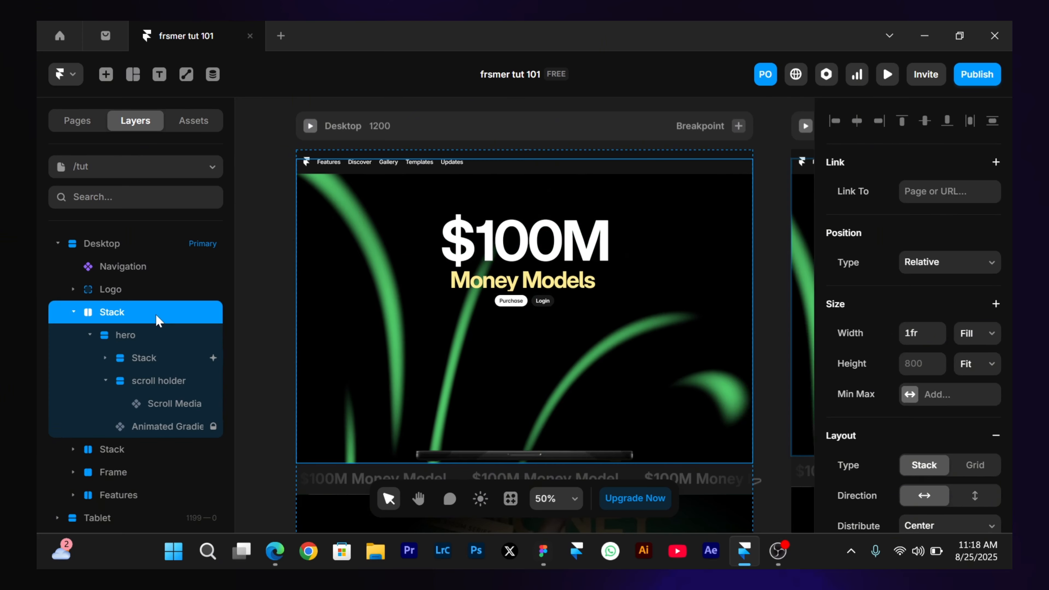
double_click(156, 314)
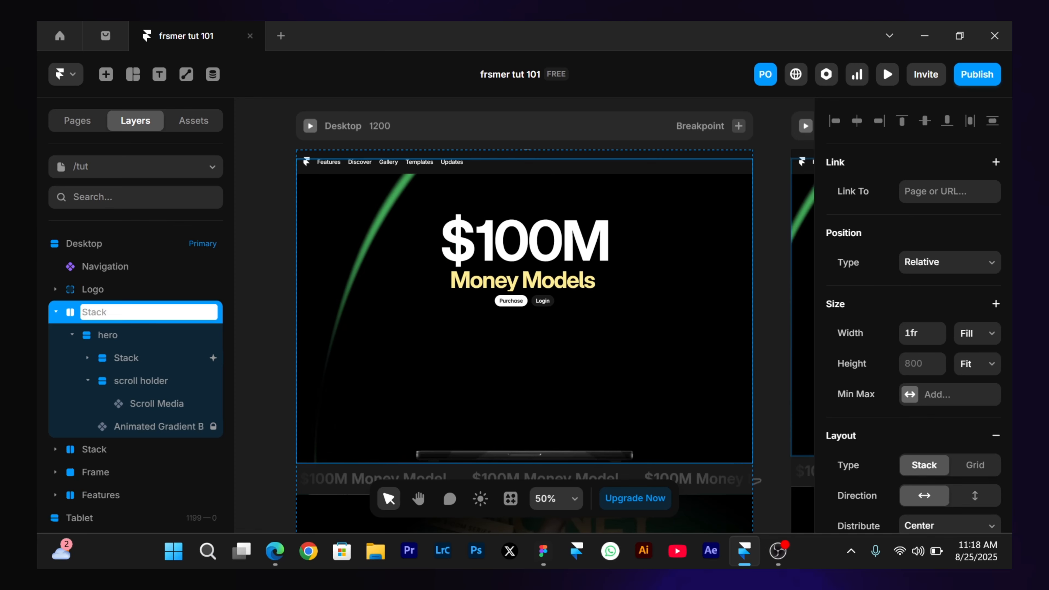
type("sticky holder")
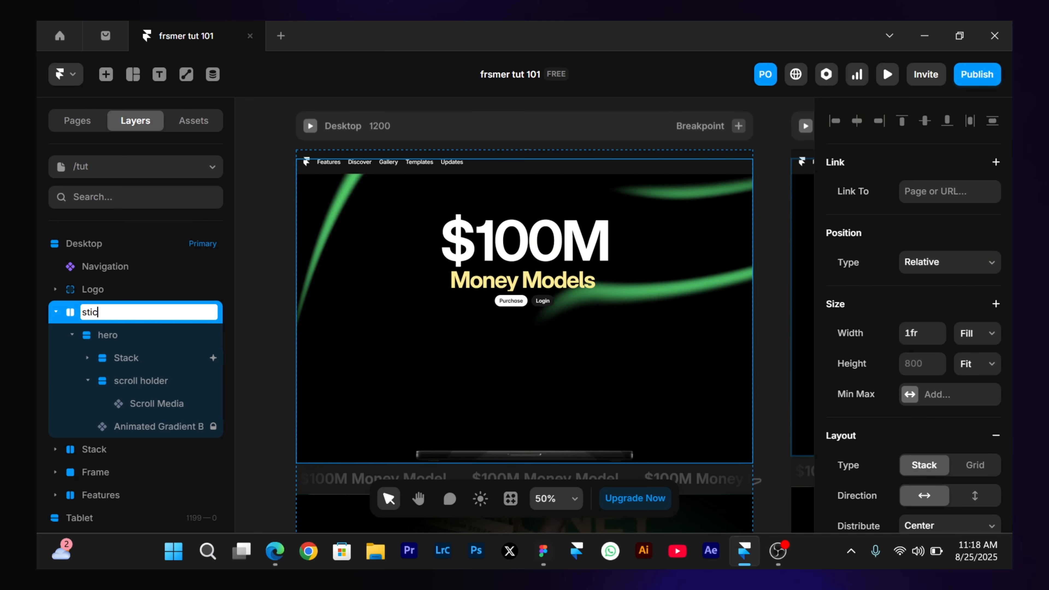
key("Return")
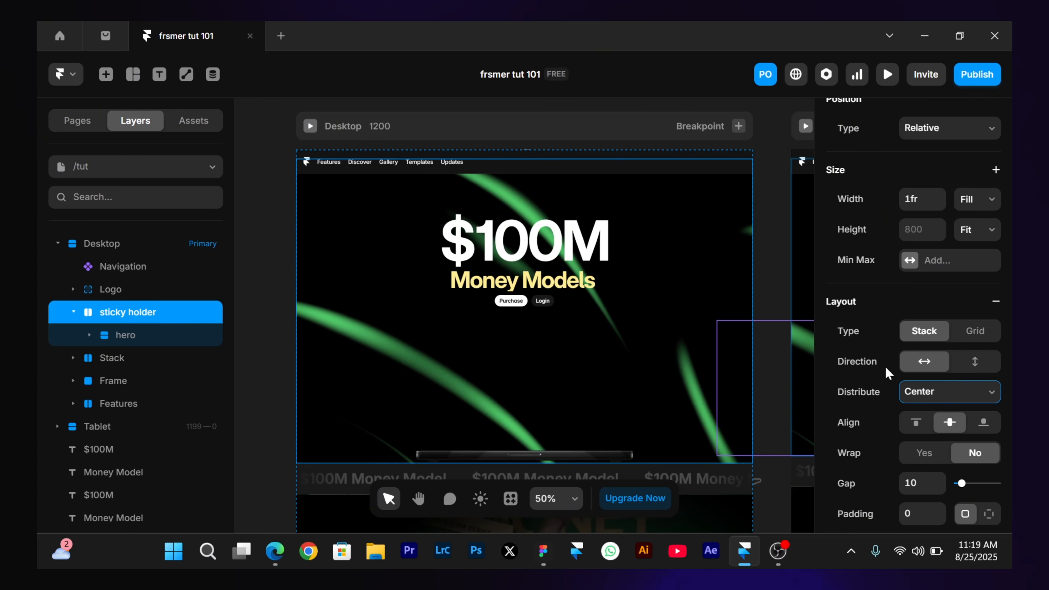
Set the sticky holder to vertical direction with Start distribution and a fixed height of 2744.
left_click(974, 365)
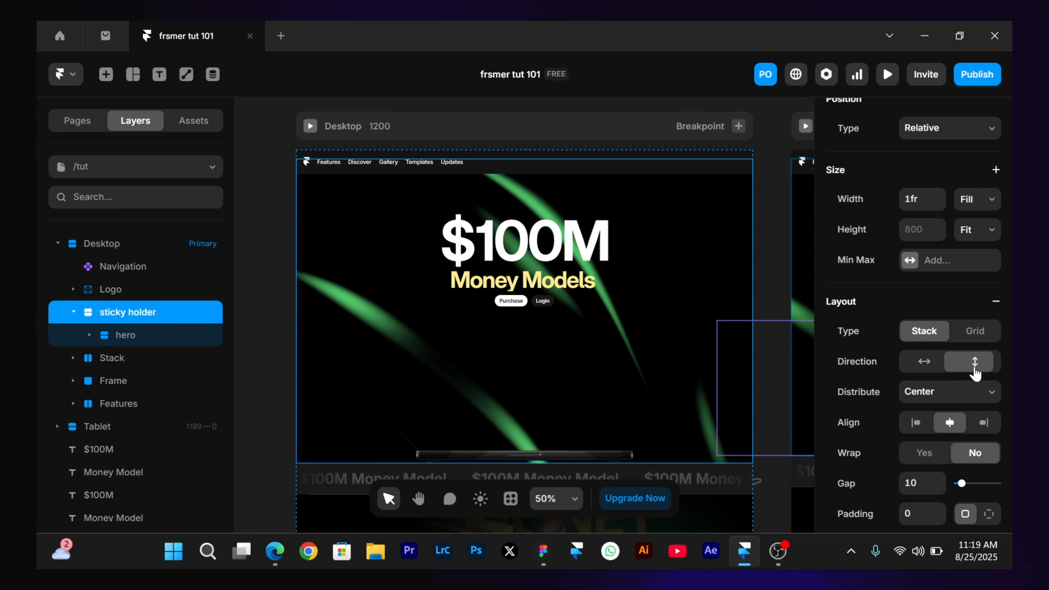
left_click(928, 390)
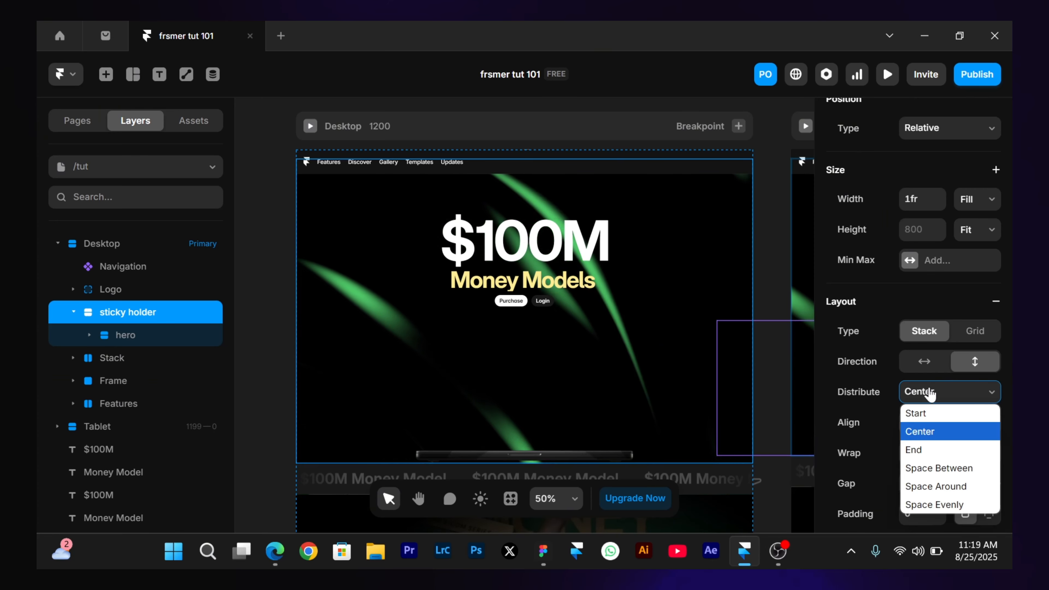
left_click(927, 413)
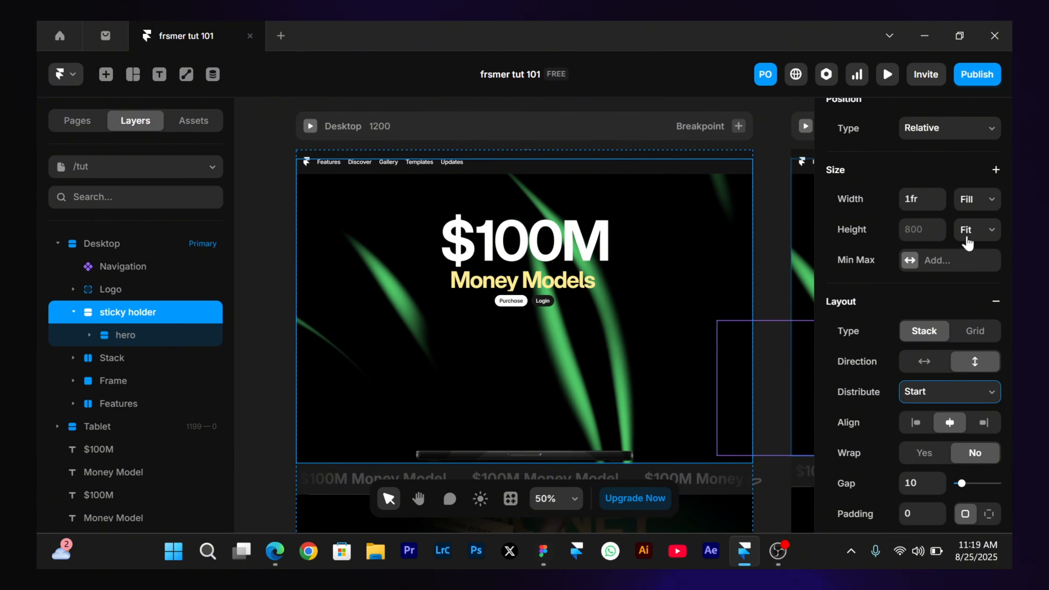
left_click(966, 237)
left_click(971, 252)
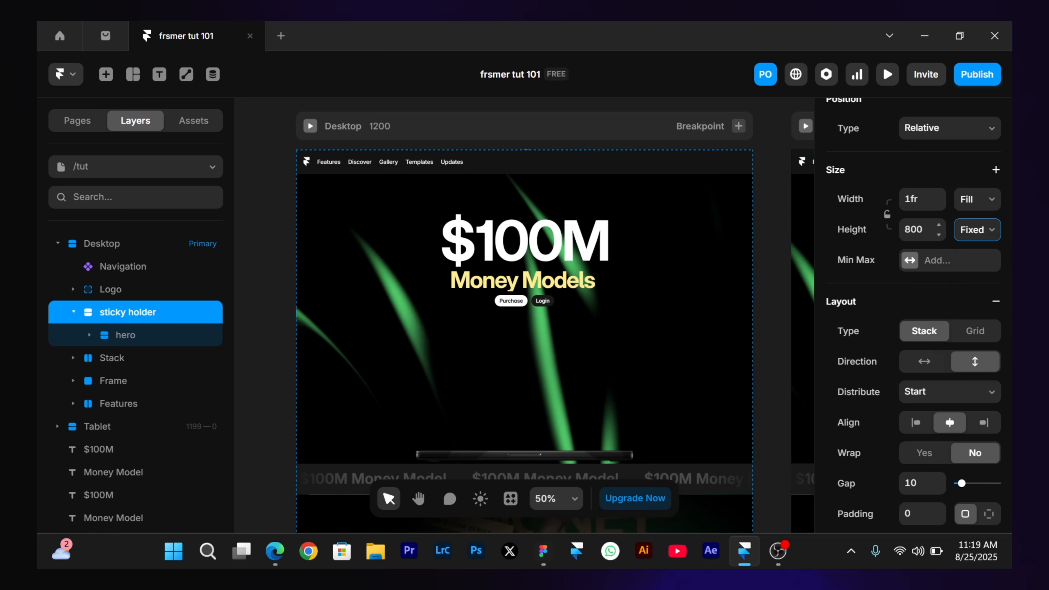
type("3000")
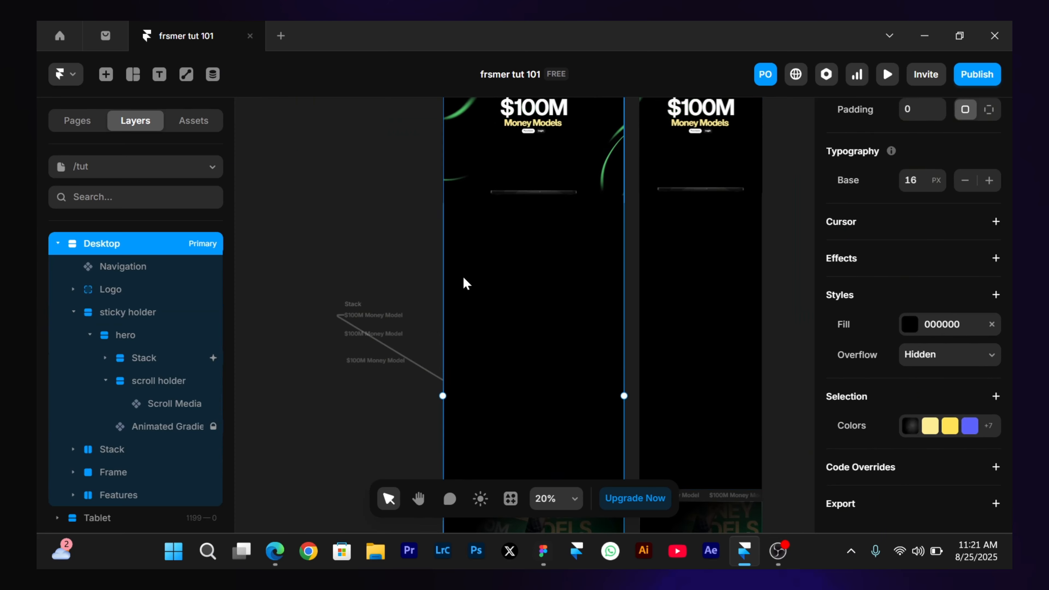
Change the position type of the hero inside the sticky holder to Sticky.
scroll(489, 266, "down", 3)
scroll(488, 267, "up", 2)
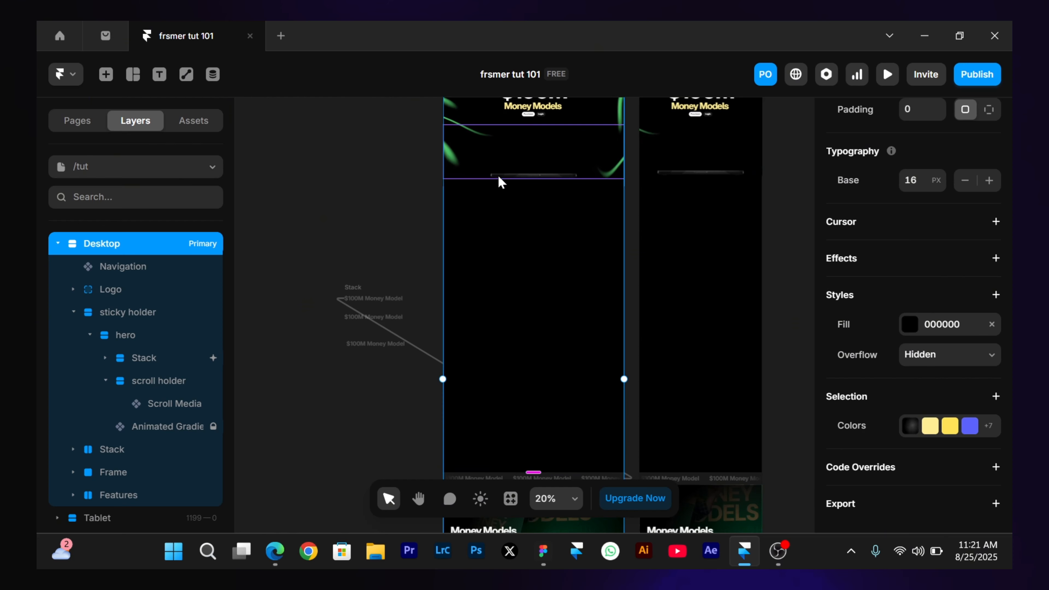
scroll(501, 182, "up", 3)
left_click(318, 306)
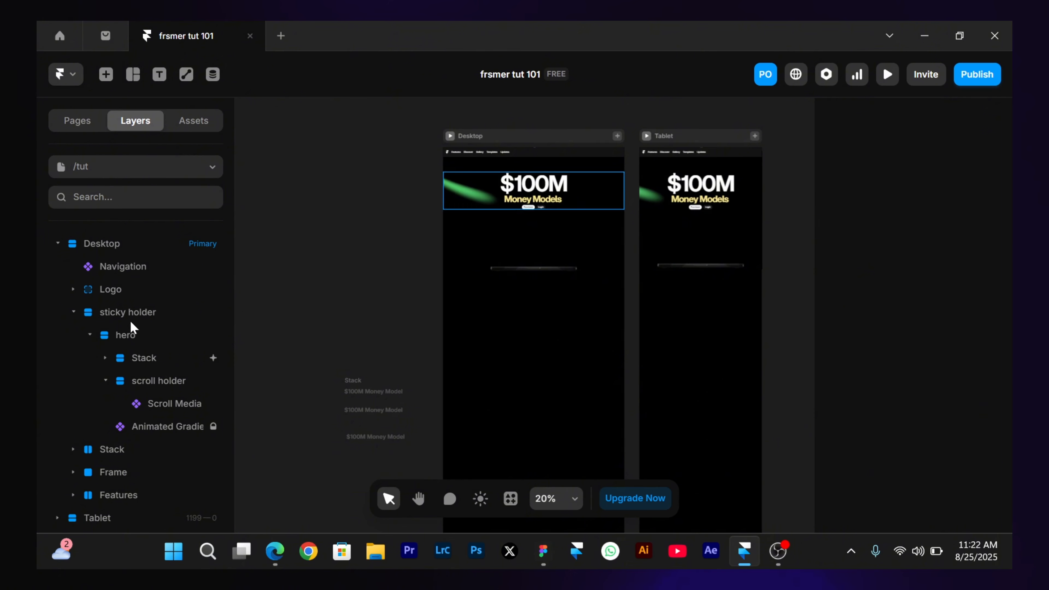
left_click(129, 335)
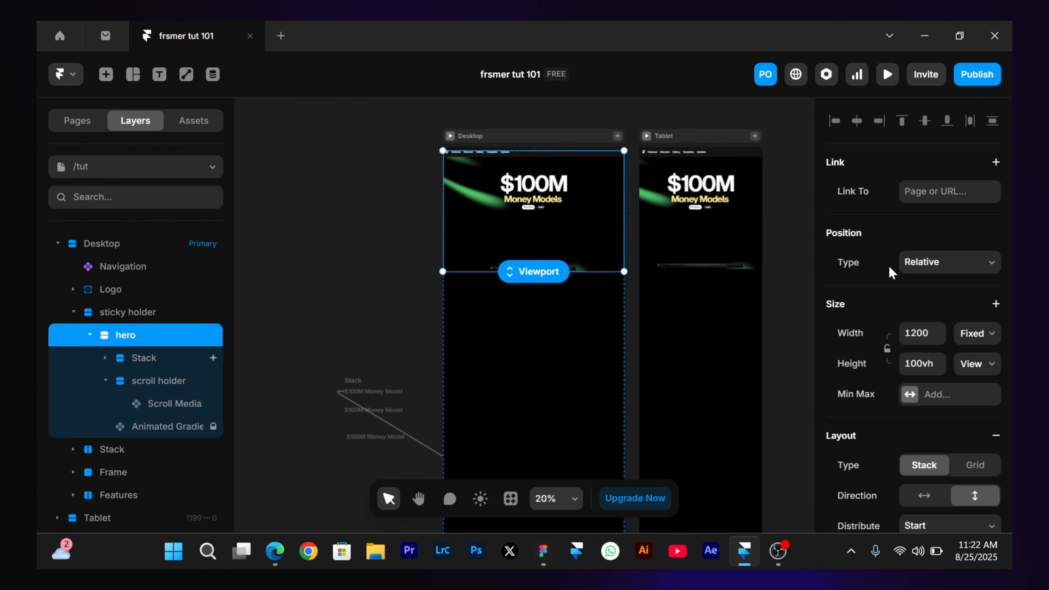
left_click(945, 269)
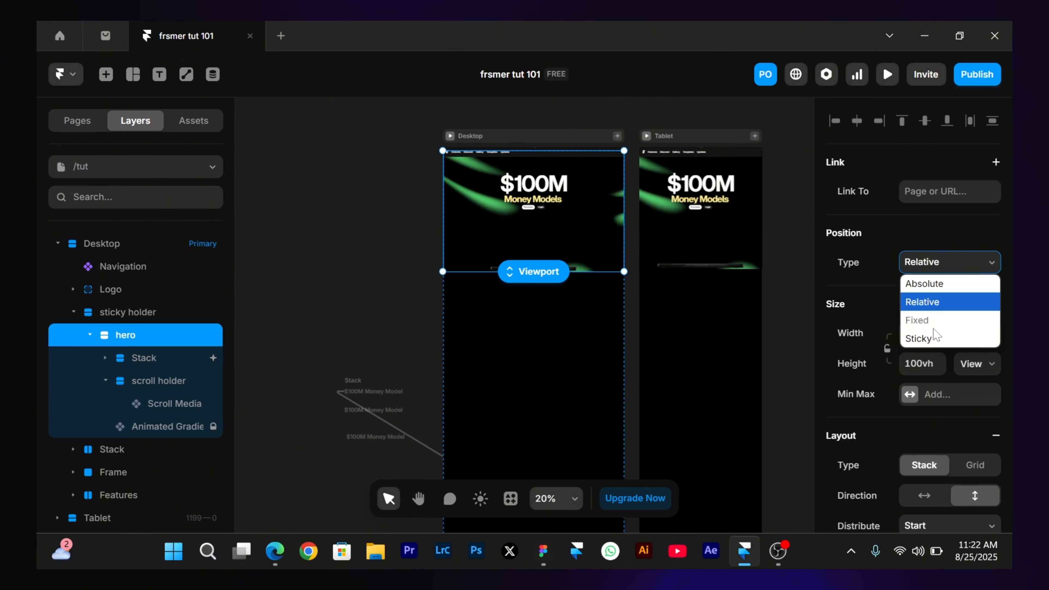
left_click(936, 337)
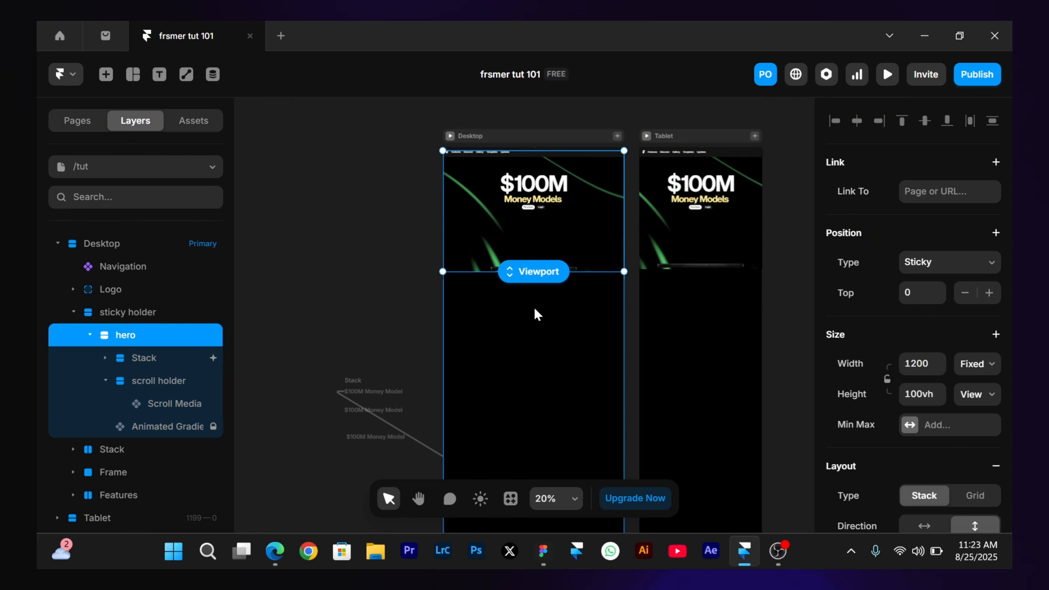
Review the sticky holder's layout and style settings, and preview how the laptop opens in the sticky hero while scrolling.
left_click(157, 314)
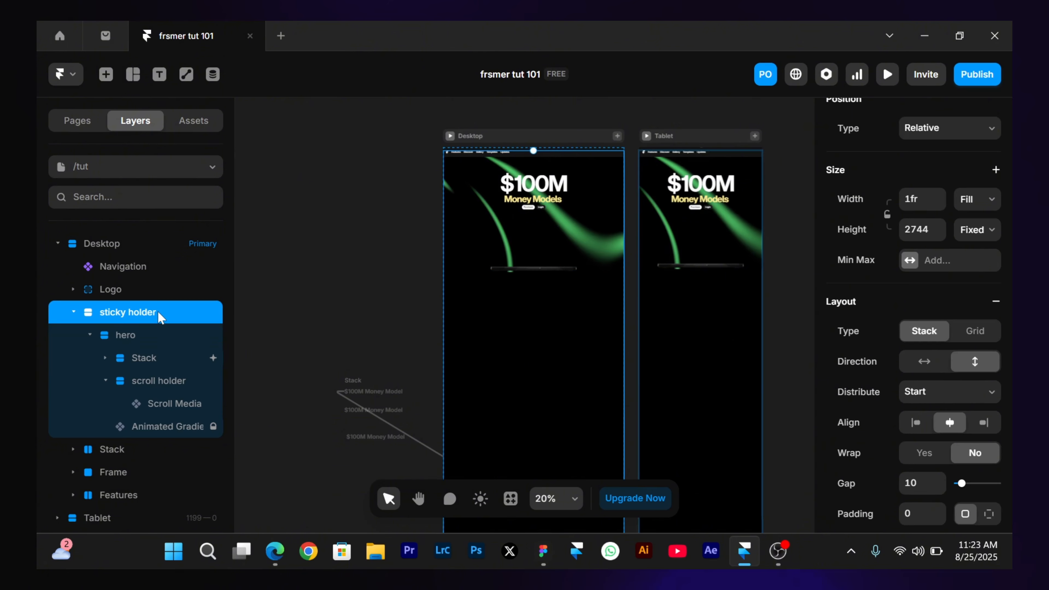
scroll(847, 401, "down", 8)
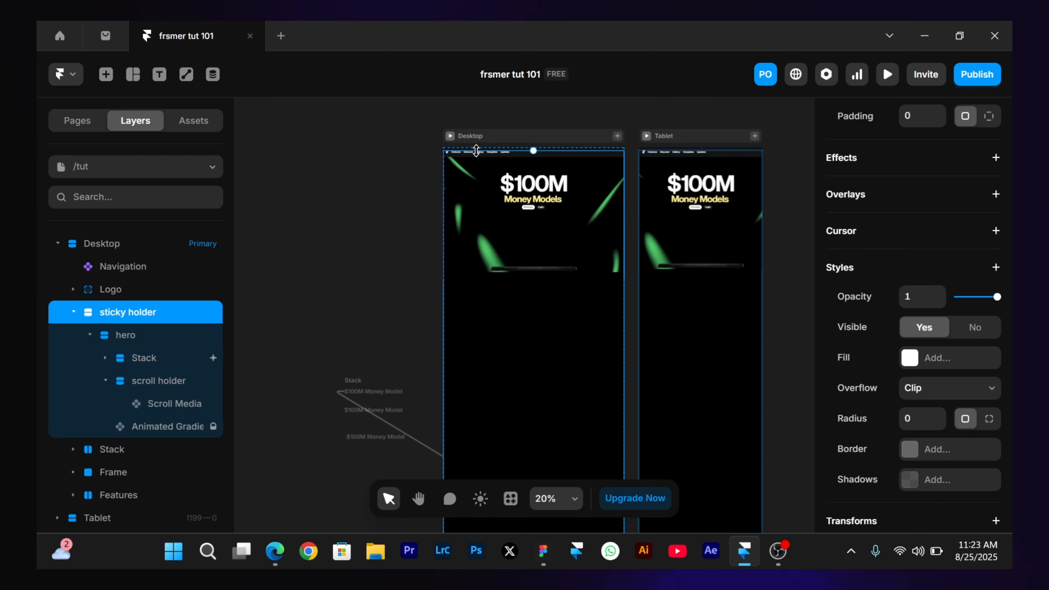
left_click(507, 147)
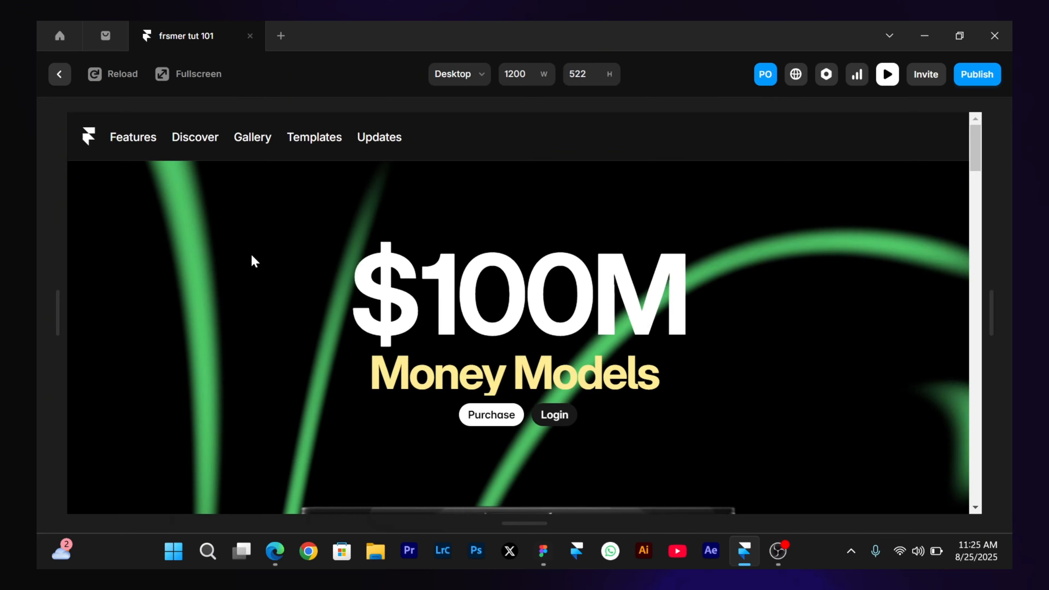
scroll(252, 256, "down", 1)
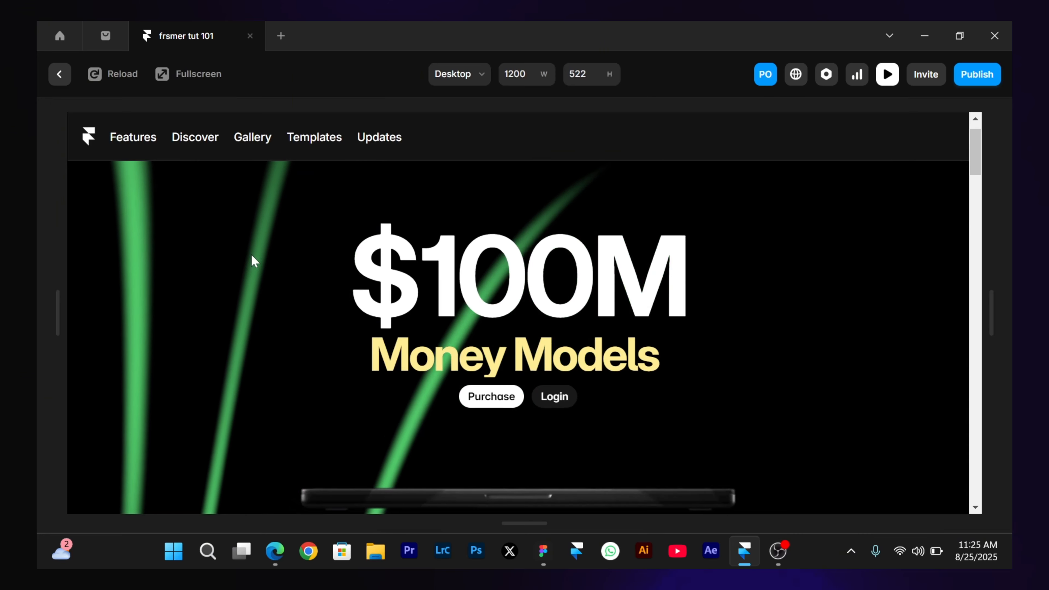
scroll(252, 256, "down", 5)
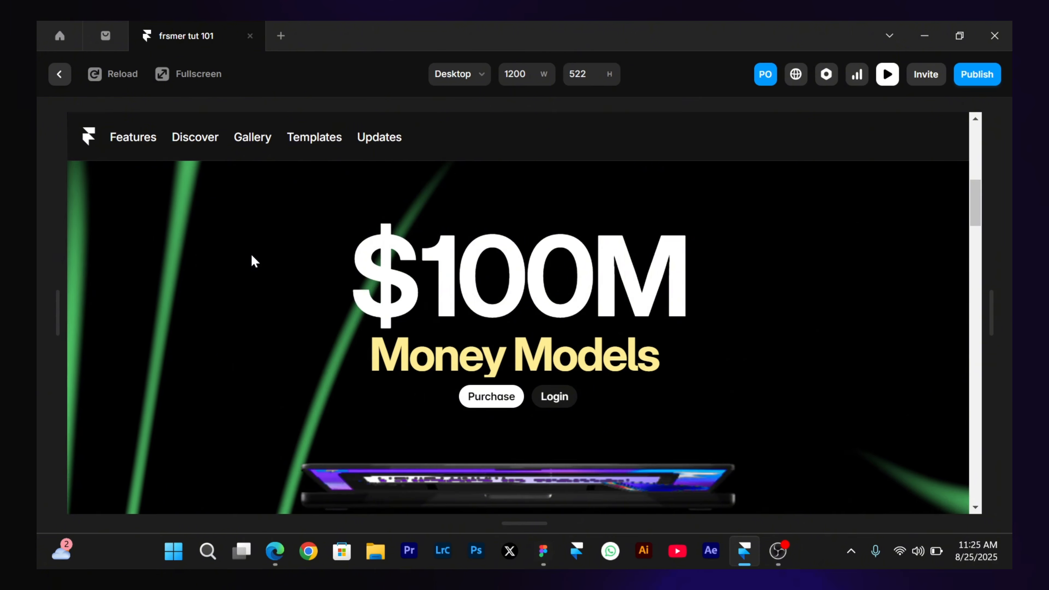
scroll(252, 256, "down", 3)
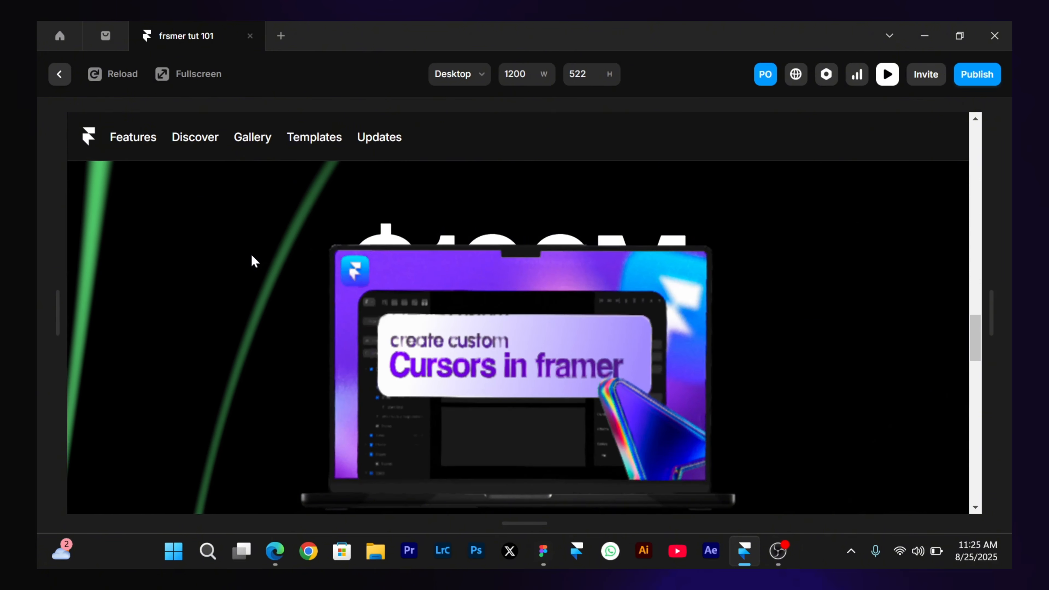
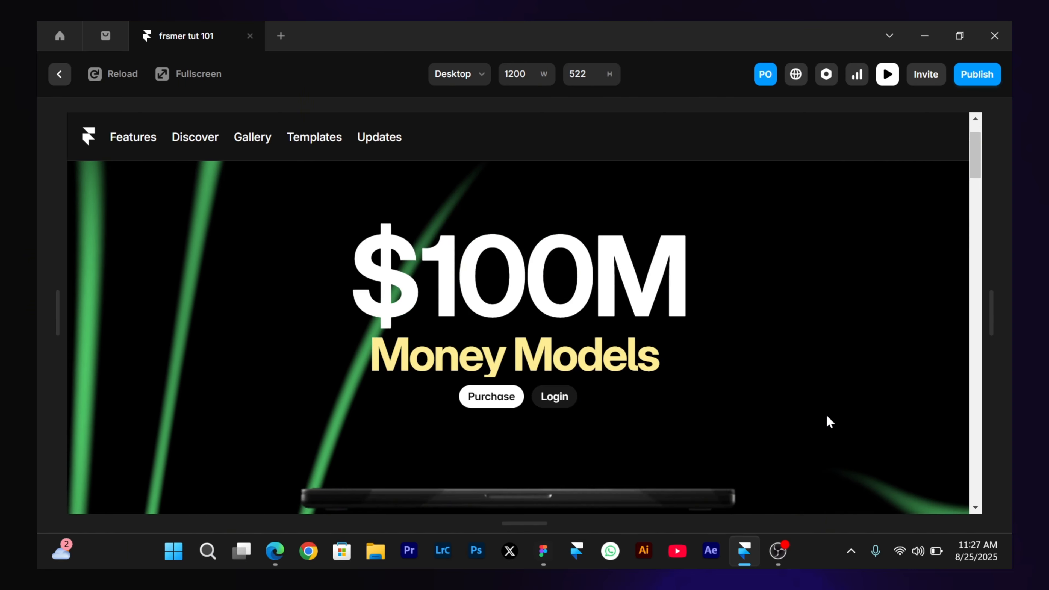
scroll(826, 415, "down", 3)
scroll(827, 437, "up", 5)
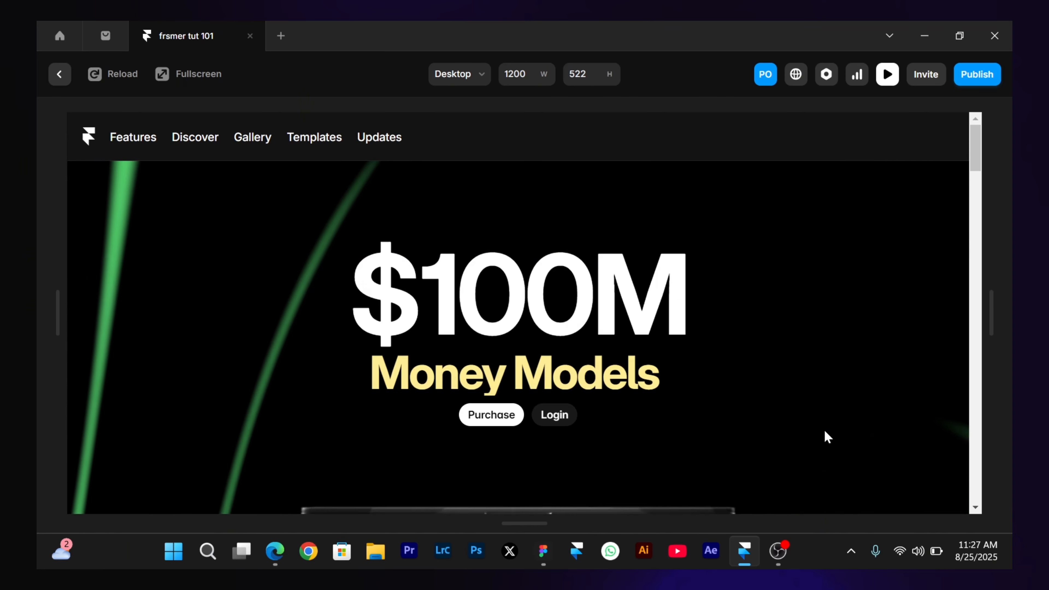
scroll(827, 437, "down", 5)
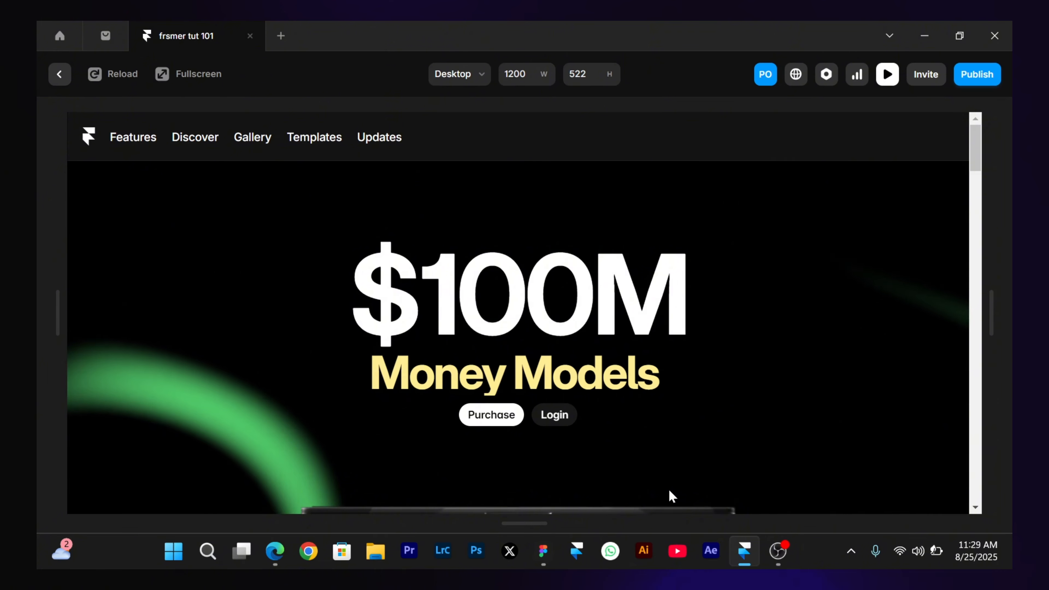
Examine the preview from the sticky laptop hero through the ticker to the Money Models video section and back up.
scroll(670, 492, "down", 3)
scroll(668, 489, "down", 3)
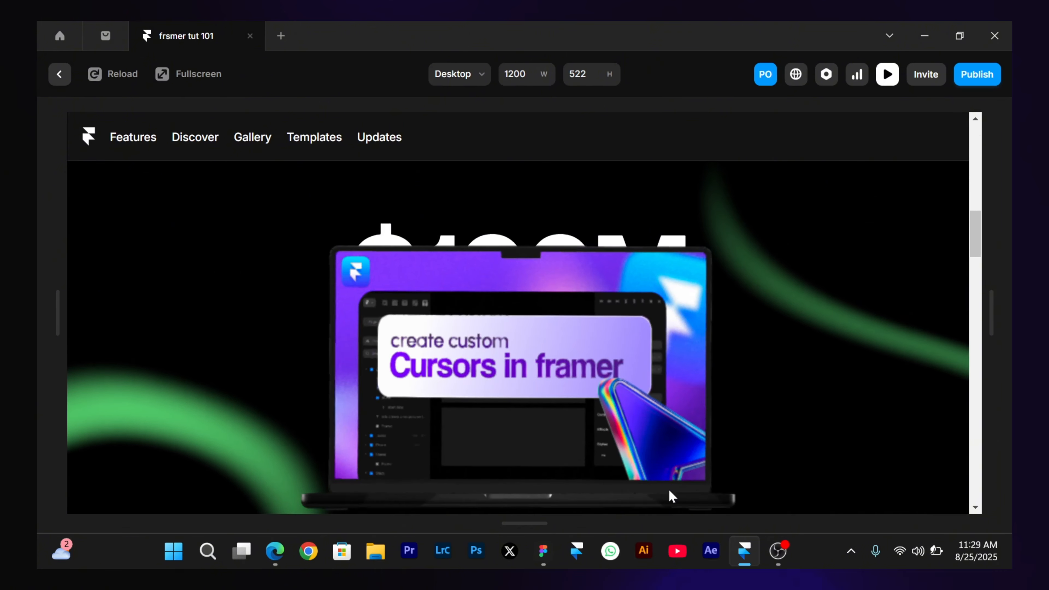
scroll(668, 492, "down", 5)
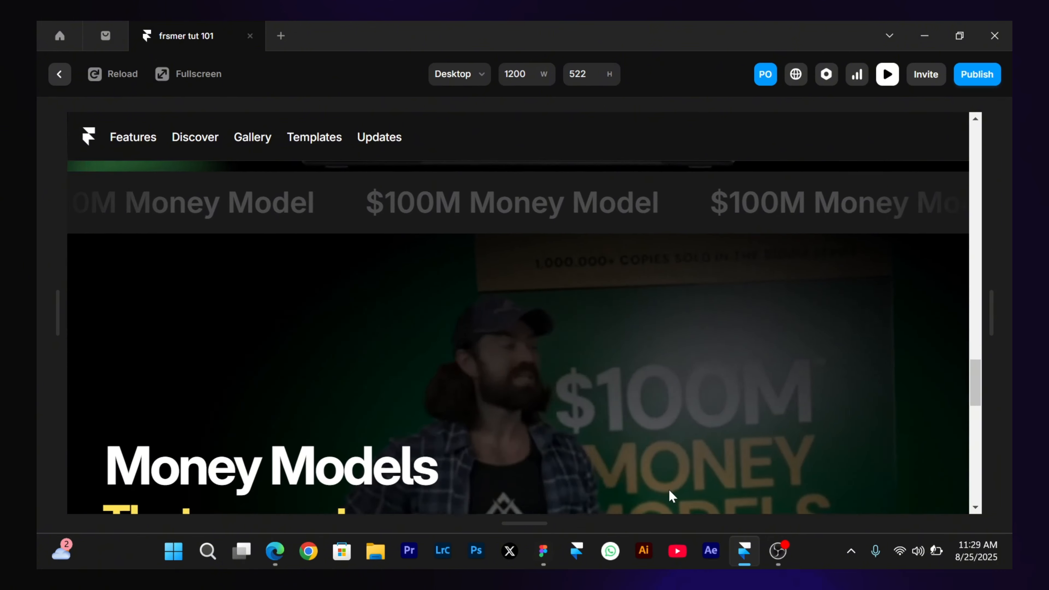
scroll(668, 492, "down", 3)
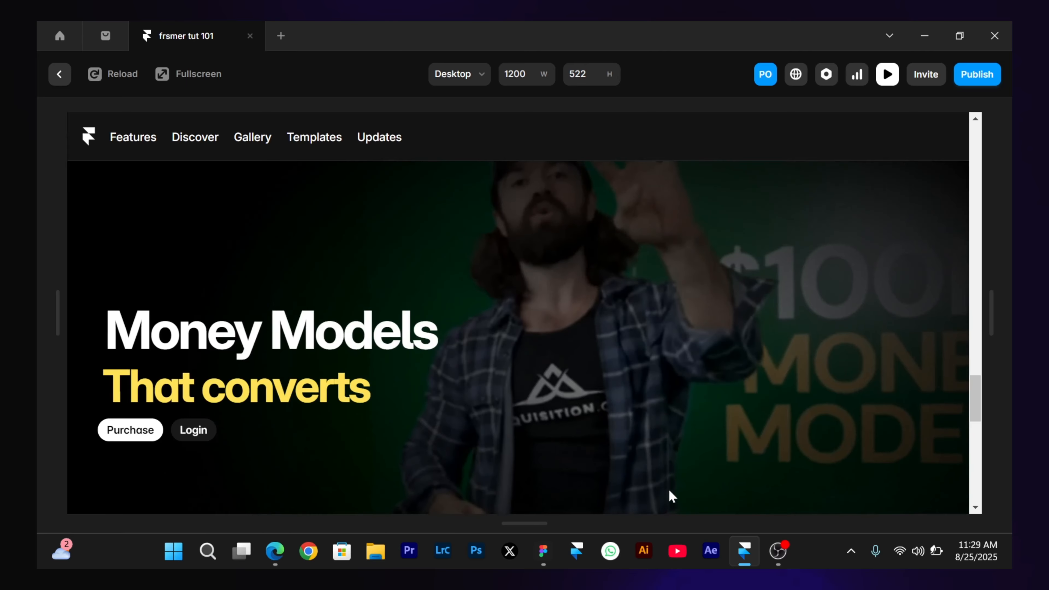
scroll(231, 391, "up", 8)
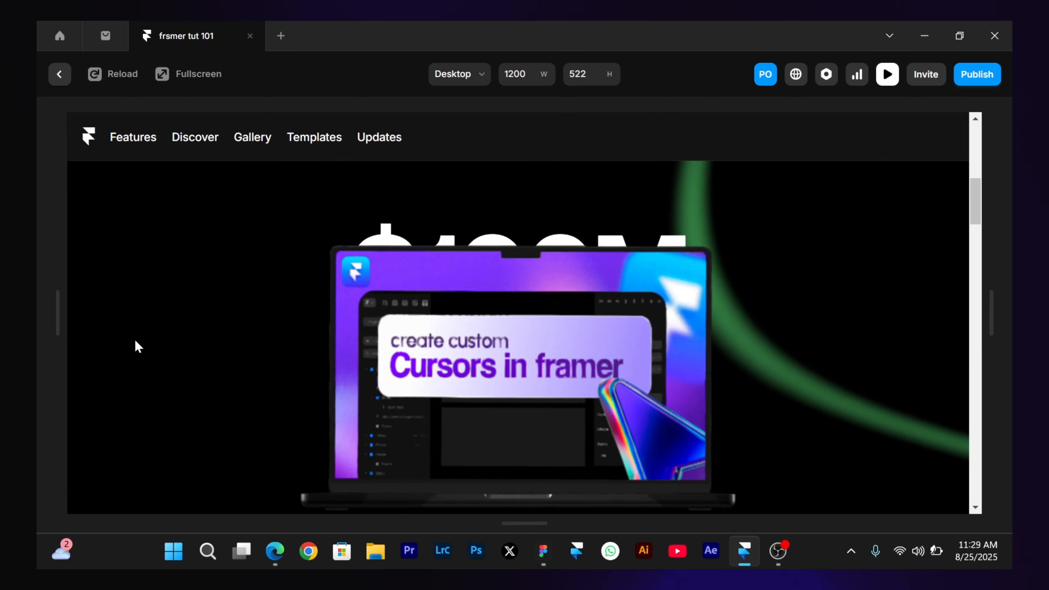
Return to the editor, switch to the Home page and preview its Desktop breakpoint.
left_click(60, 75)
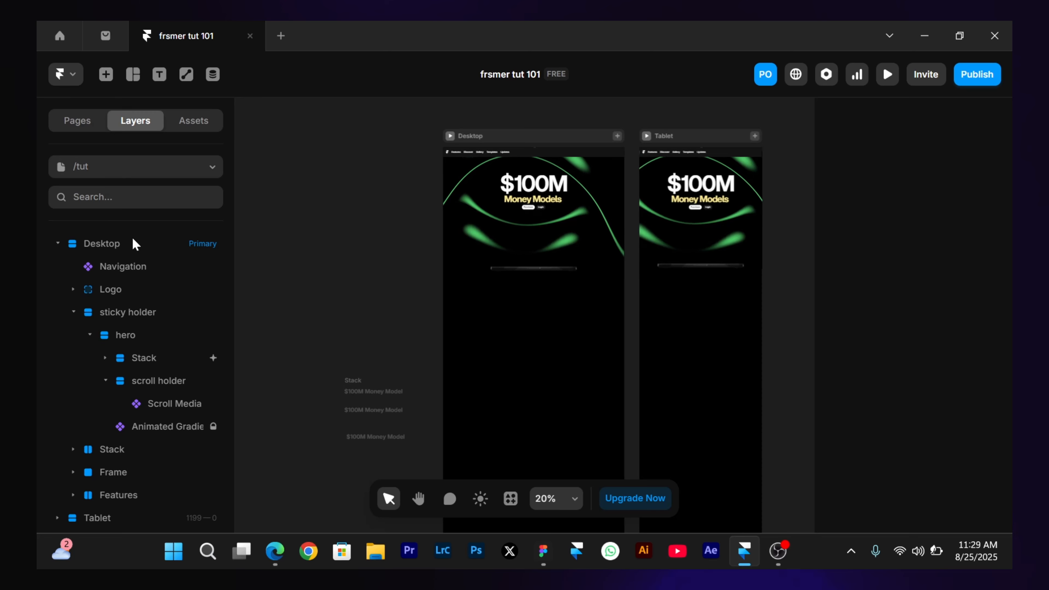
left_click(66, 128)
left_click(97, 238)
left_click(413, 350)
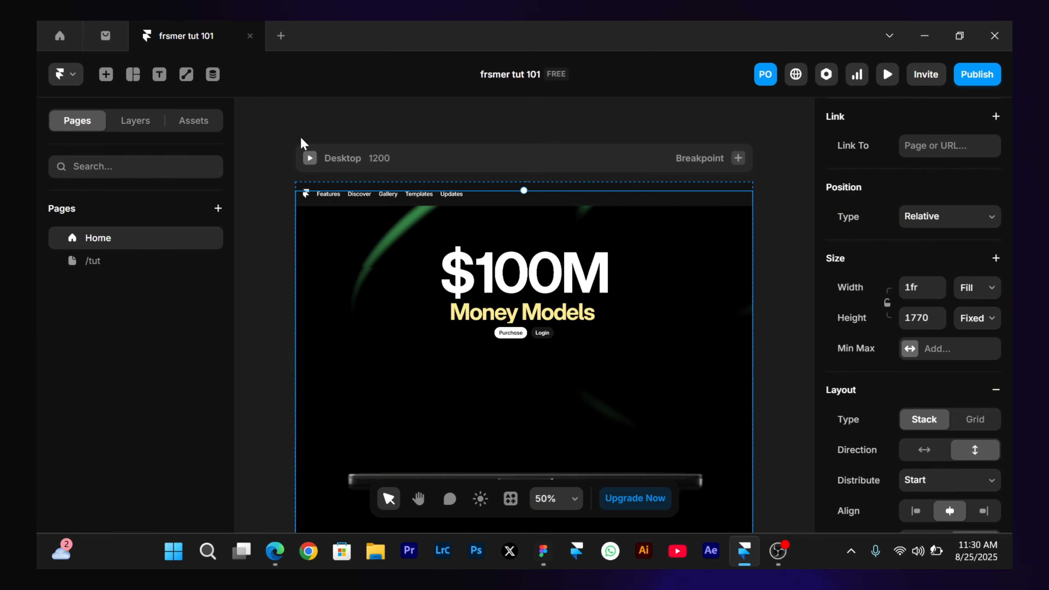
left_click(310, 159)
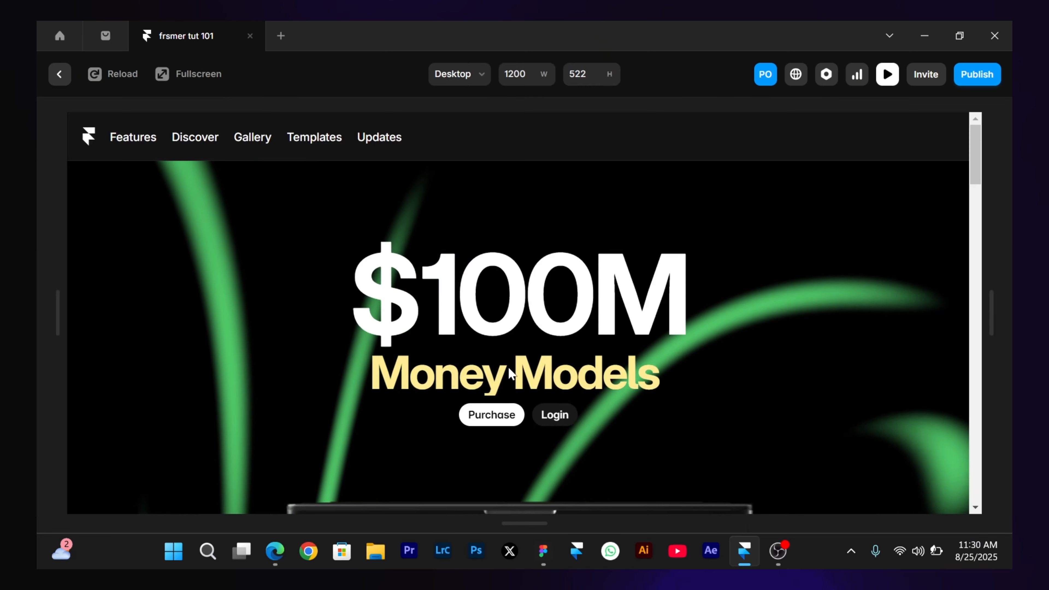
Examine how the headline and laptop in the Home page's hero animate while scrolling, and leave the preview.
scroll(508, 368, "down", 3)
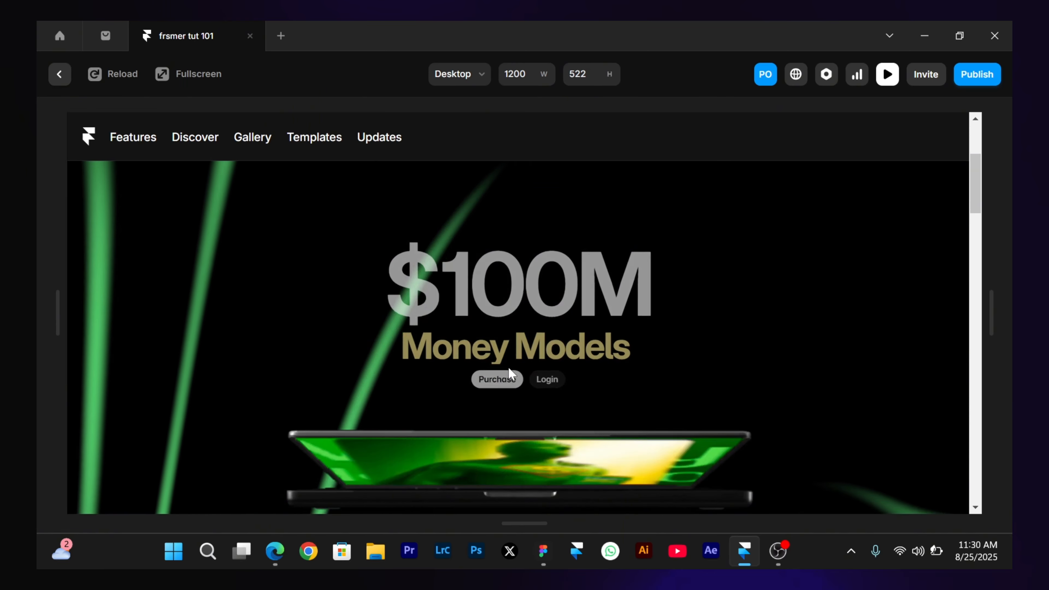
scroll(508, 368, "down", 2)
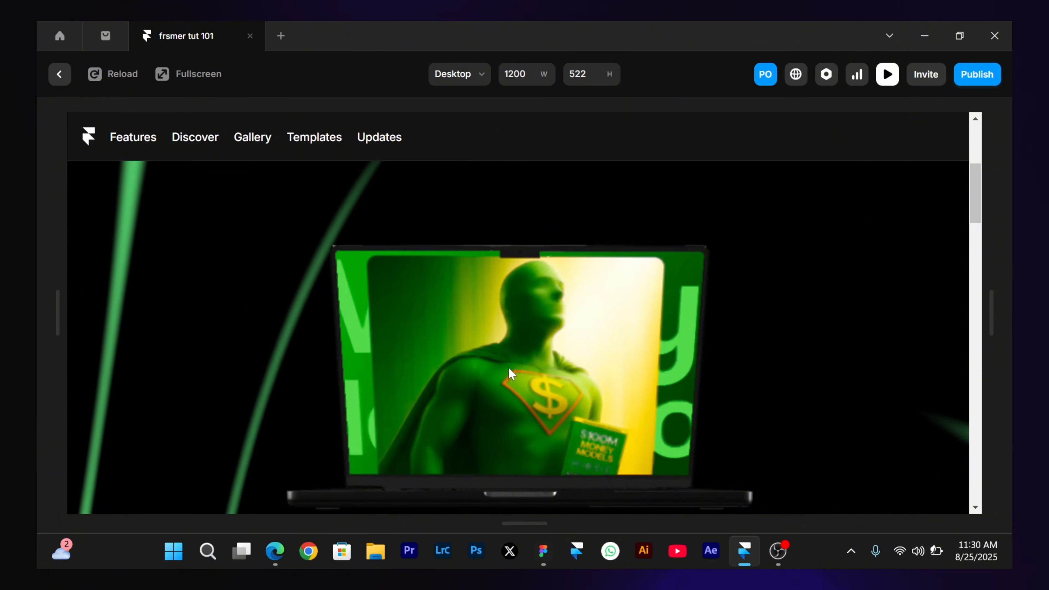
scroll(508, 371, "up", 4)
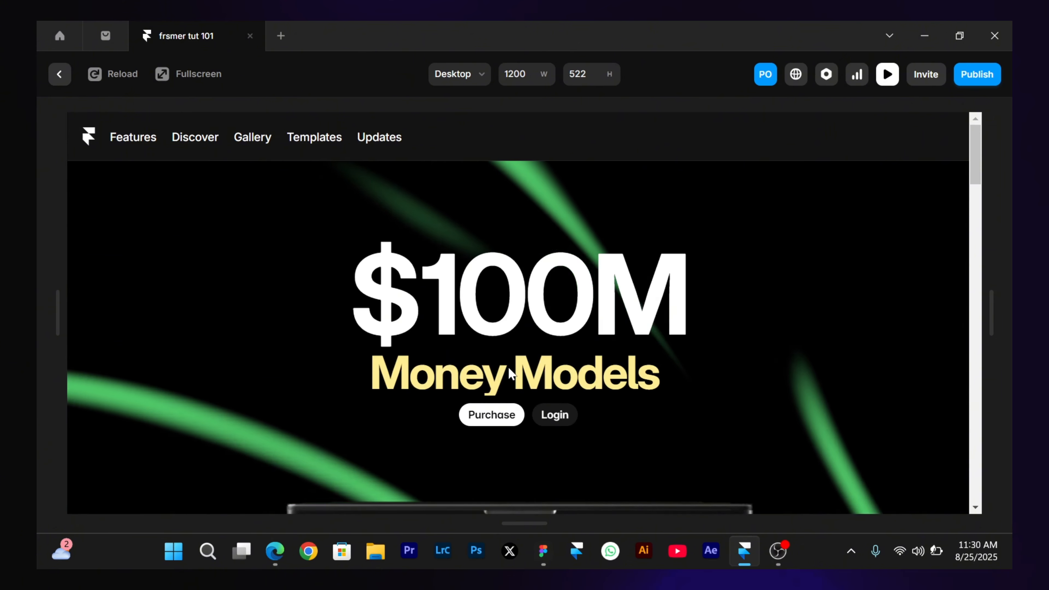
scroll(508, 369, "down", 1)
scroll(509, 371, "down", 1)
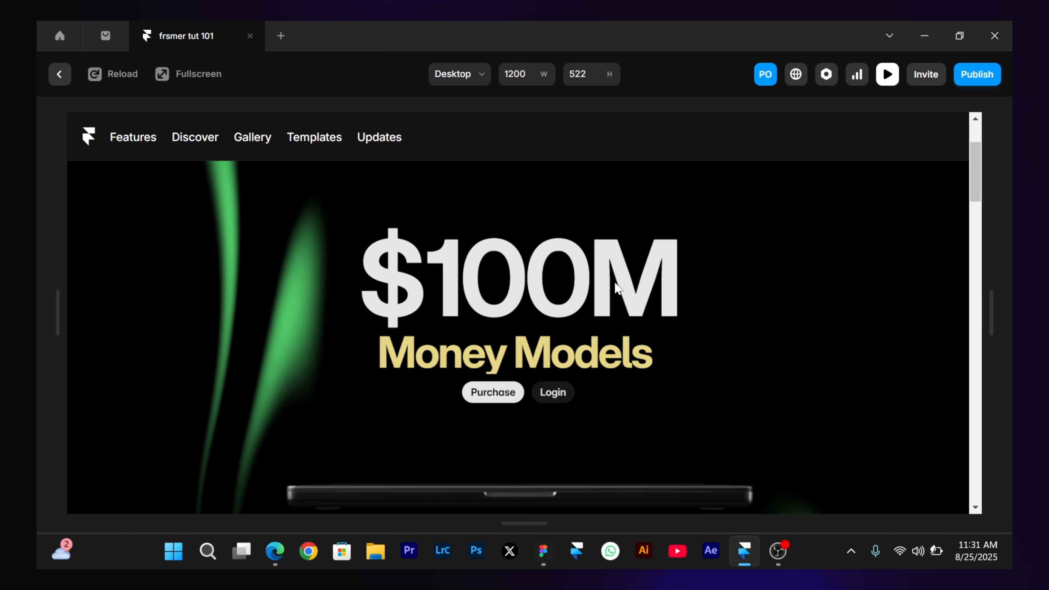
scroll(617, 288, "down", 1)
scroll(617, 288, "up", 2)
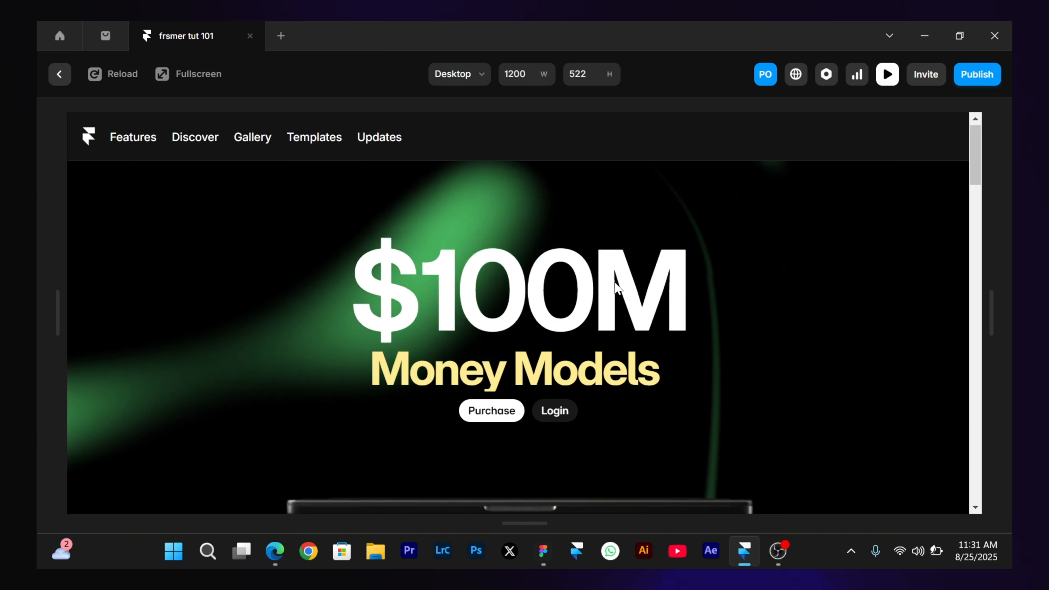
scroll(614, 282, "down", 1)
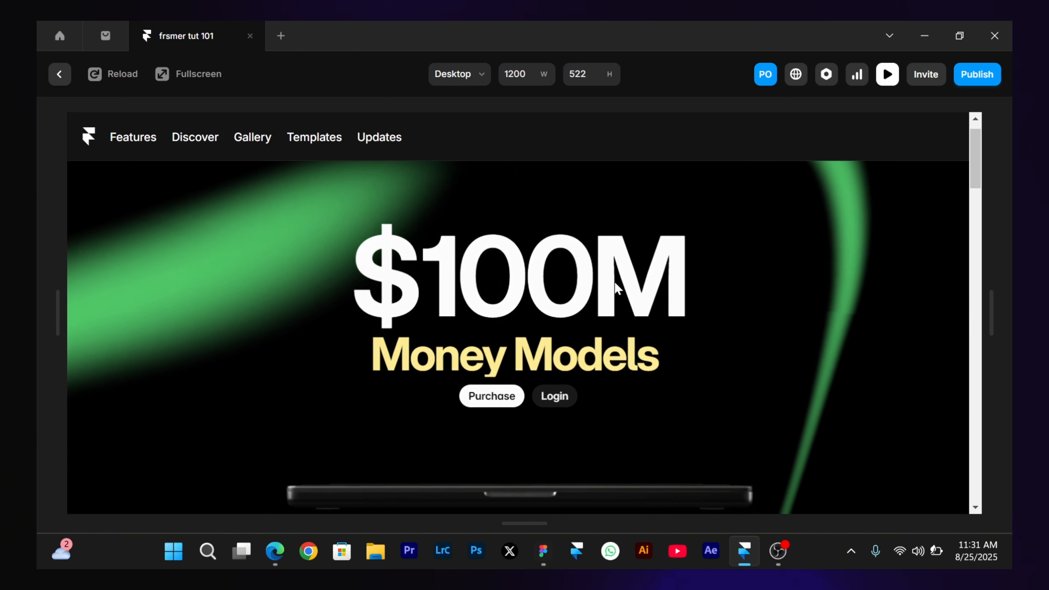
scroll(615, 282, "down", 1)
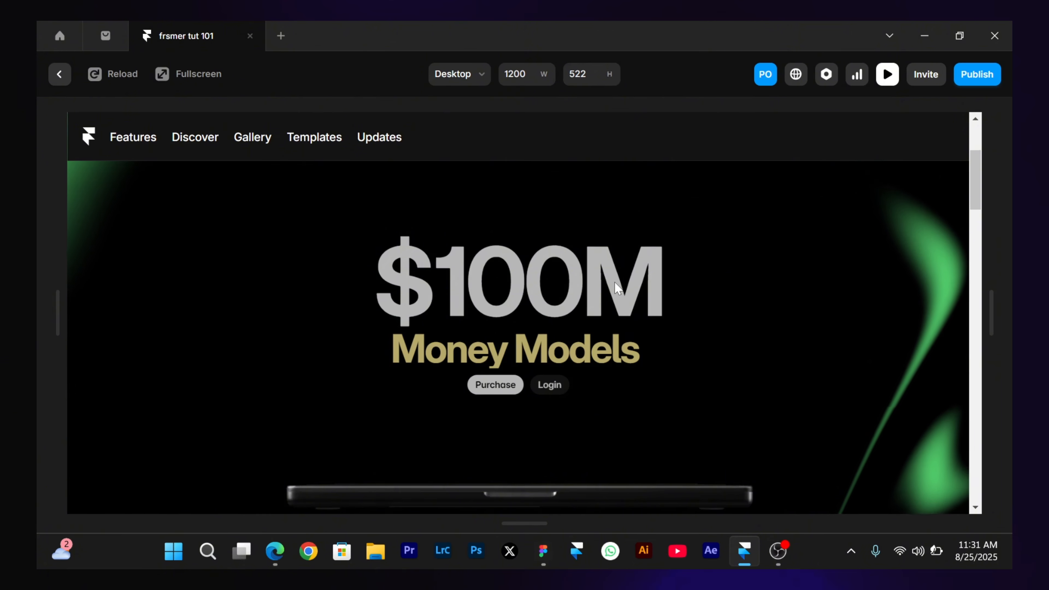
scroll(614, 283, "down", 1)
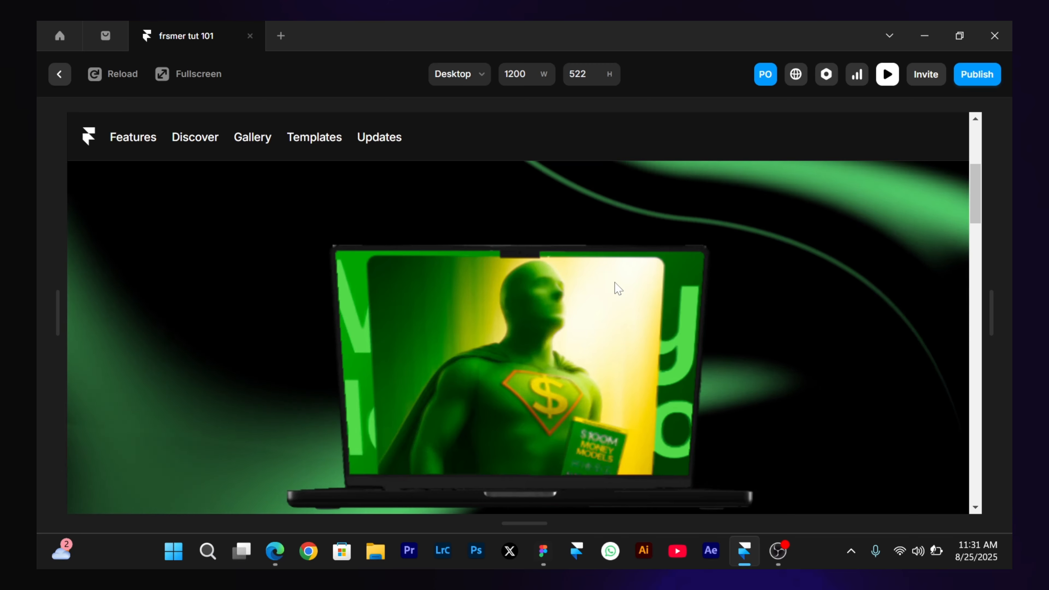
key("Escape")
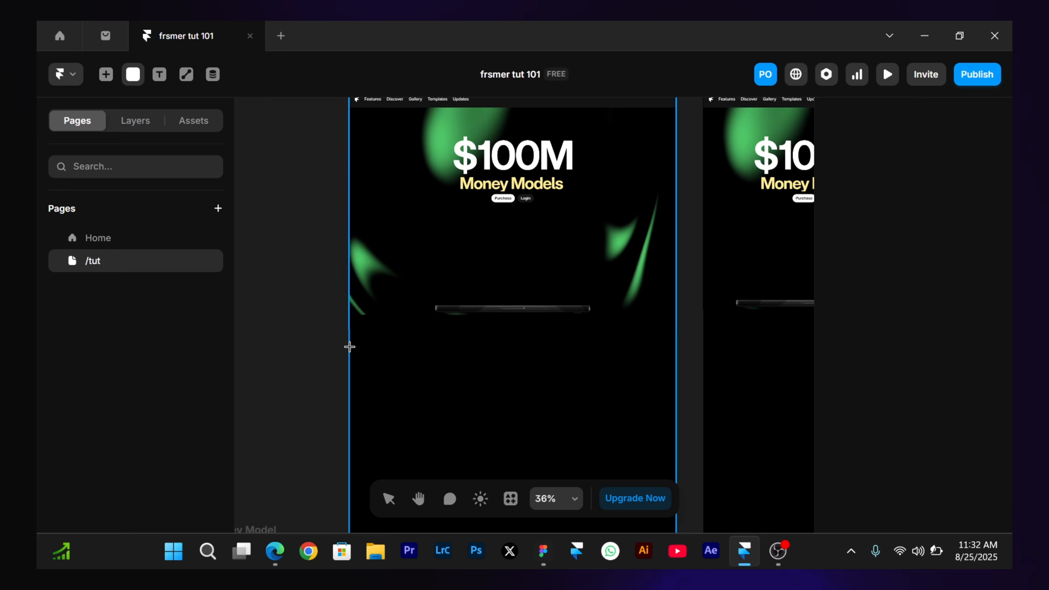
Draw a frame below the laptop hero on the /tut Desktop page, with Fill width and a fixed height of 417.
left_click_drag(350, 347, 653, 452)
left_click(984, 343)
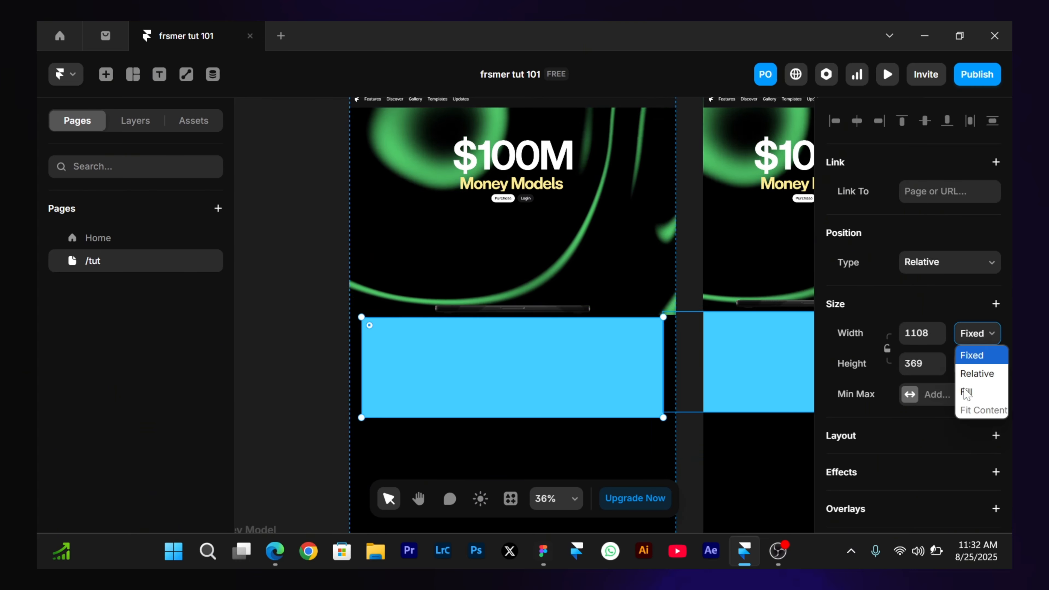
left_click(968, 392)
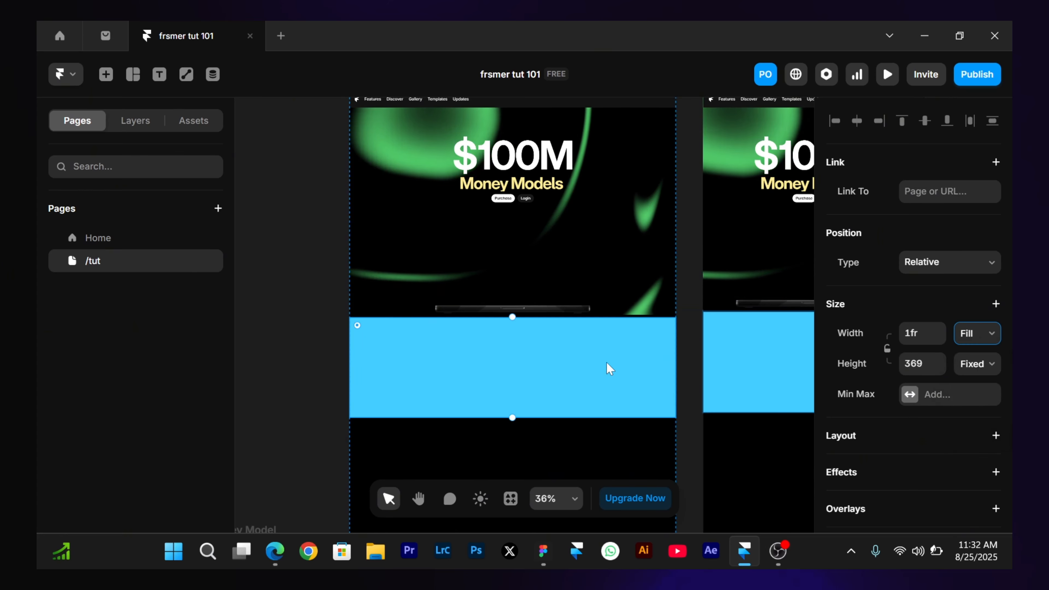
left_click_drag(856, 364, 885, 374)
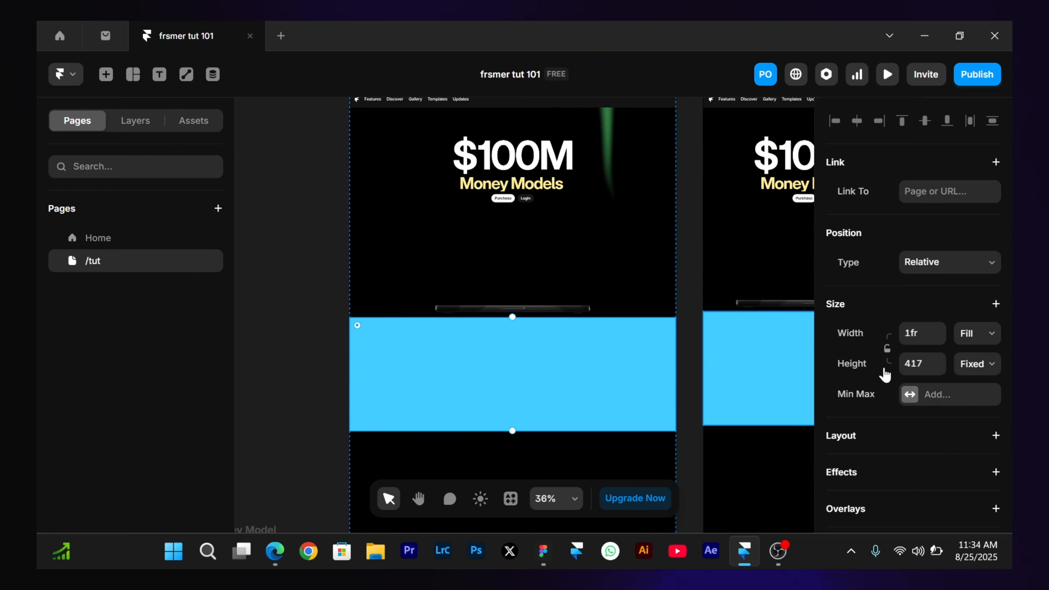
Try removing the blue fill from the frame below the hero, and restore it.
scroll(885, 374, "down", 5)
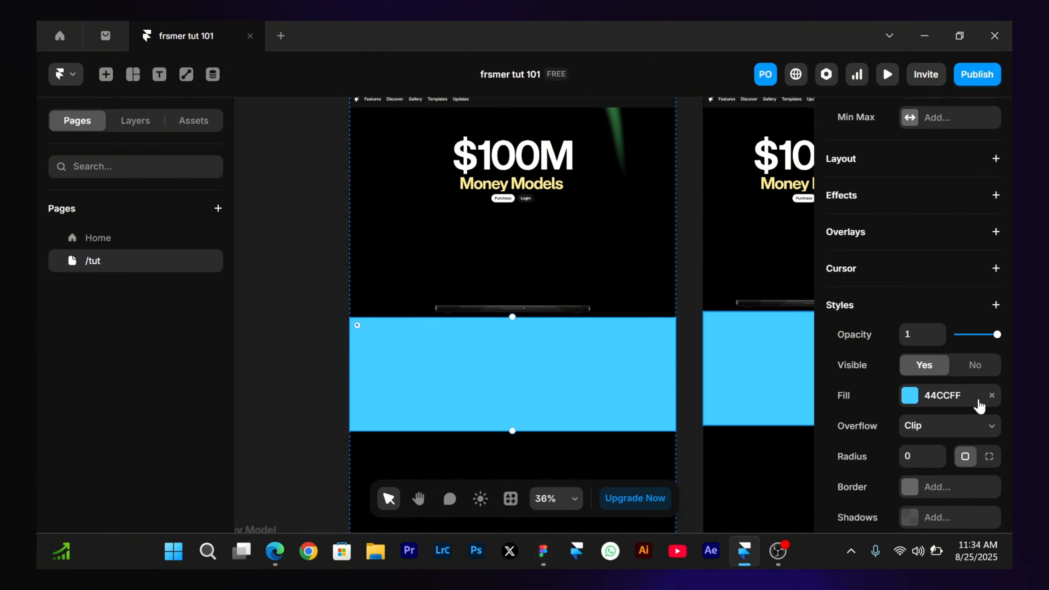
left_click(991, 396)
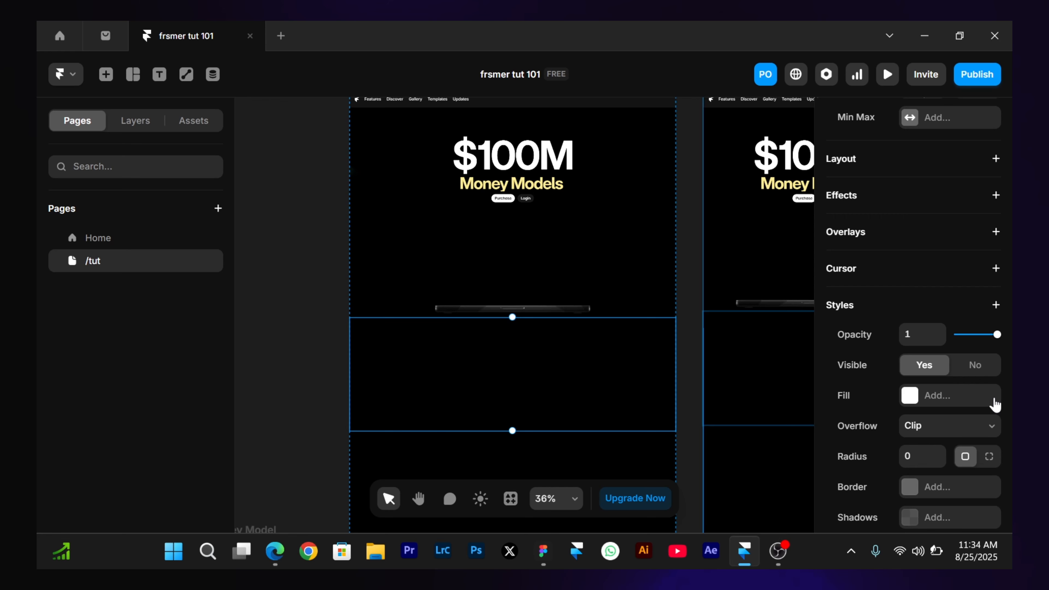
left_click(993, 400)
scroll(913, 250, "up", 1)
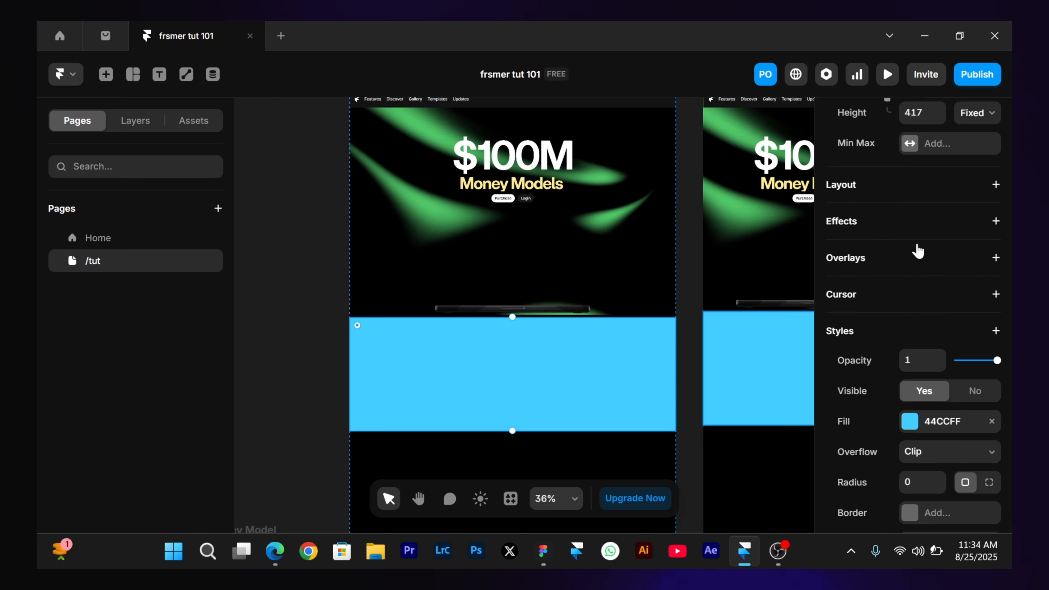
Make the blue frame a scroll section named trigger-frame.
scroll(887, 330, "down", 5)
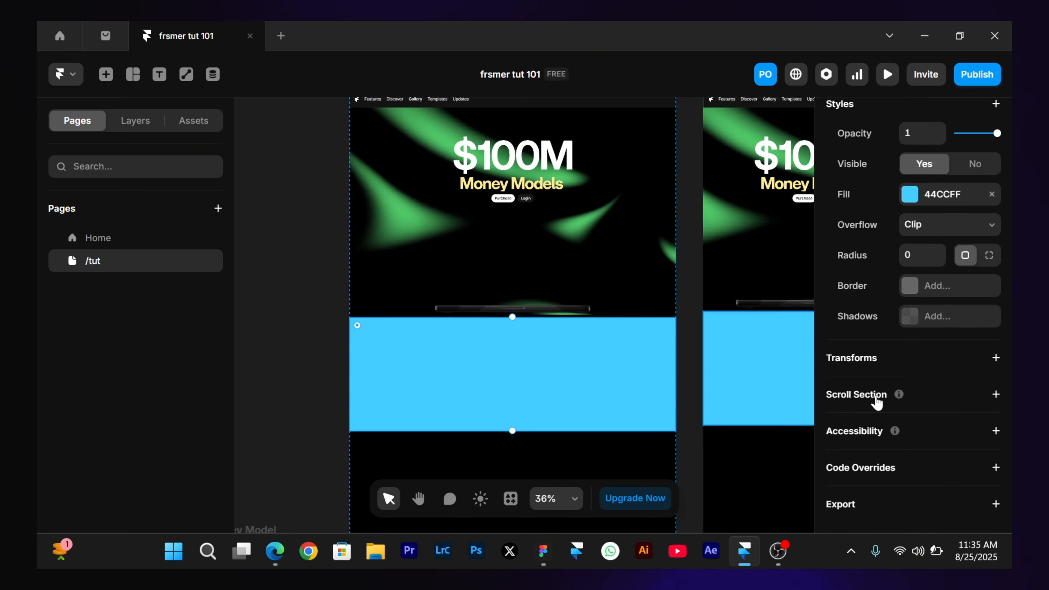
left_click(995, 394)
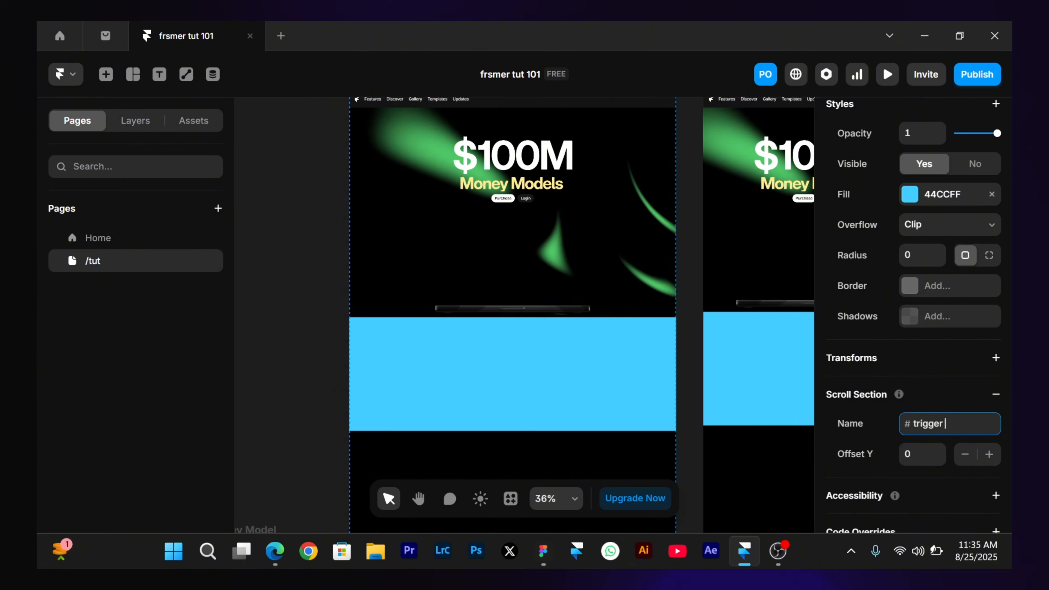
type("trigger-frame")
key("Return")
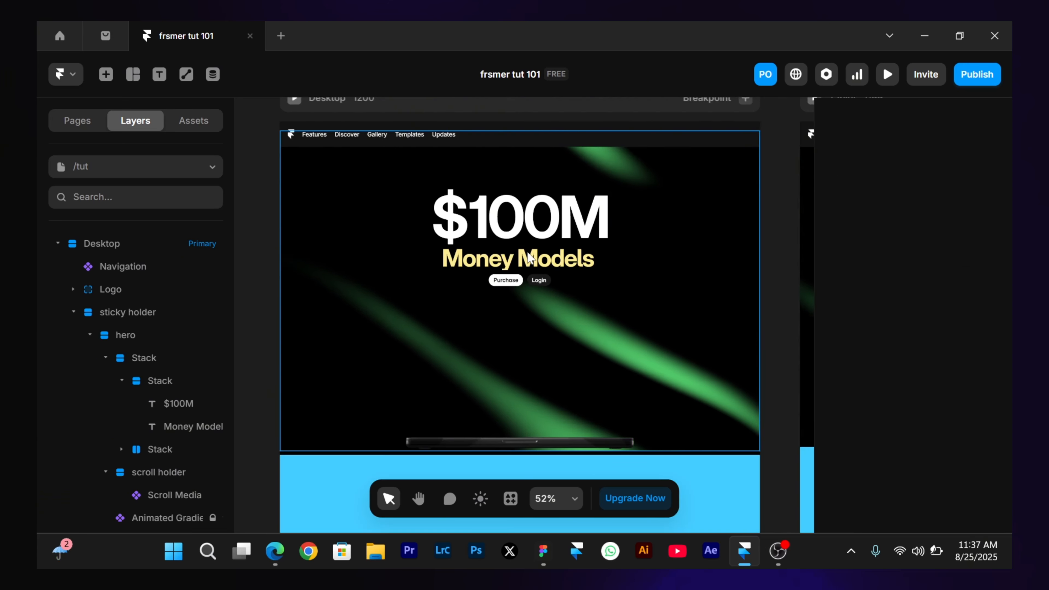
Add a Scroll Transform effect to the hero's Stack holding the headline and buttons, and open its settings.
left_click(166, 357)
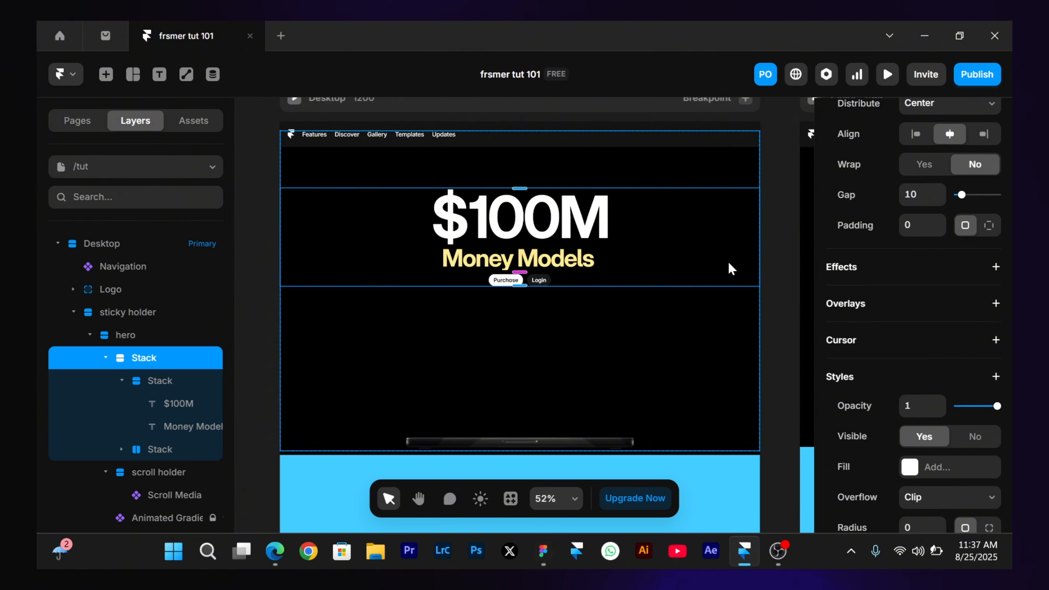
left_click(994, 268)
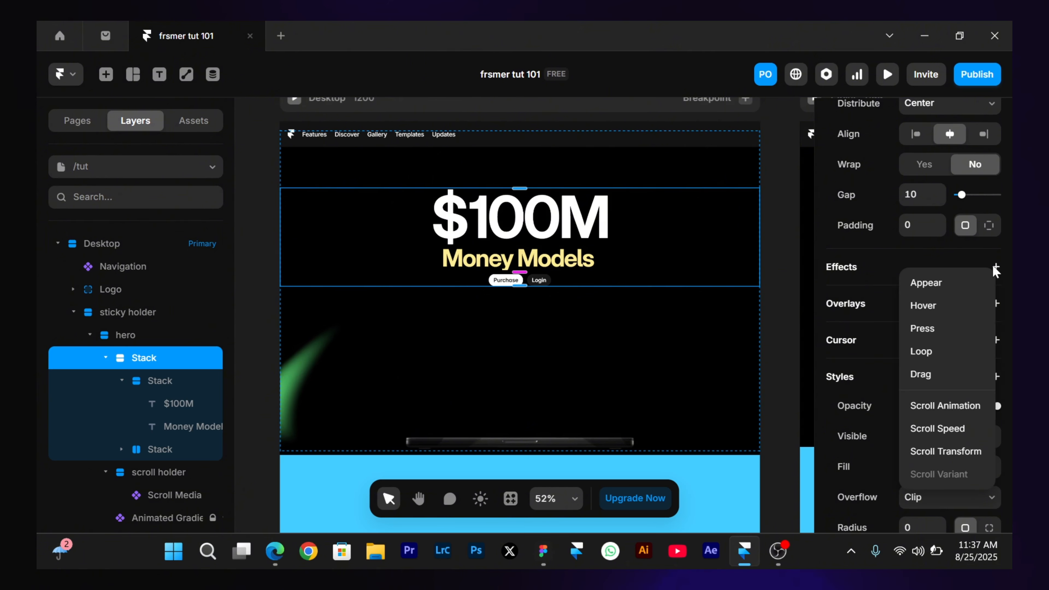
left_click(947, 451)
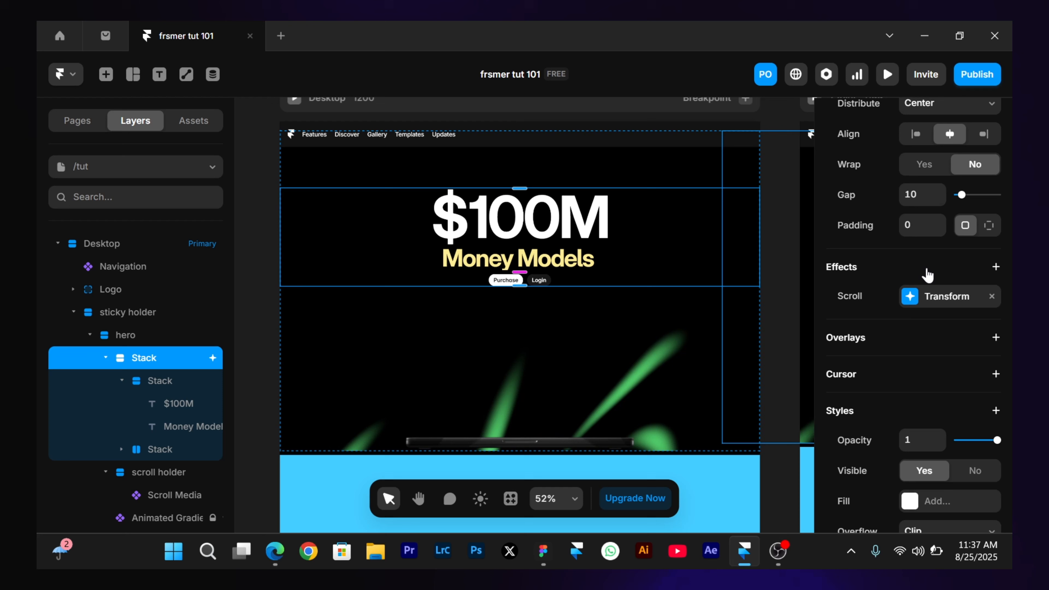
left_click(909, 296)
left_click_drag(726, 298, 745, 217)
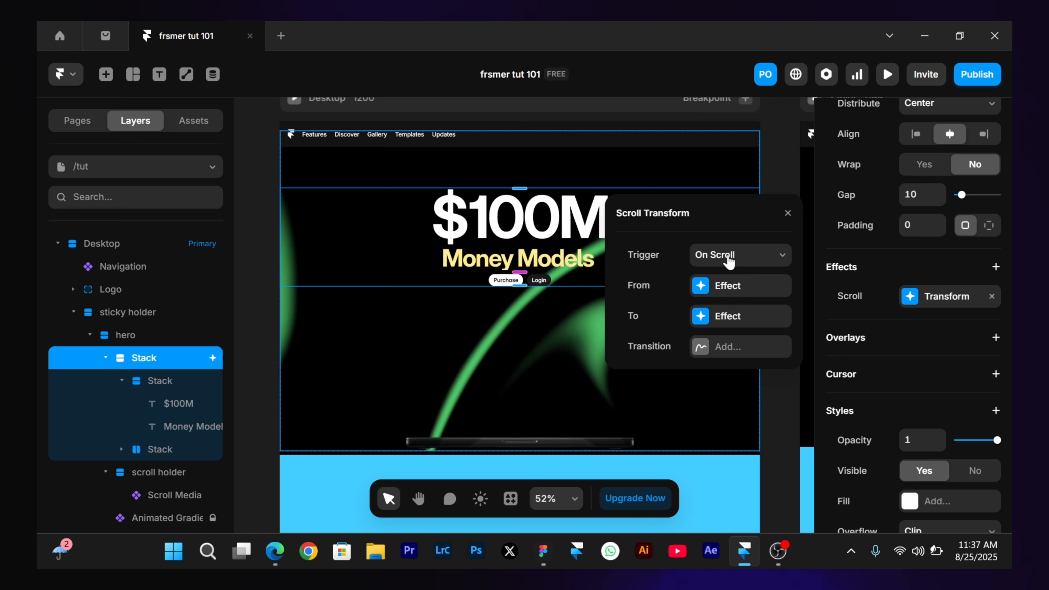
Set the Scroll Transform's trigger to Section in View with a Bottom viewport and #trigger-frame as the section.
left_click(729, 265)
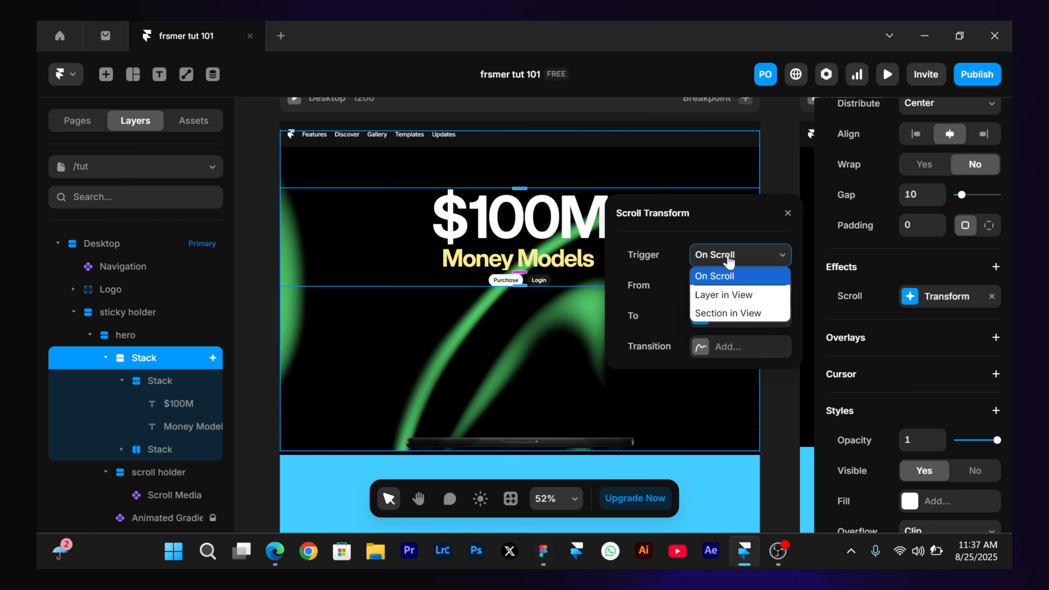
left_click(732, 314)
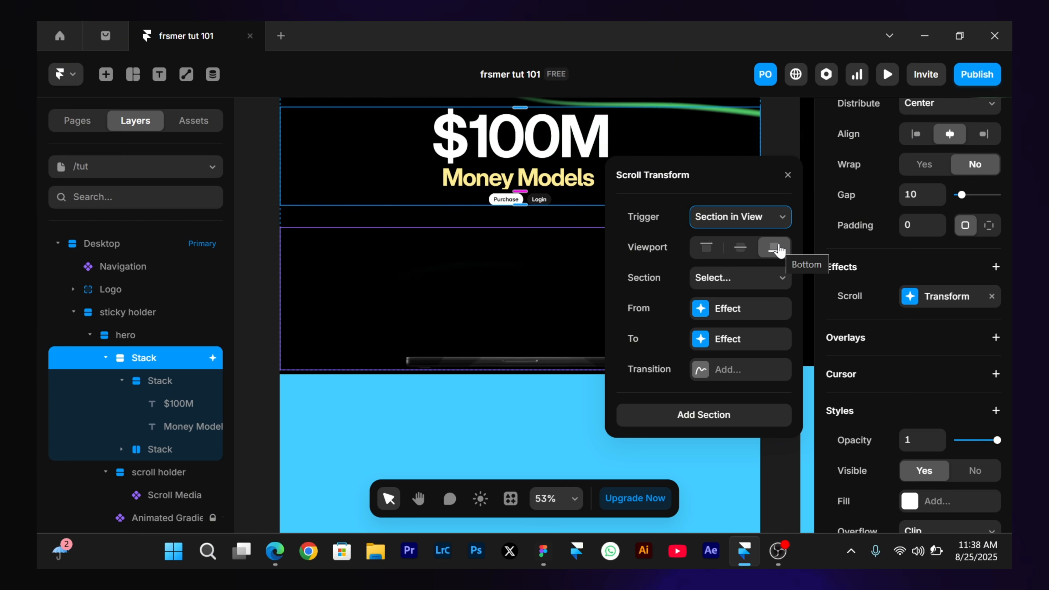
left_click(717, 285)
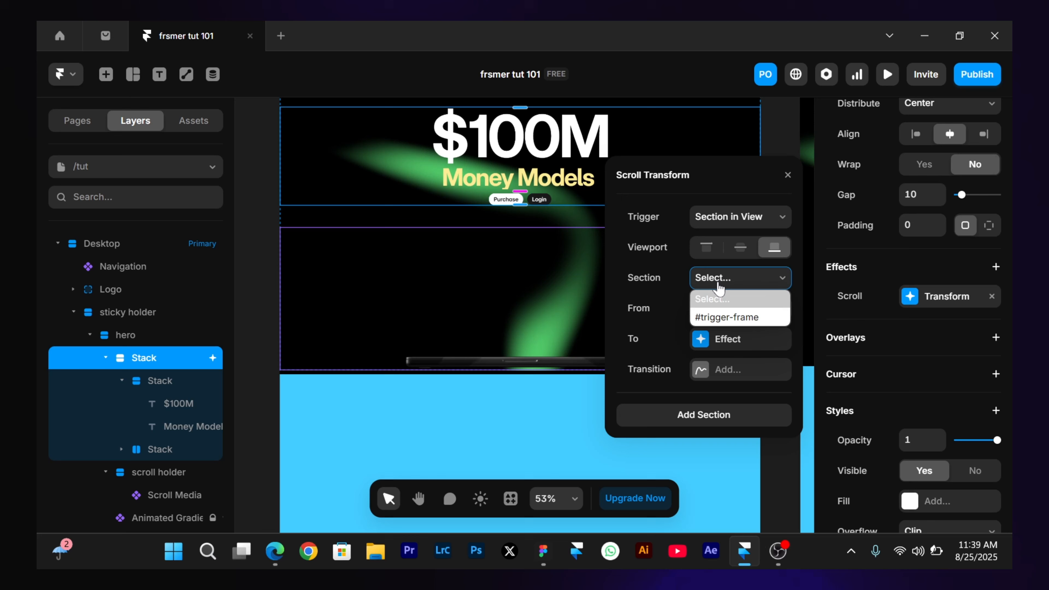
left_click(711, 318)
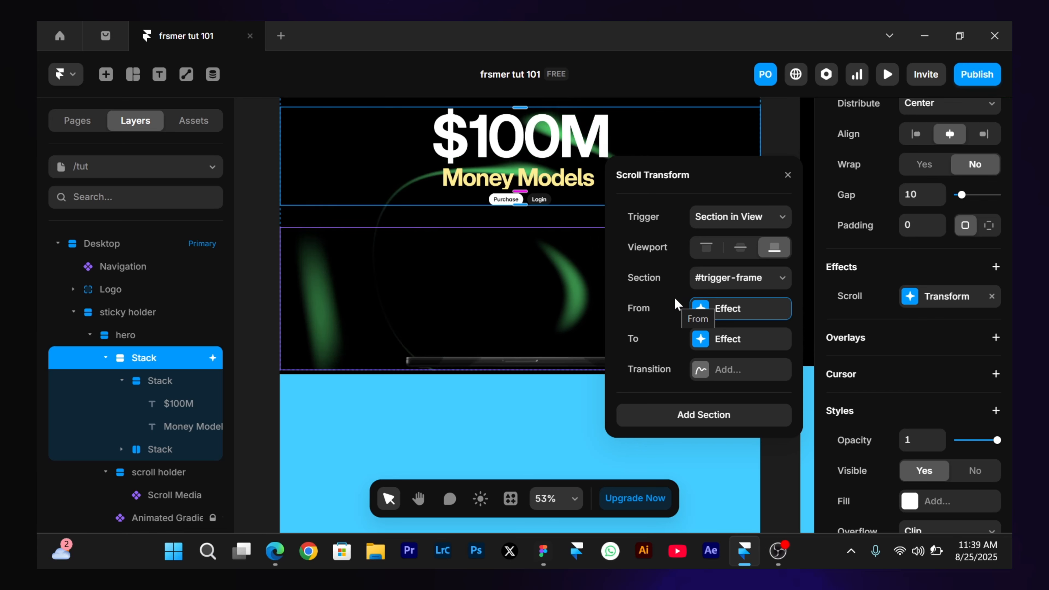
Set the Scroll Transform's From effect to full scale and its To effect to opacity 0 and scale 0.7.
left_click(703, 310)
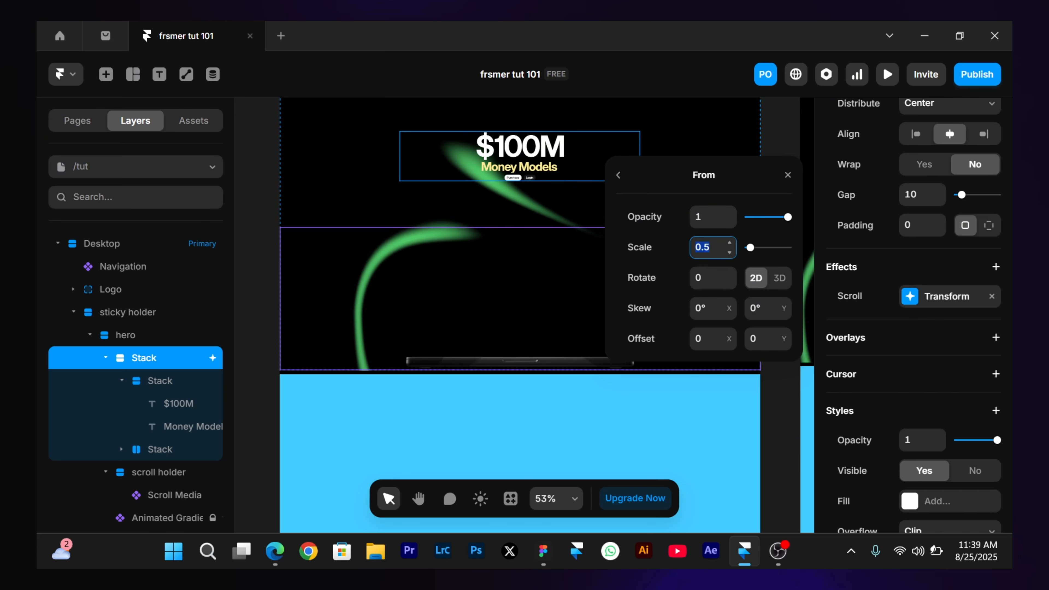
left_click(617, 176)
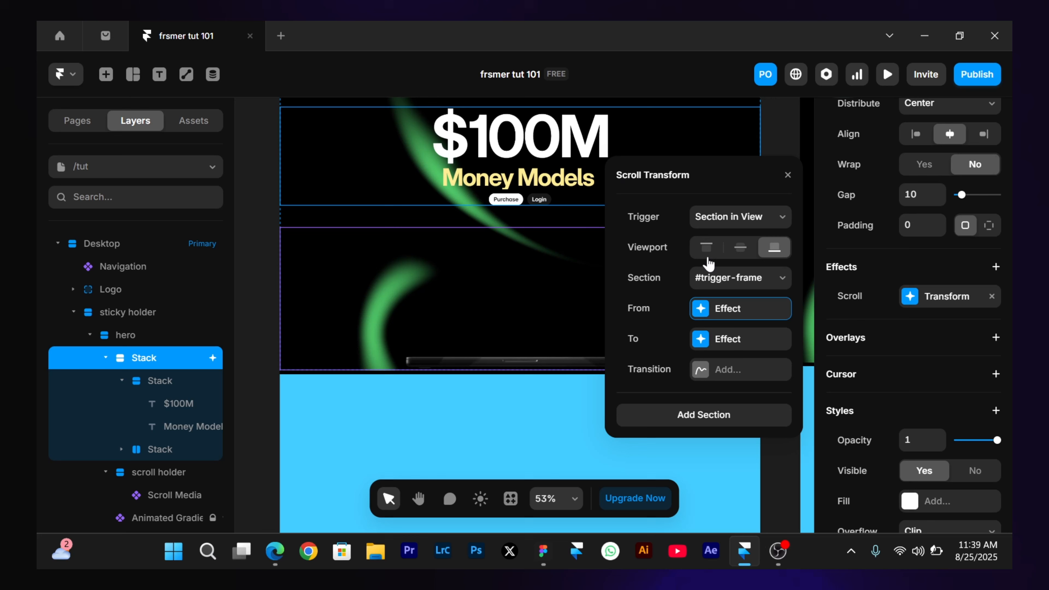
left_click(704, 341)
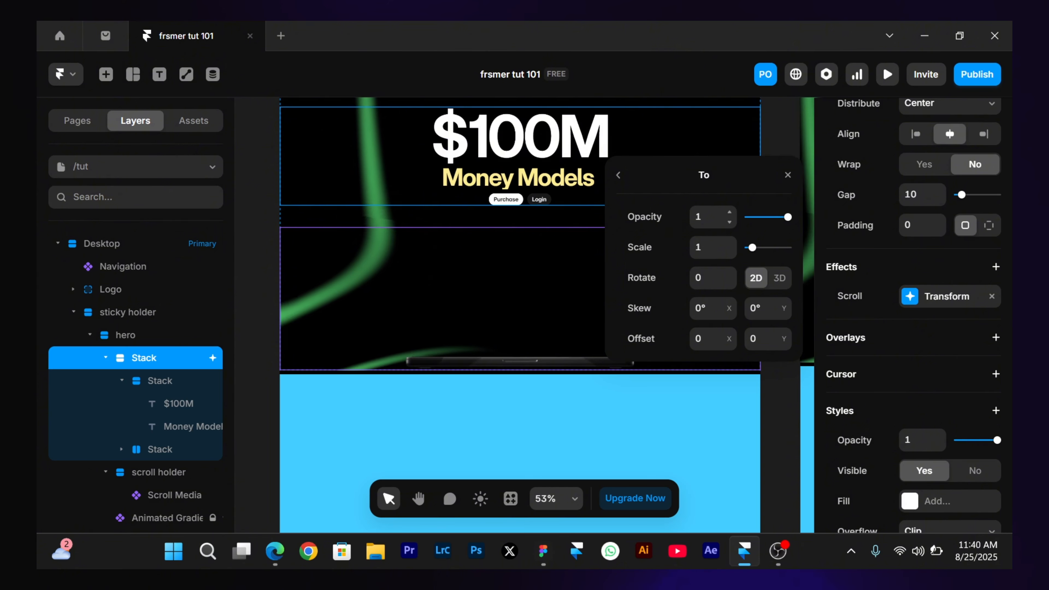
left_click(703, 216)
type("0")
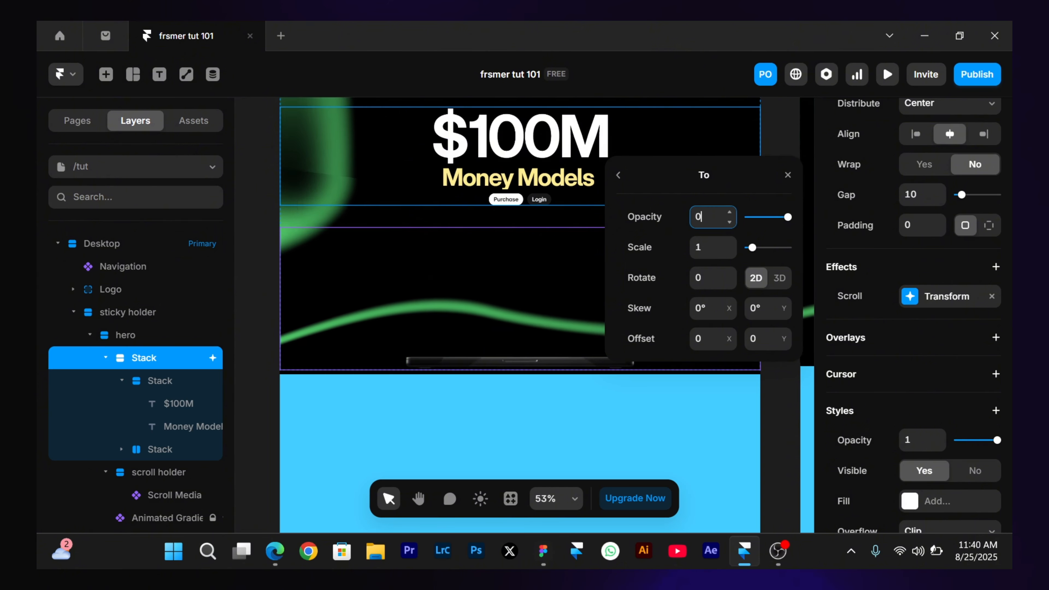
key("Tab")
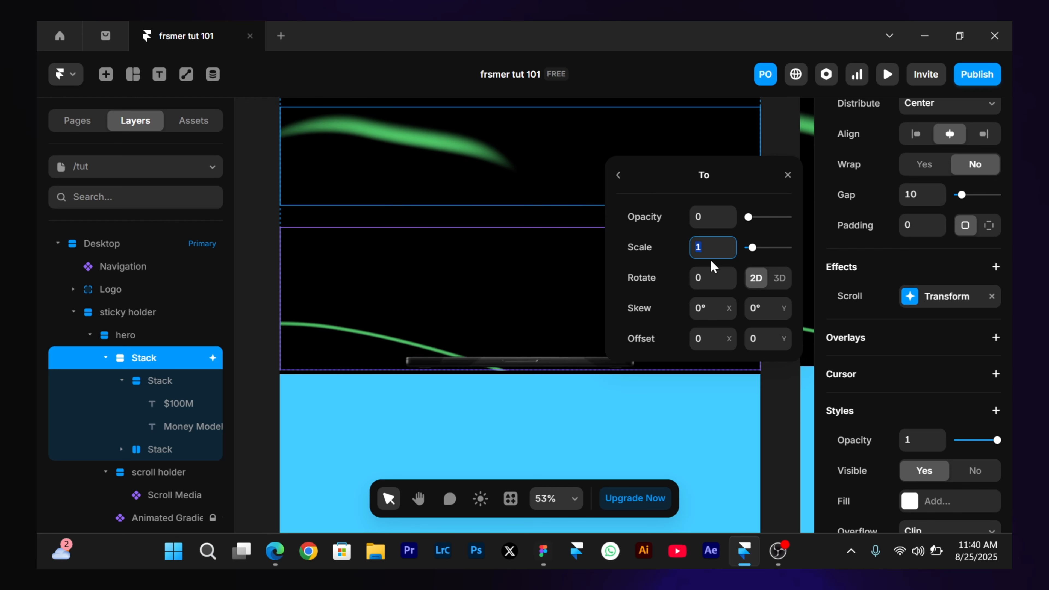
type("0.")
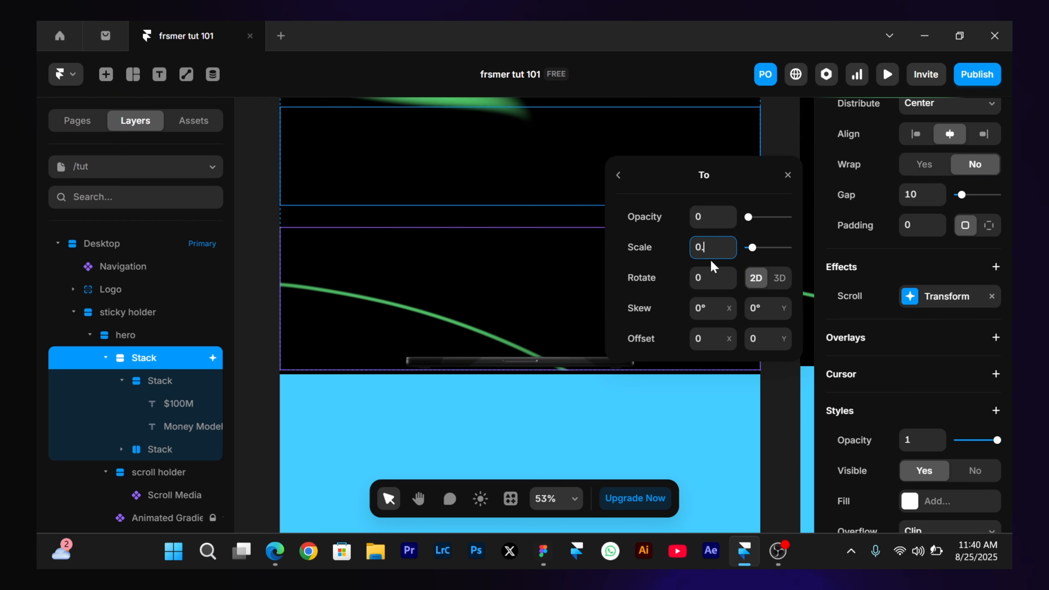
type("7")
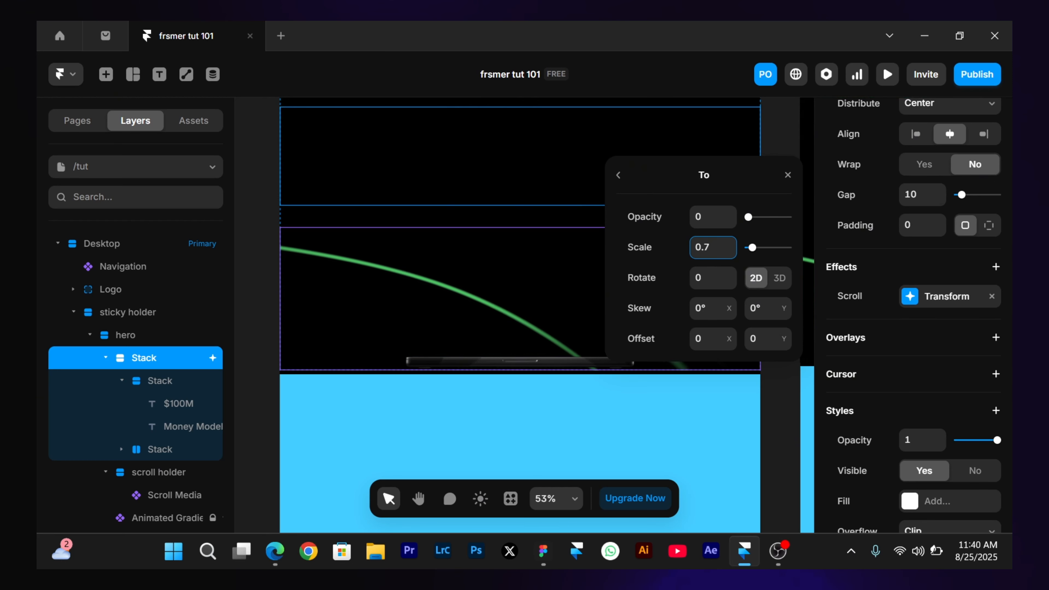
left_click(786, 136)
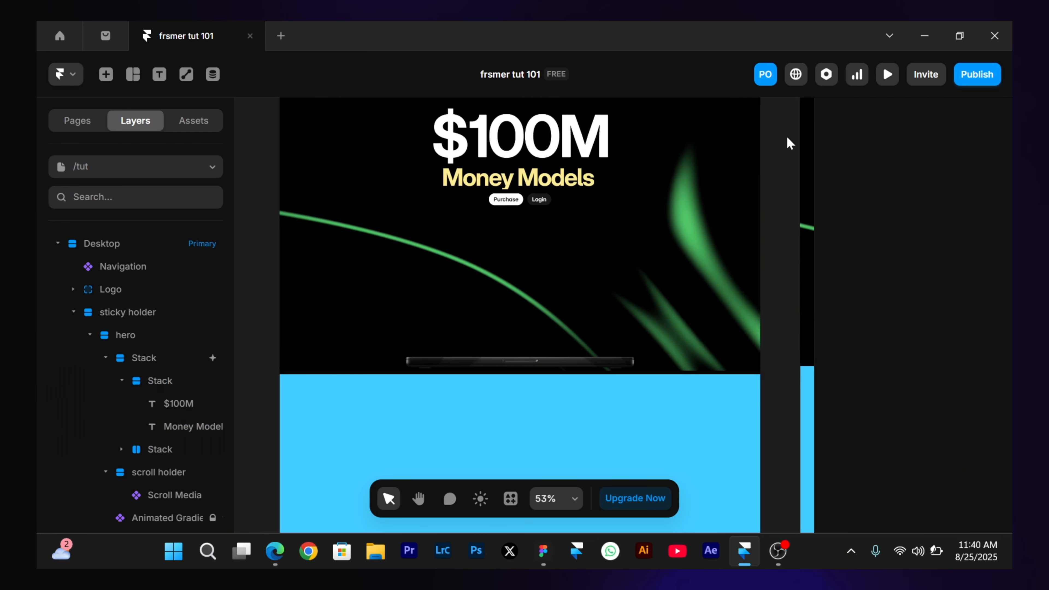
Preview the page and scroll through the hero to examine how the headline fades and shrinks as the blue trigger frame enters.
key("ctrl+p")
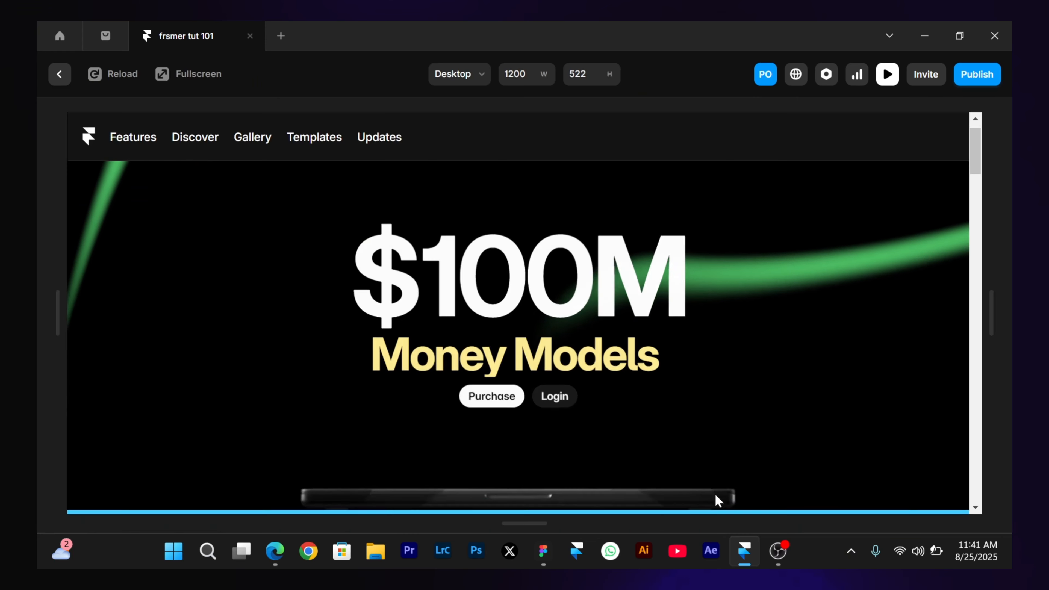
scroll(715, 498, "down", 1)
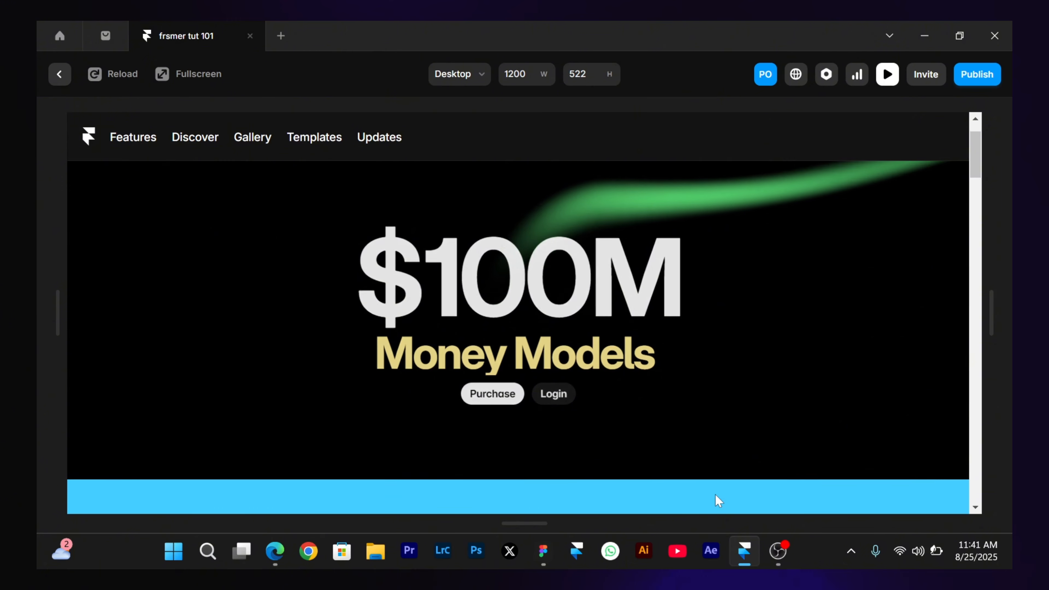
scroll(715, 498, "down", 1)
scroll(715, 499, "up", 1)
scroll(716, 499, "down", 1)
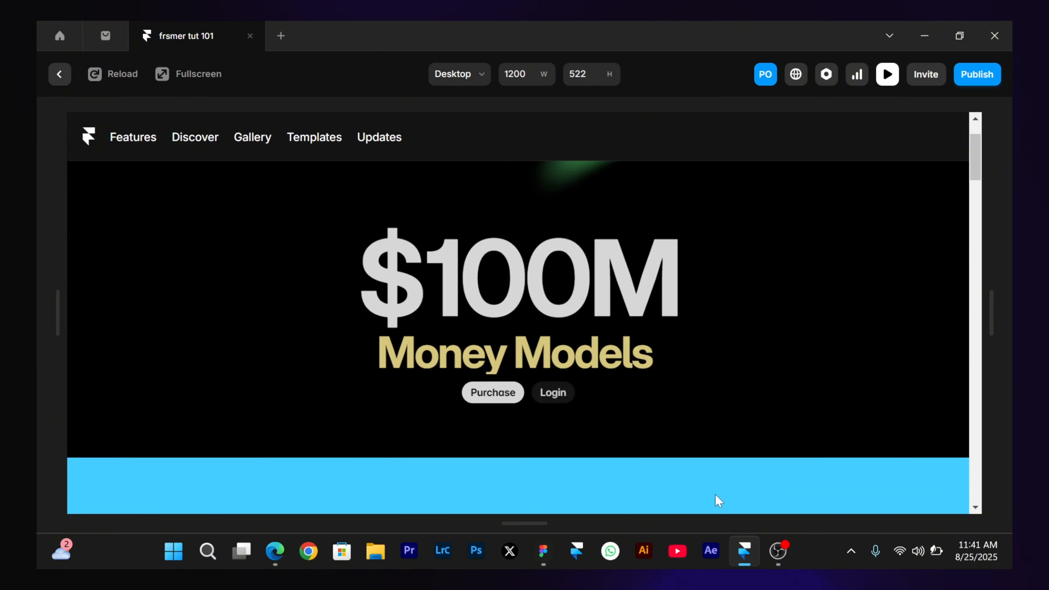
scroll(714, 494, "down", 1)
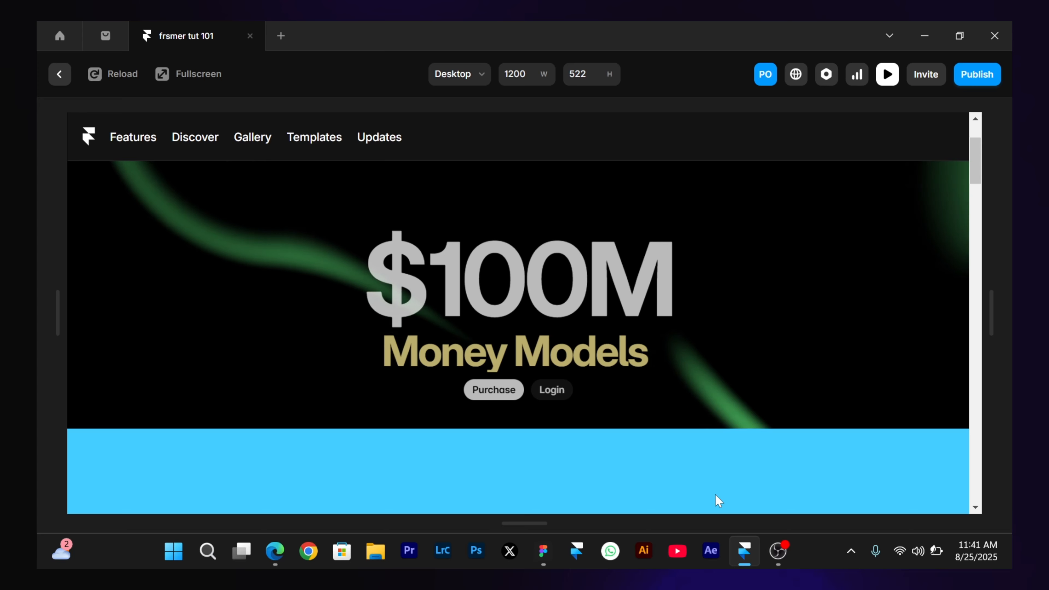
scroll(714, 495, "down", 1)
scroll(714, 494, "down", 2)
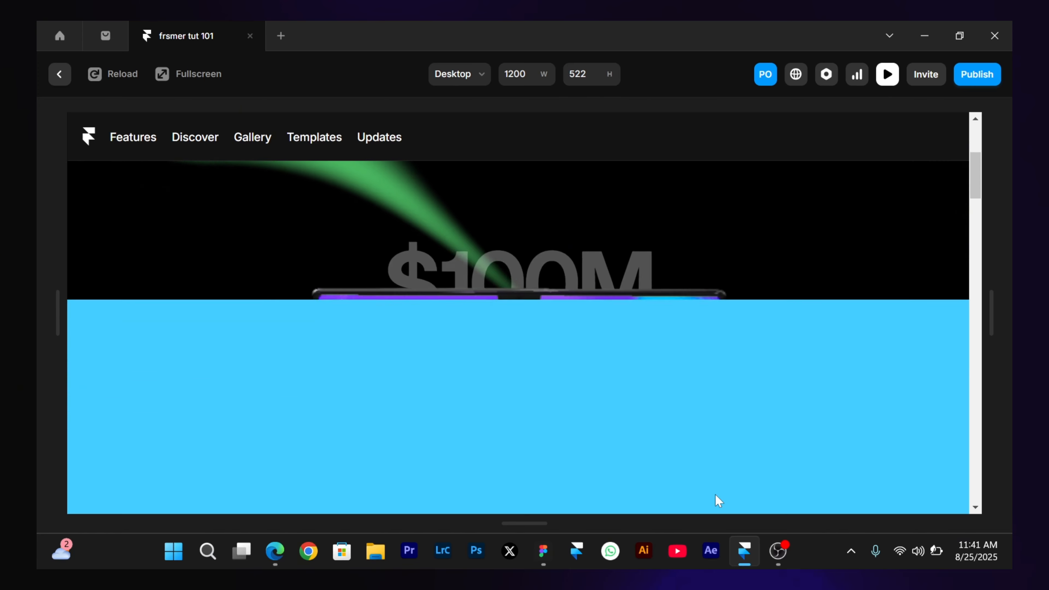
scroll(714, 494, "up", 2)
scroll(714, 495, "down", 1)
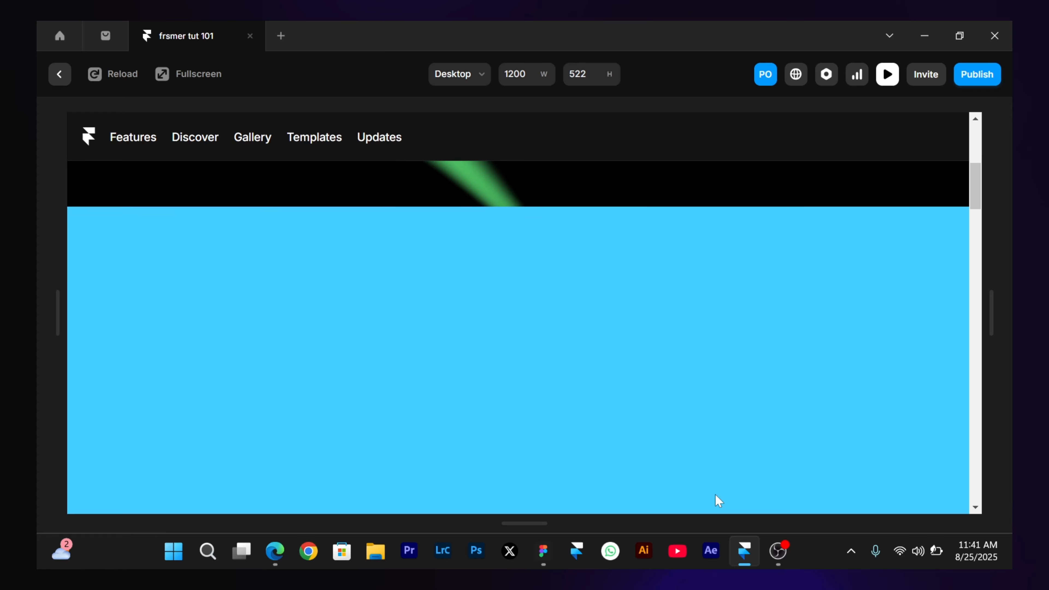
scroll(714, 494, "down", 5)
scroll(715, 495, "down", 1)
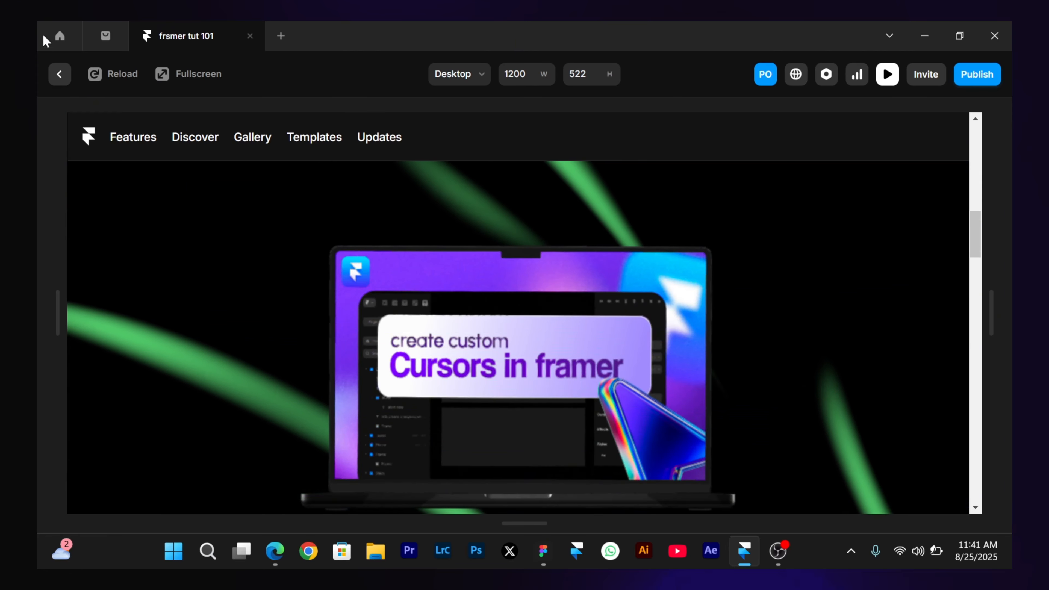
Return to the canvas and remove the blue fill from the trigger frame below the hero.
left_click(60, 74)
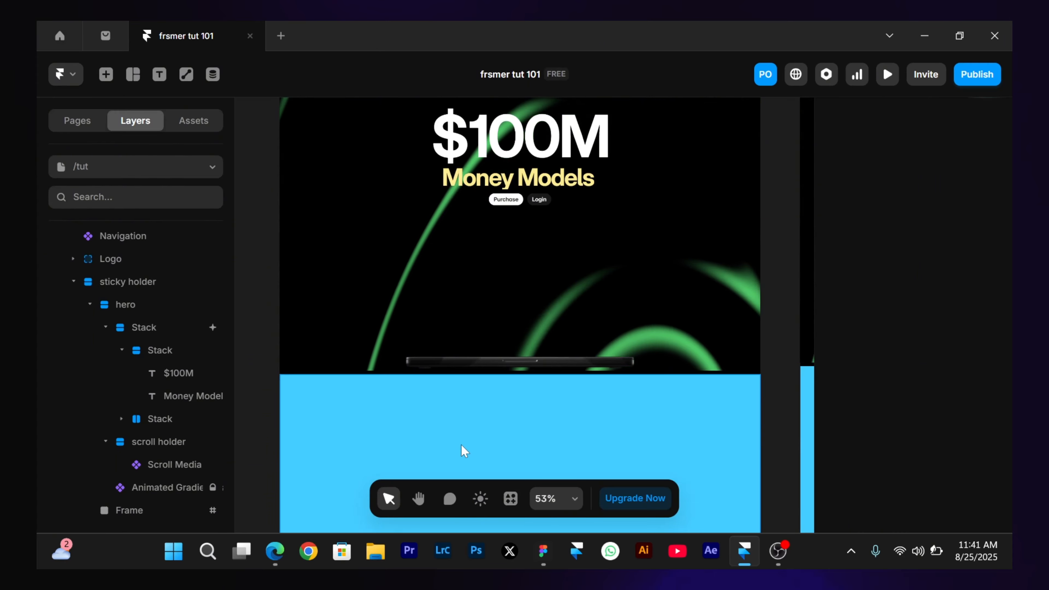
left_click(356, 403)
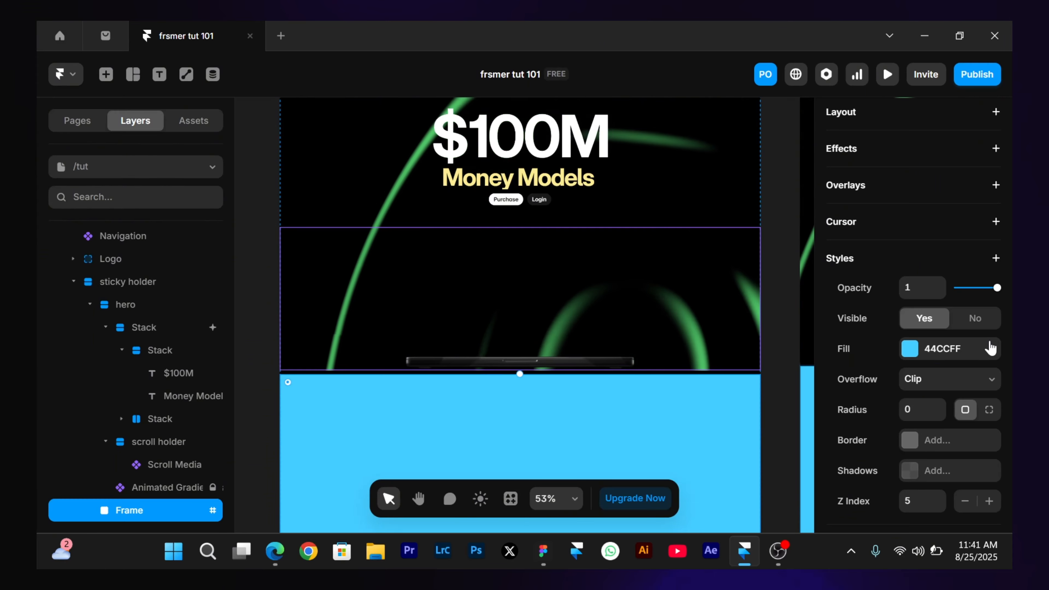
left_click(991, 349)
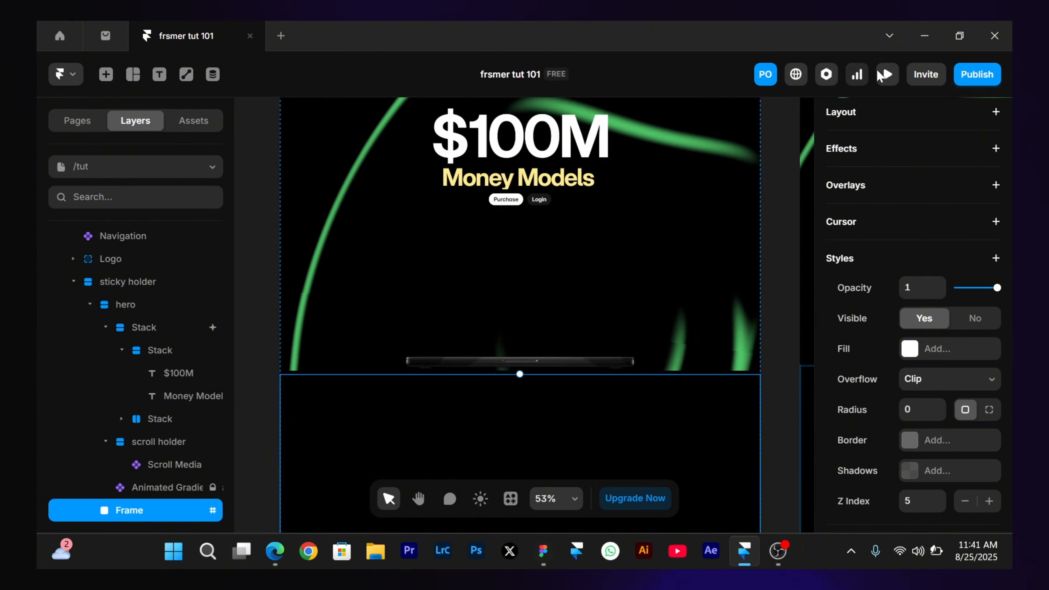
Preview the page again and examine the headline fade against the laptop opening animation with the trigger frame unfilled.
left_click(884, 73)
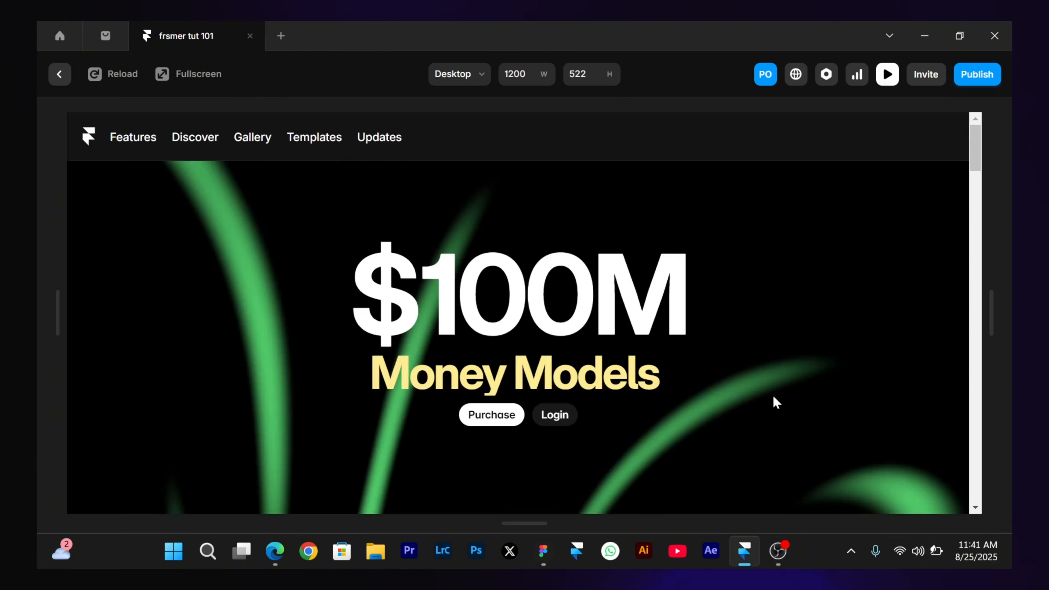
scroll(776, 403, "down", 5)
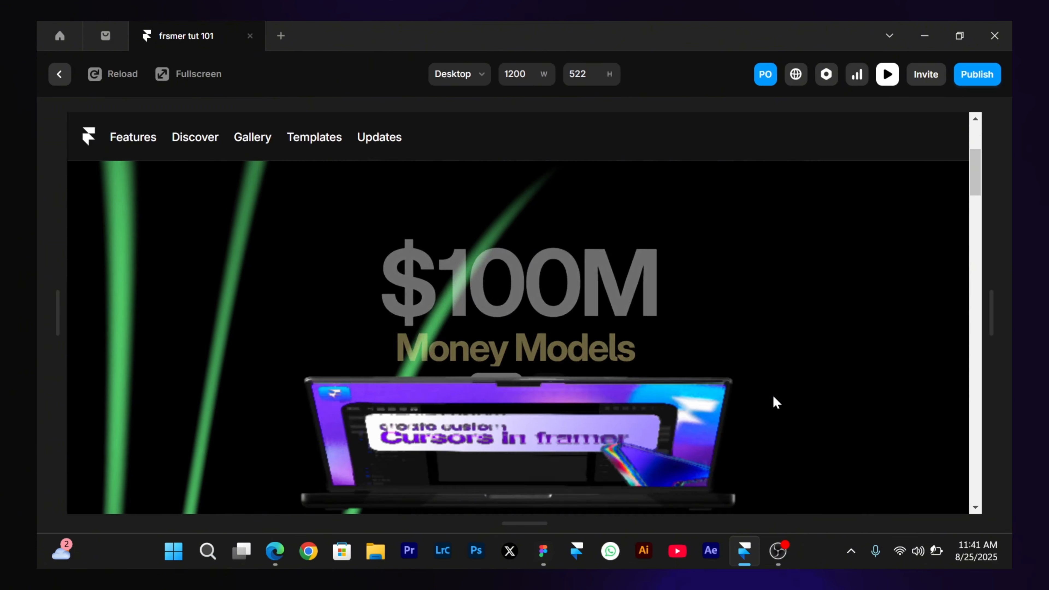
scroll(776, 403, "up", 5)
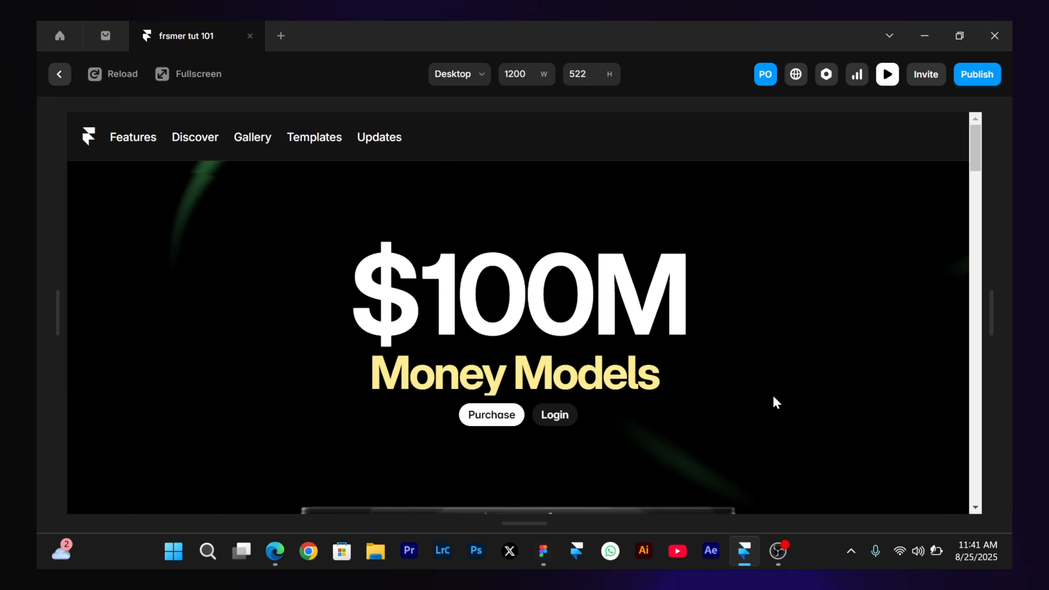
scroll(776, 403, "down", 3)
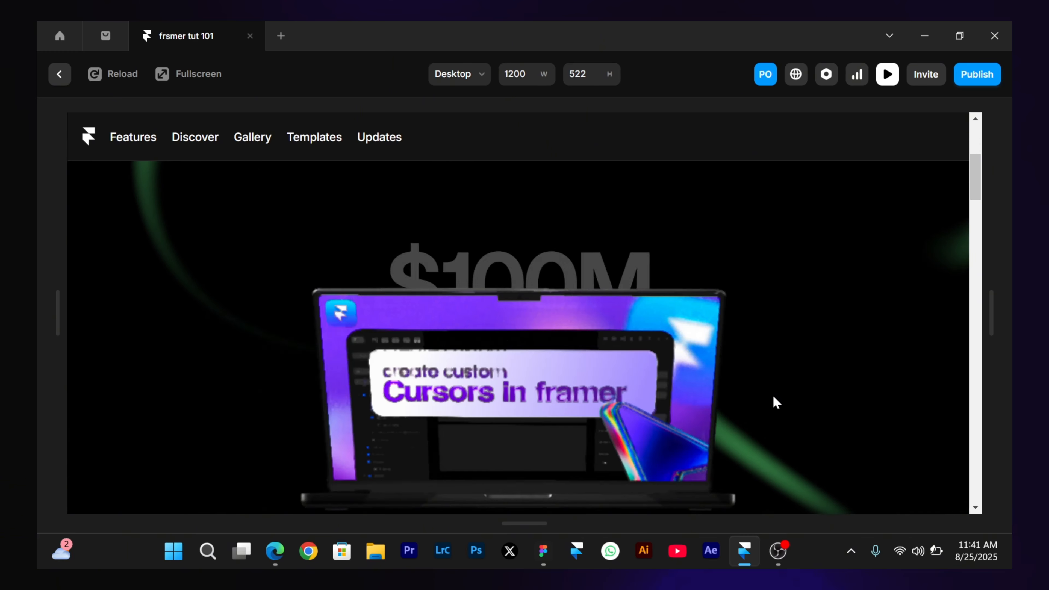
scroll(836, 478, "up", 3)
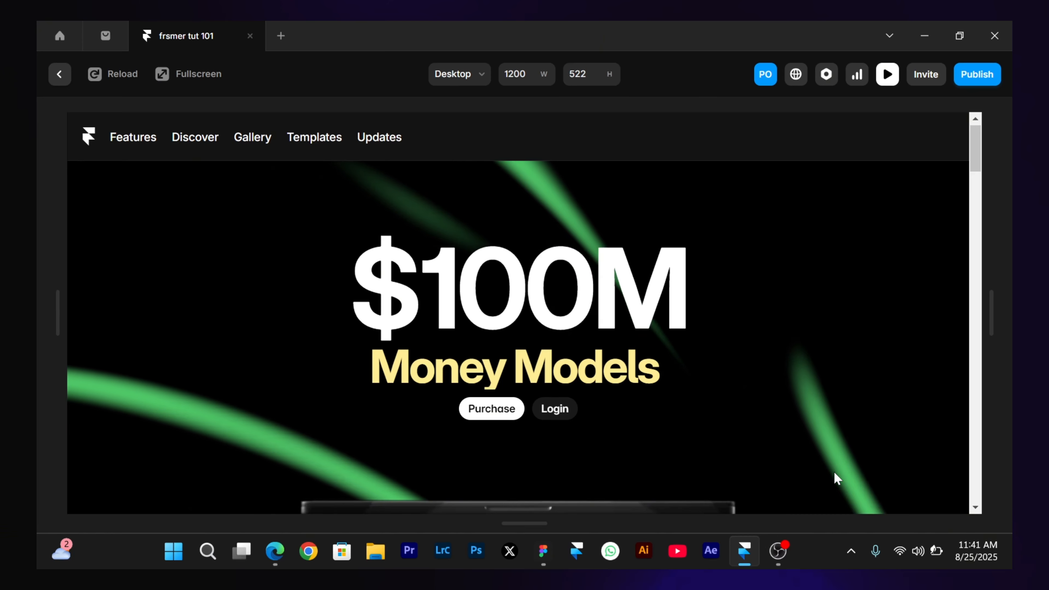
scroll(834, 473, "down", 2)
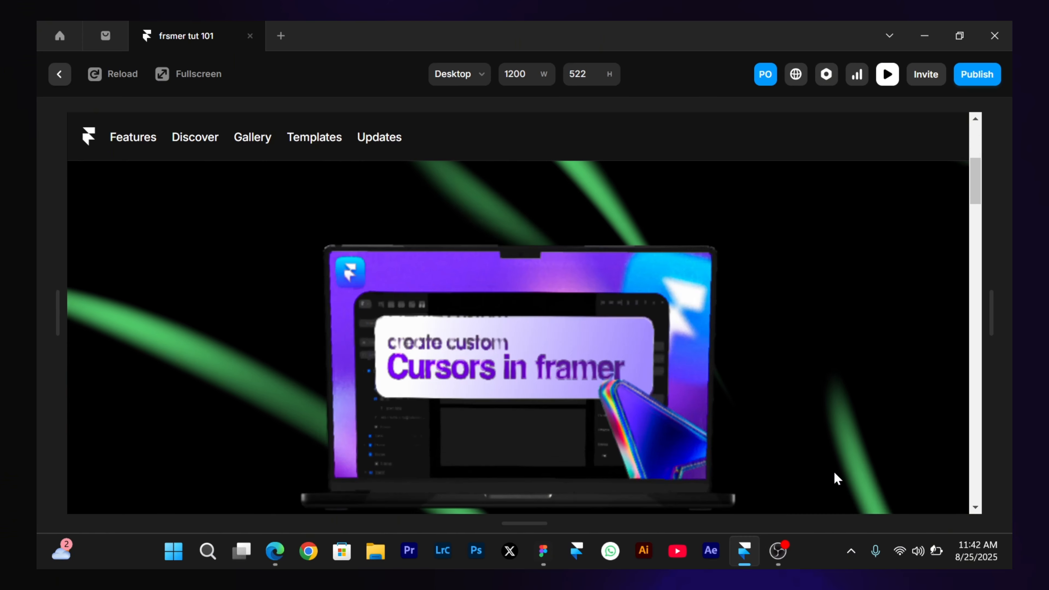